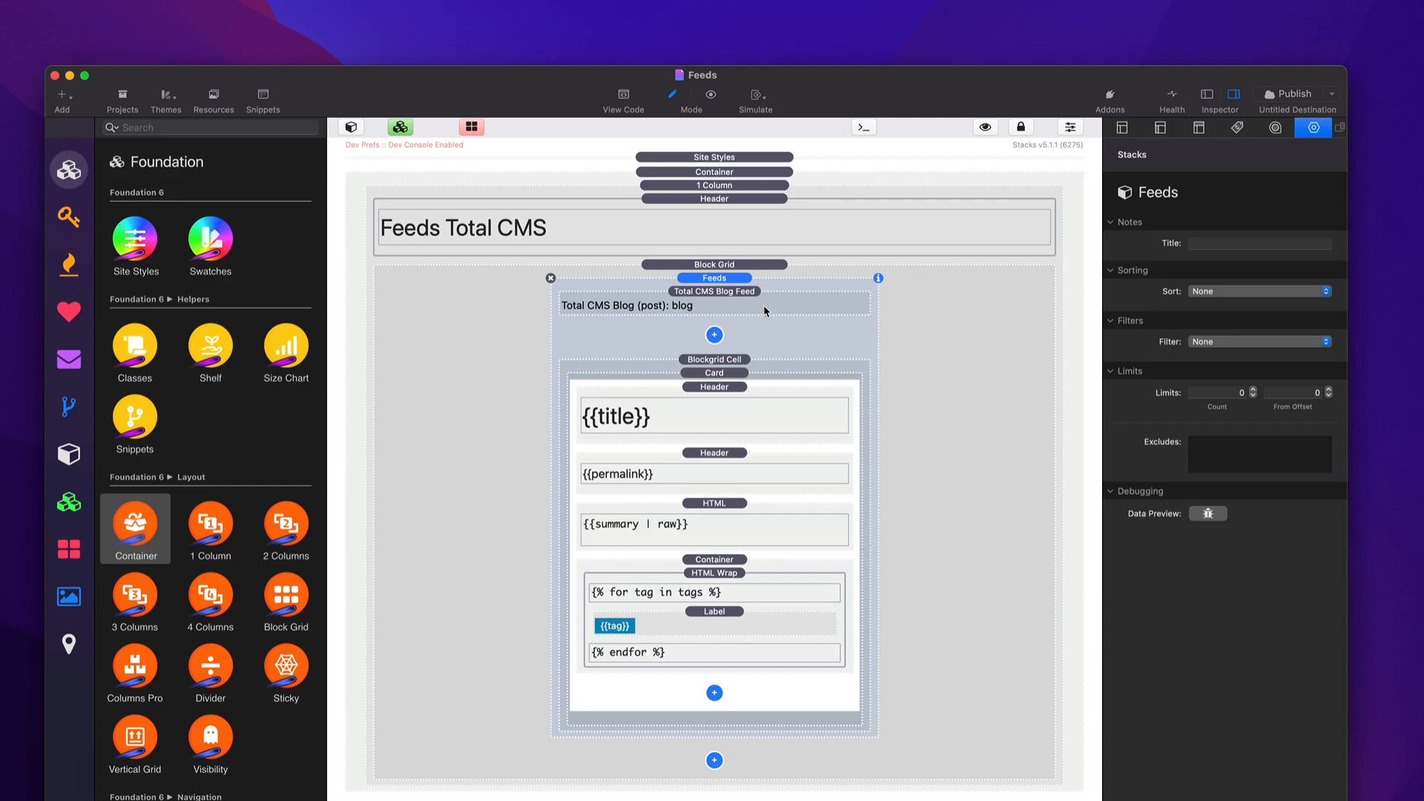
- Add a Pre-Sort Feed to the Feeds stack directly below the Total CMS Blog Feed
{"action": "left_click", "coordinate": [765, 310]}
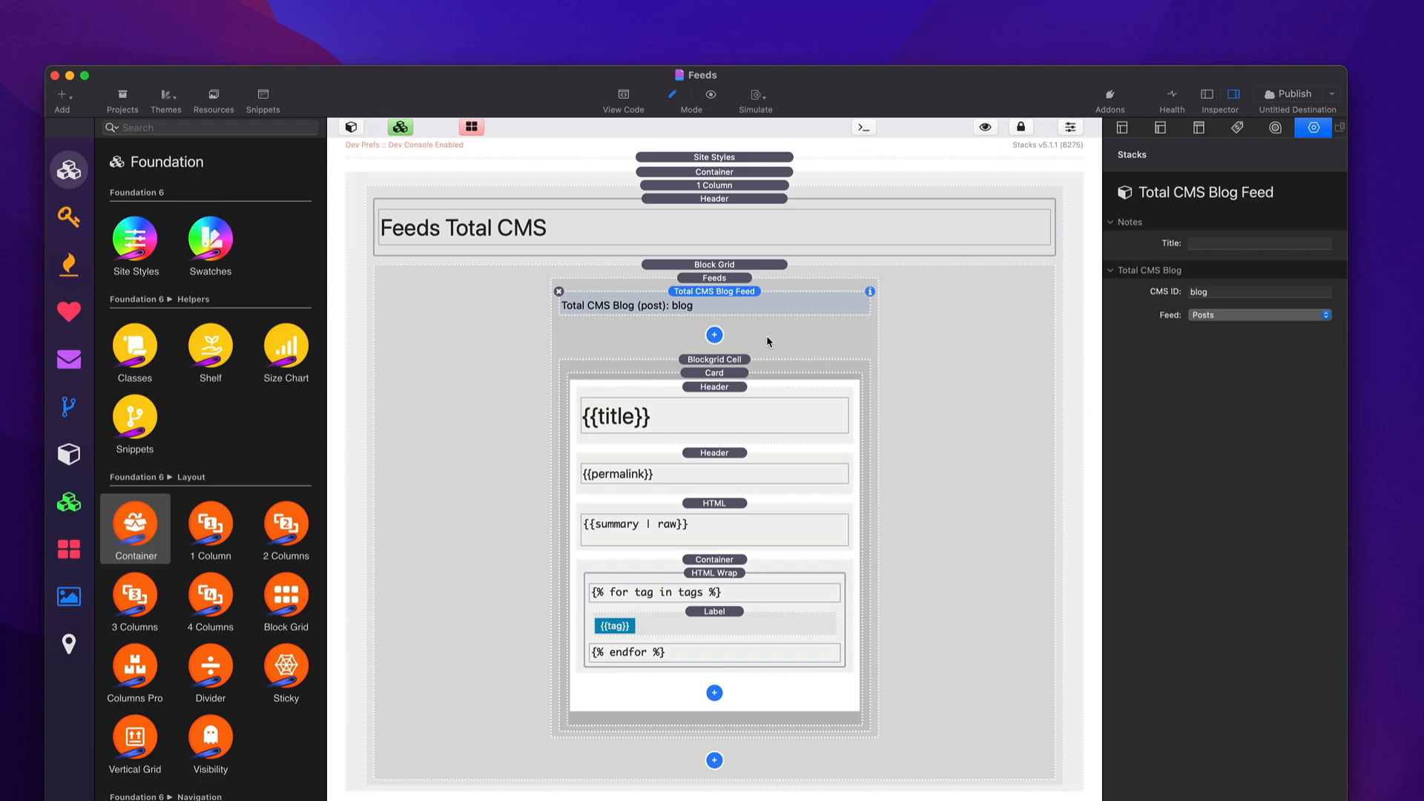
{"action": "left_click", "coordinate": [767, 336]}
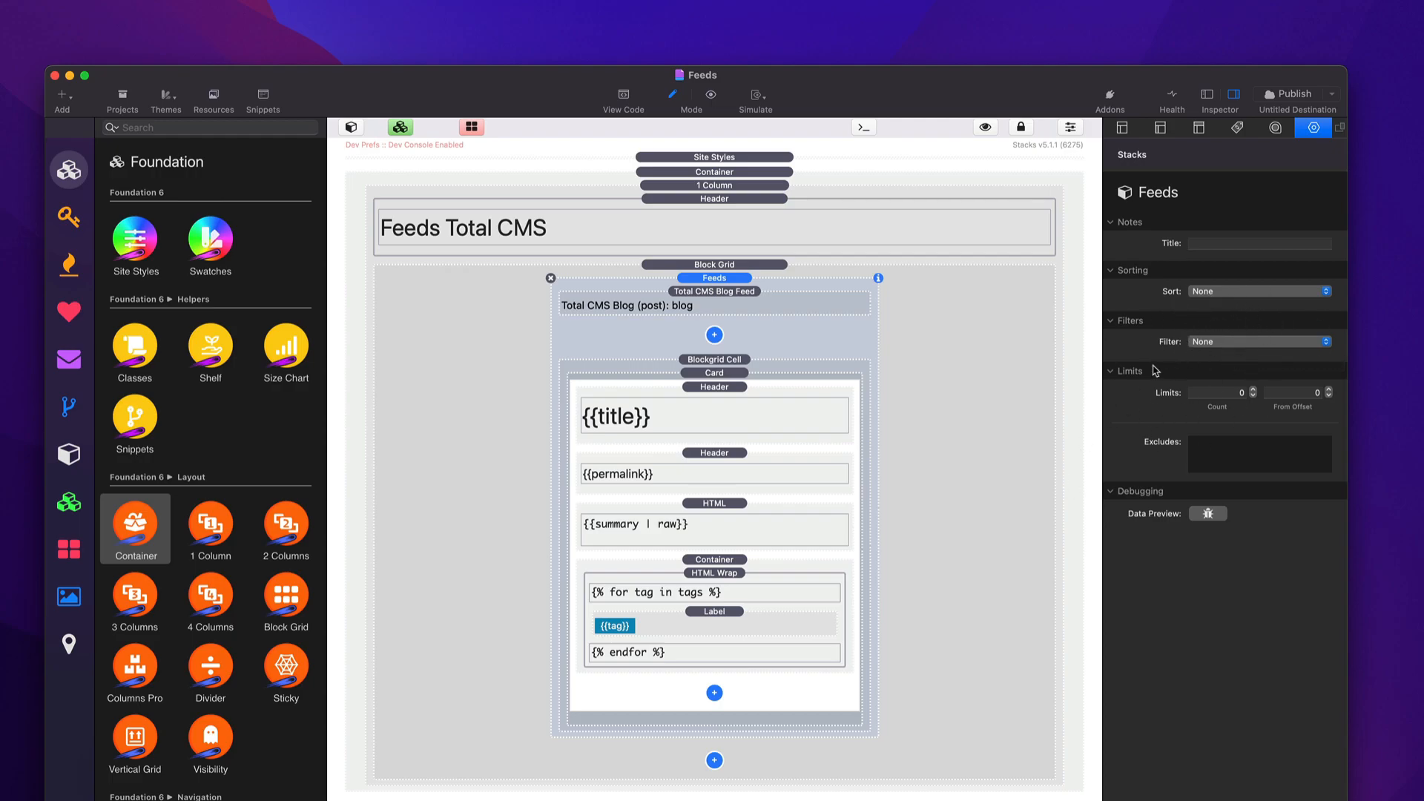
{"action": "left_click", "coordinate": [712, 336]}
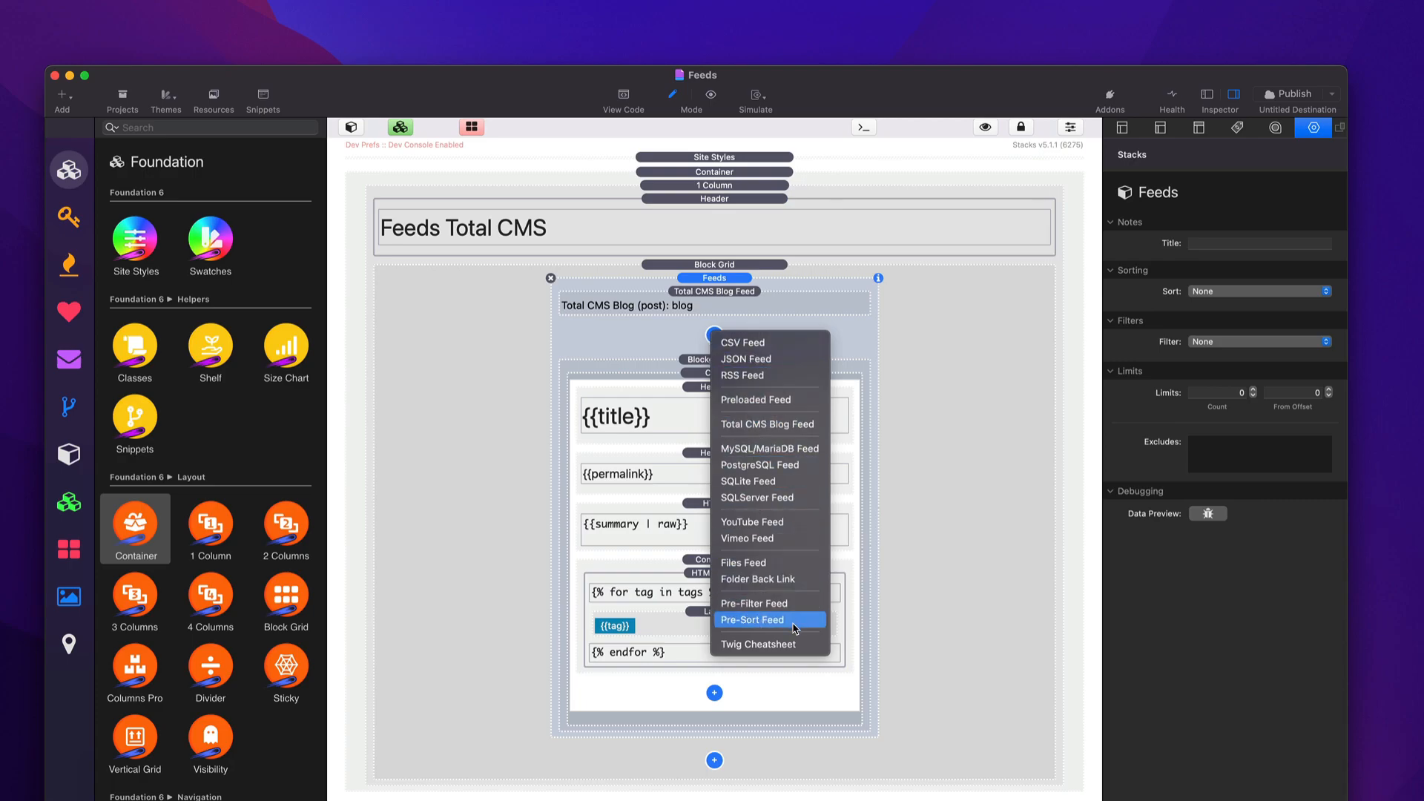
{"action": "left_click", "coordinate": [752, 620]}
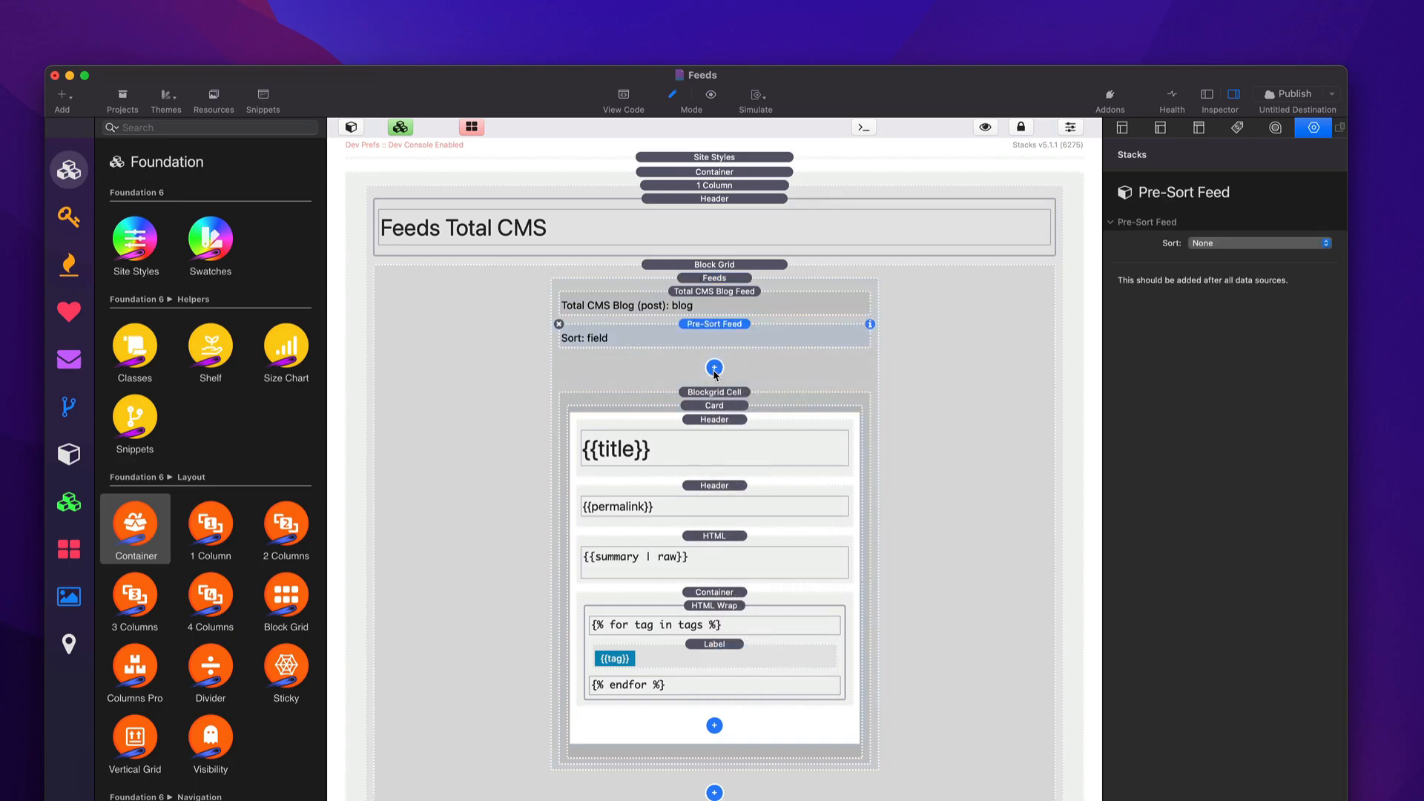
- Add a Pre-Filter Feed to the Feeds stack below the Pre-Sort Feed
{"action": "left_click", "coordinate": [715, 369]}
{"action": "left_click", "coordinate": [762, 640]}
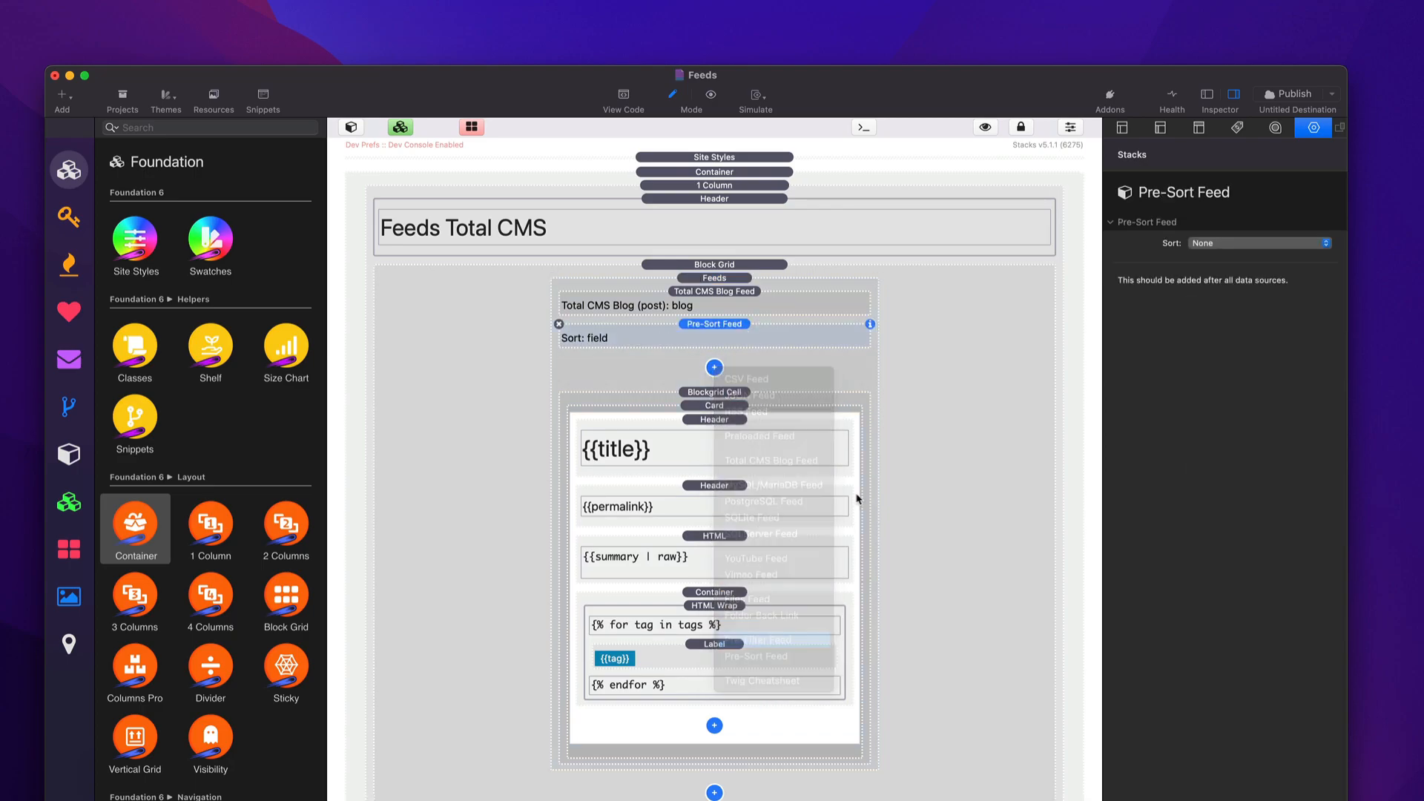
{"action": "left_click", "coordinate": [739, 333]}
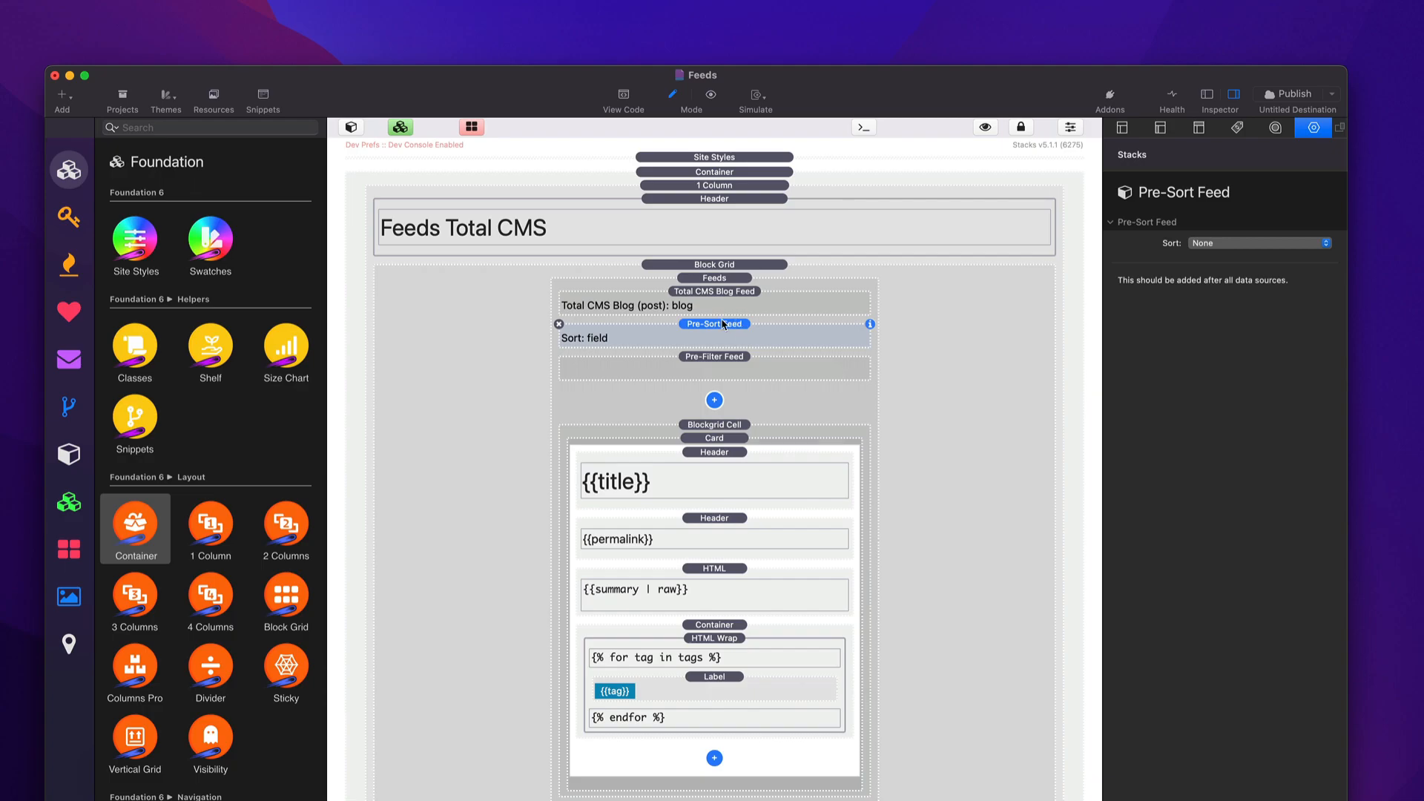
{"action": "left_click", "coordinate": [719, 362]}
{"action": "left_click", "coordinate": [717, 334]}
{"action": "left_click", "coordinate": [718, 363]}
{"action": "left_click", "coordinate": [726, 296]}
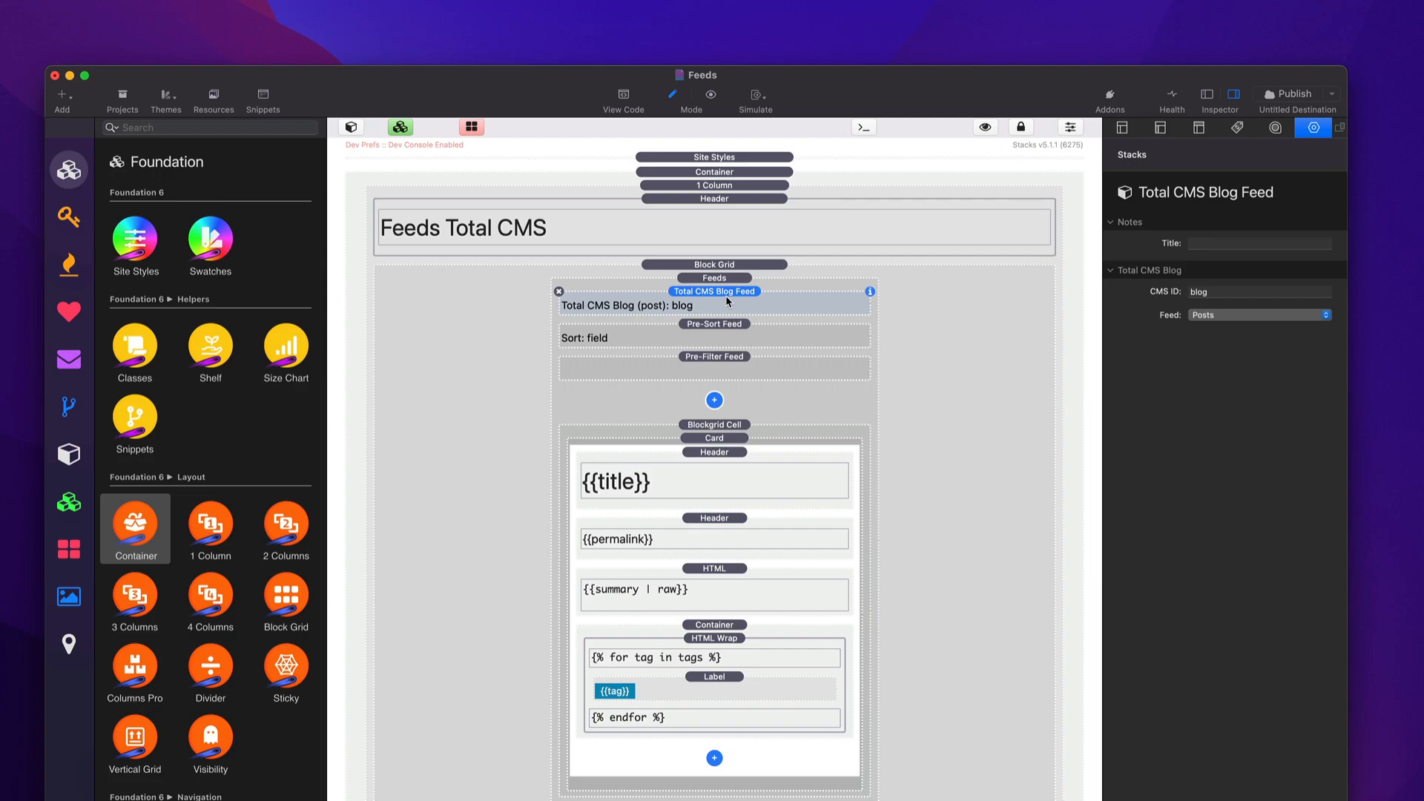
- Reorder the Pre-Filter Feed so it sits between the Total CMS Blog Feed and the Pre-Sort Feed
{"action": "left_click_drag", "start_coordinate": [722, 358], "coordinate": [718, 302]}
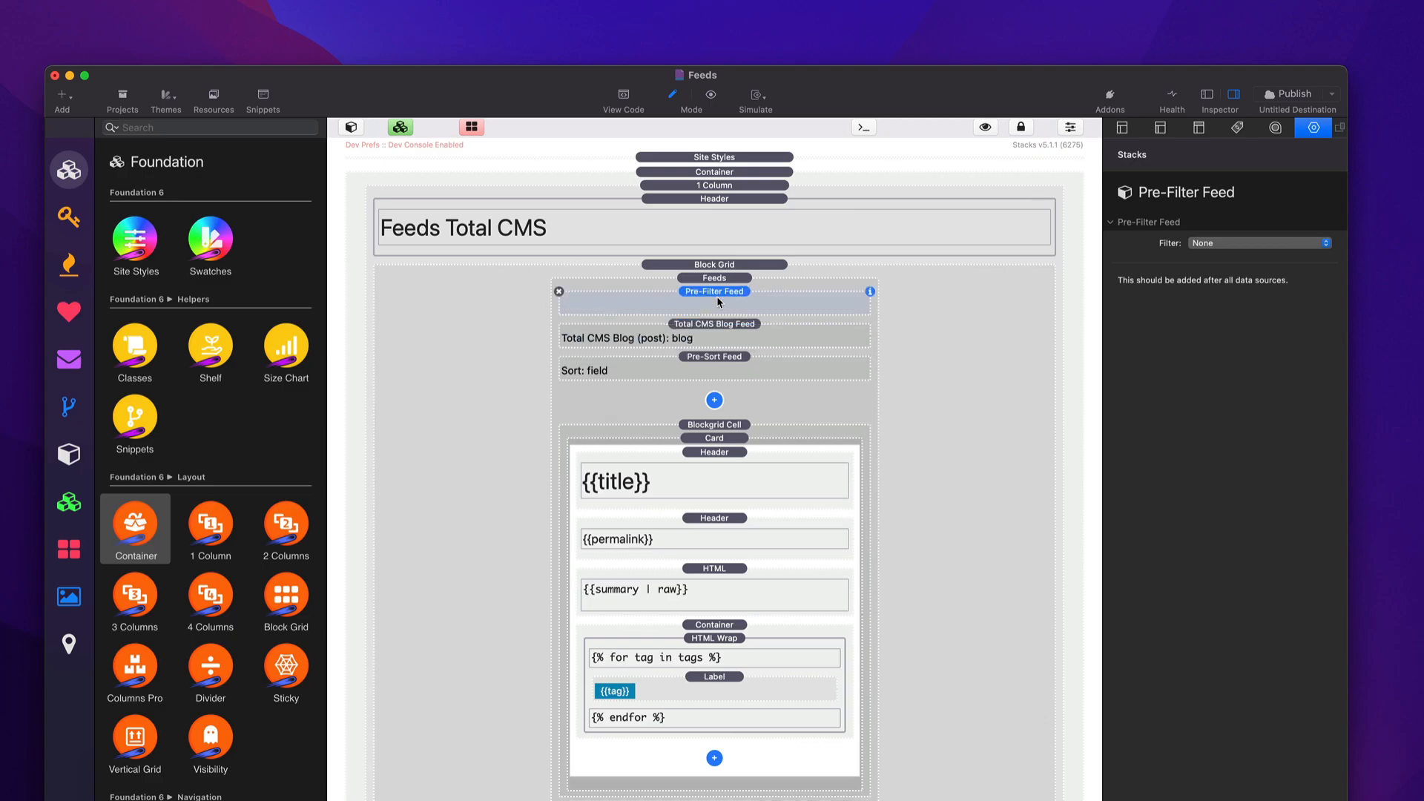
{"action": "left_click_drag", "start_coordinate": [716, 295], "coordinate": [719, 374]}
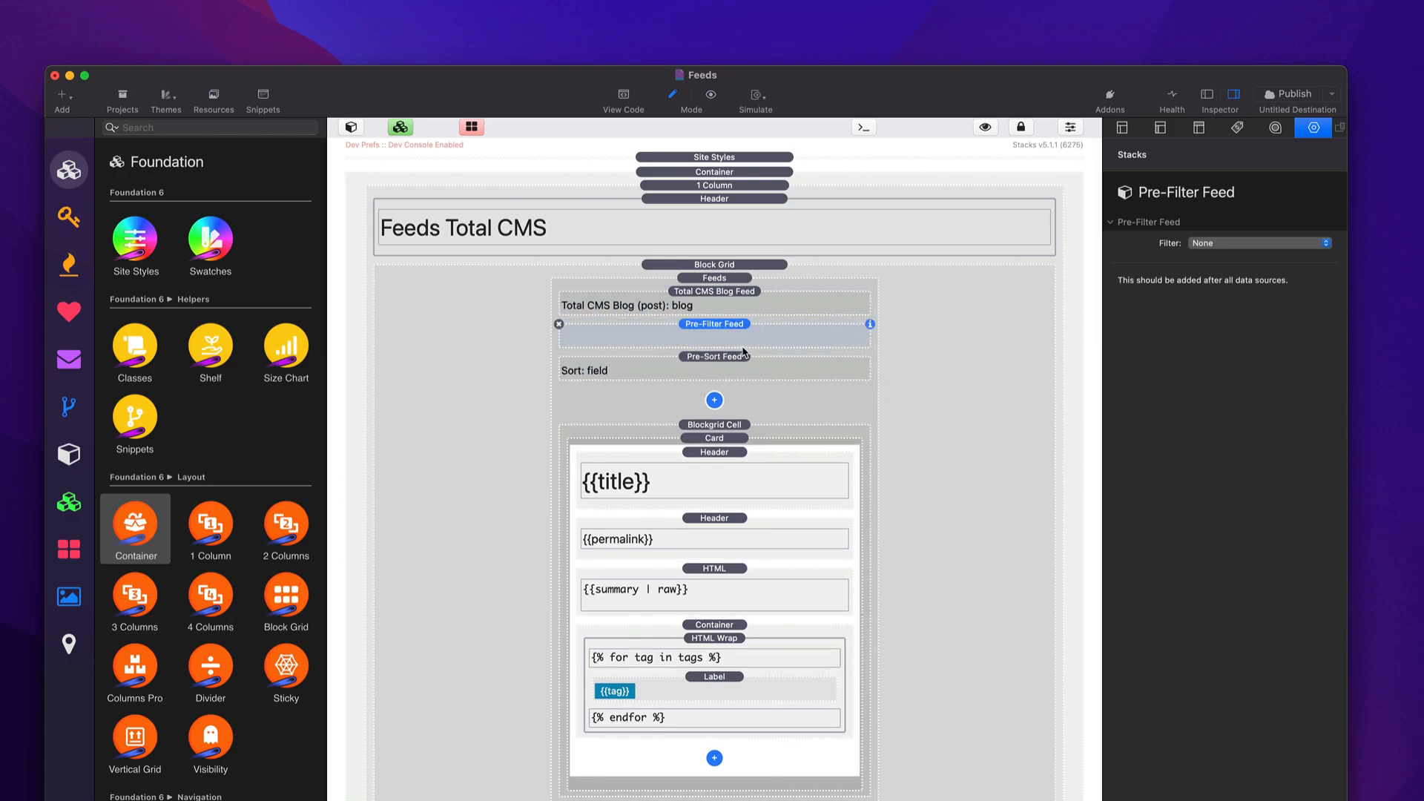
- Compare the settings of the Total CMS Blog Feed, Pre-Filter Feed and Pre-Sort Feed with the parent Feeds stack's sorting options
{"action": "left_click", "coordinate": [734, 305]}
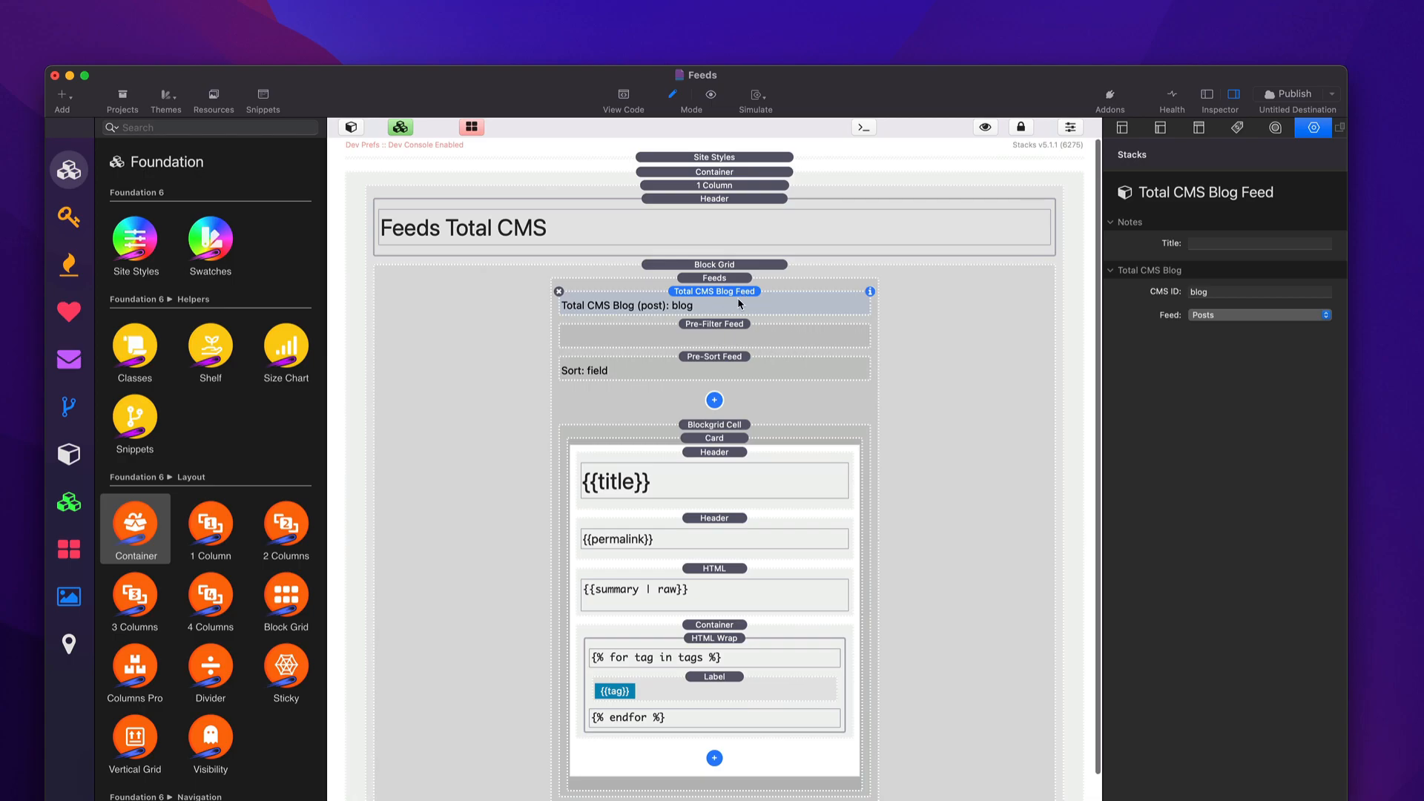
{"action": "left_click", "coordinate": [745, 331]}
{"action": "left_click", "coordinate": [757, 372]}
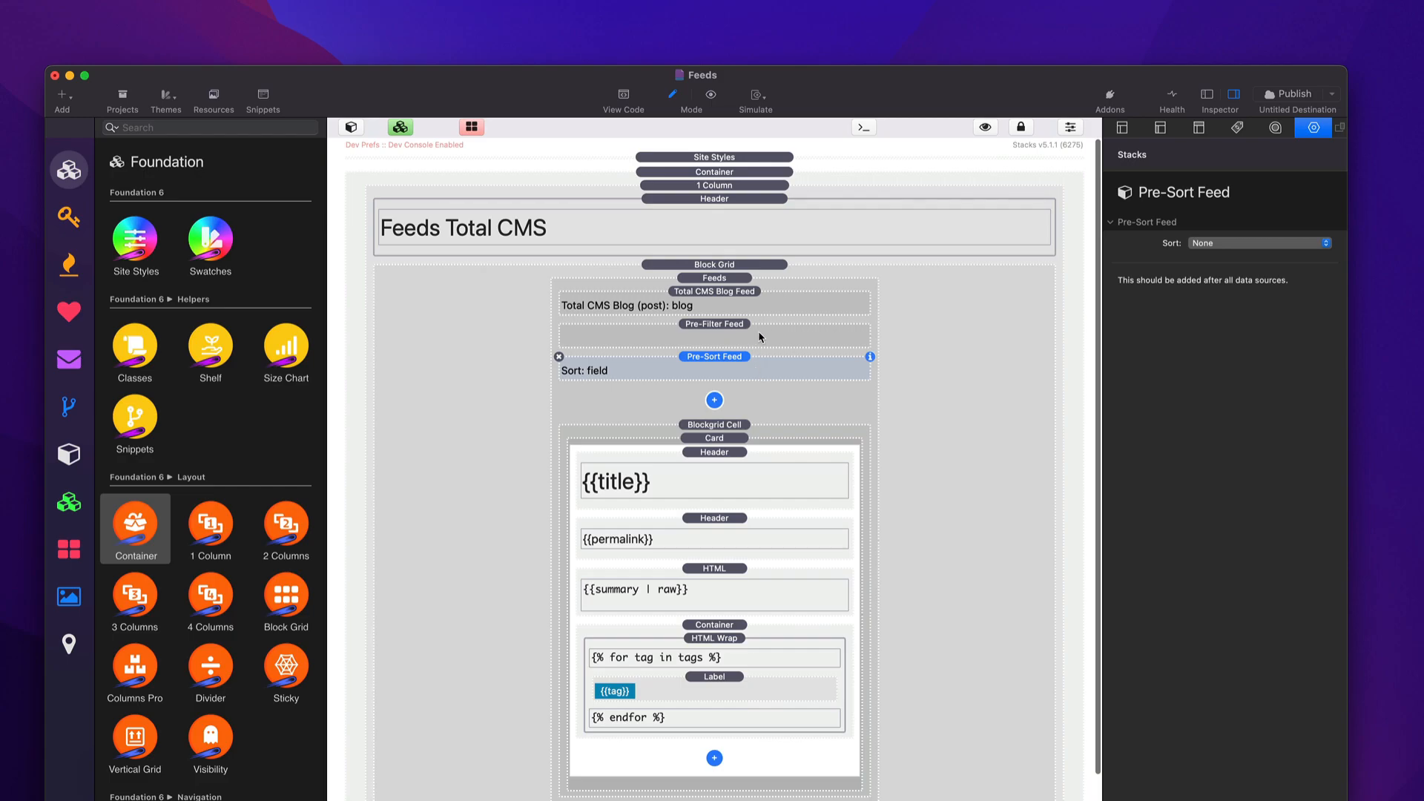
{"action": "left_click", "coordinate": [775, 401]}
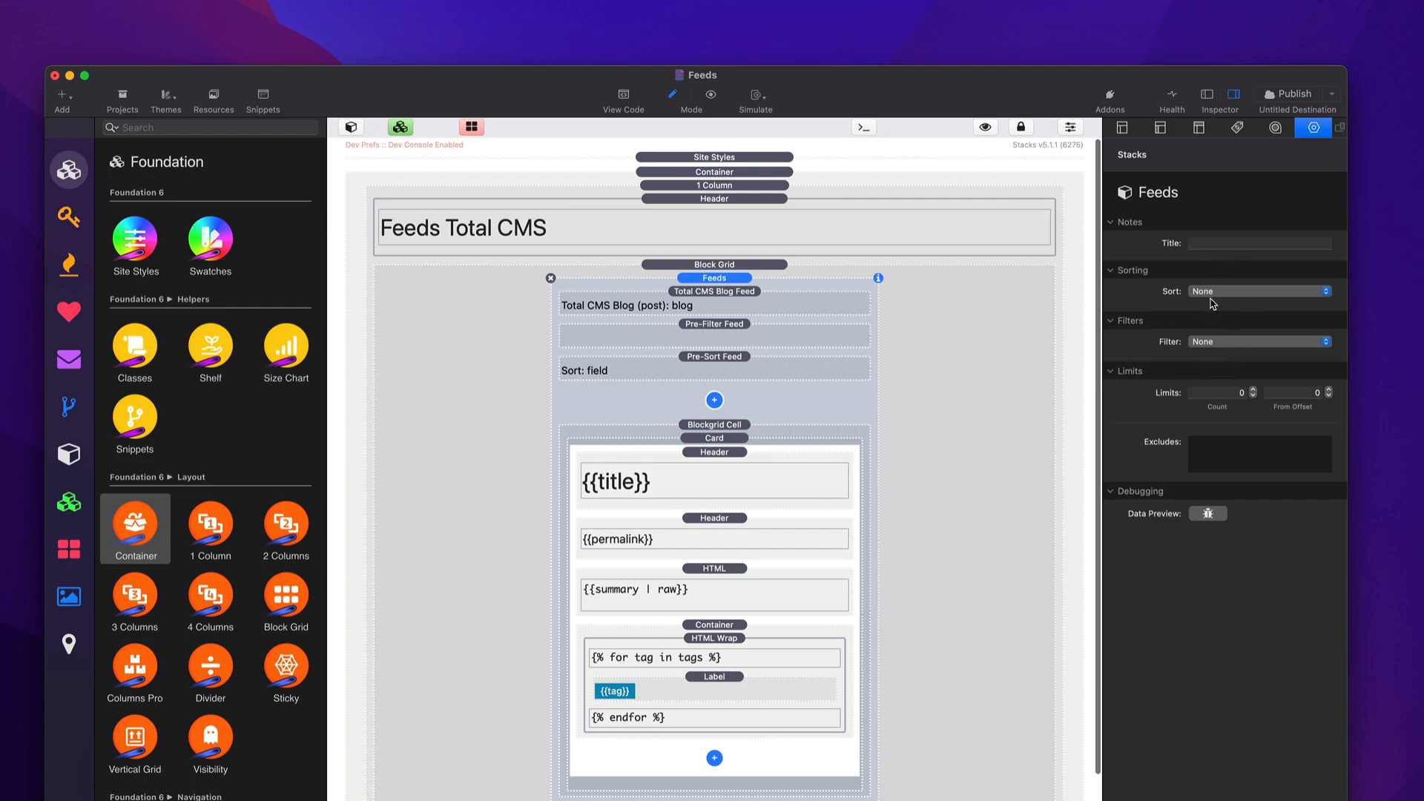
{"action": "left_click", "coordinate": [751, 336]}
{"action": "left_click", "coordinate": [748, 361]}
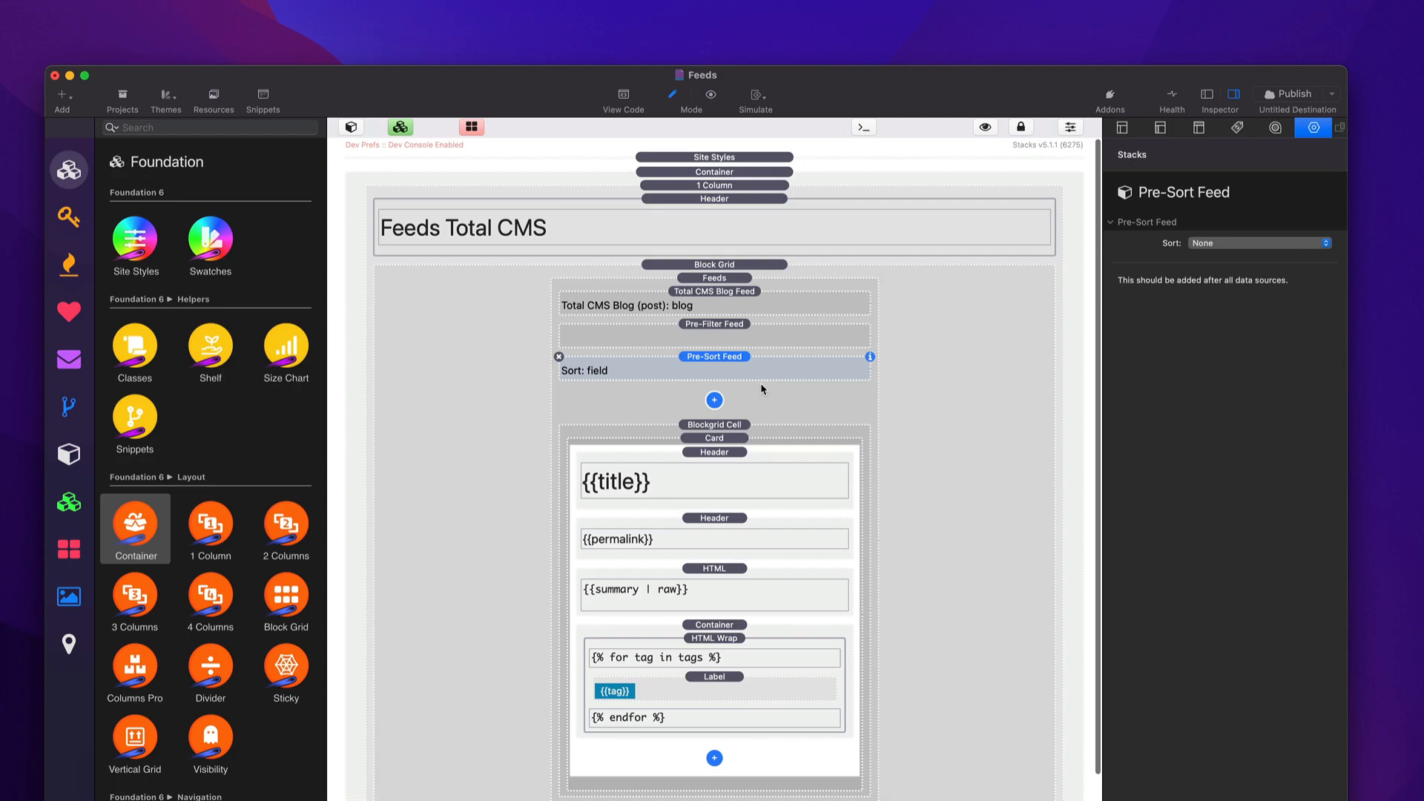
{"action": "left_click", "coordinate": [800, 400]}
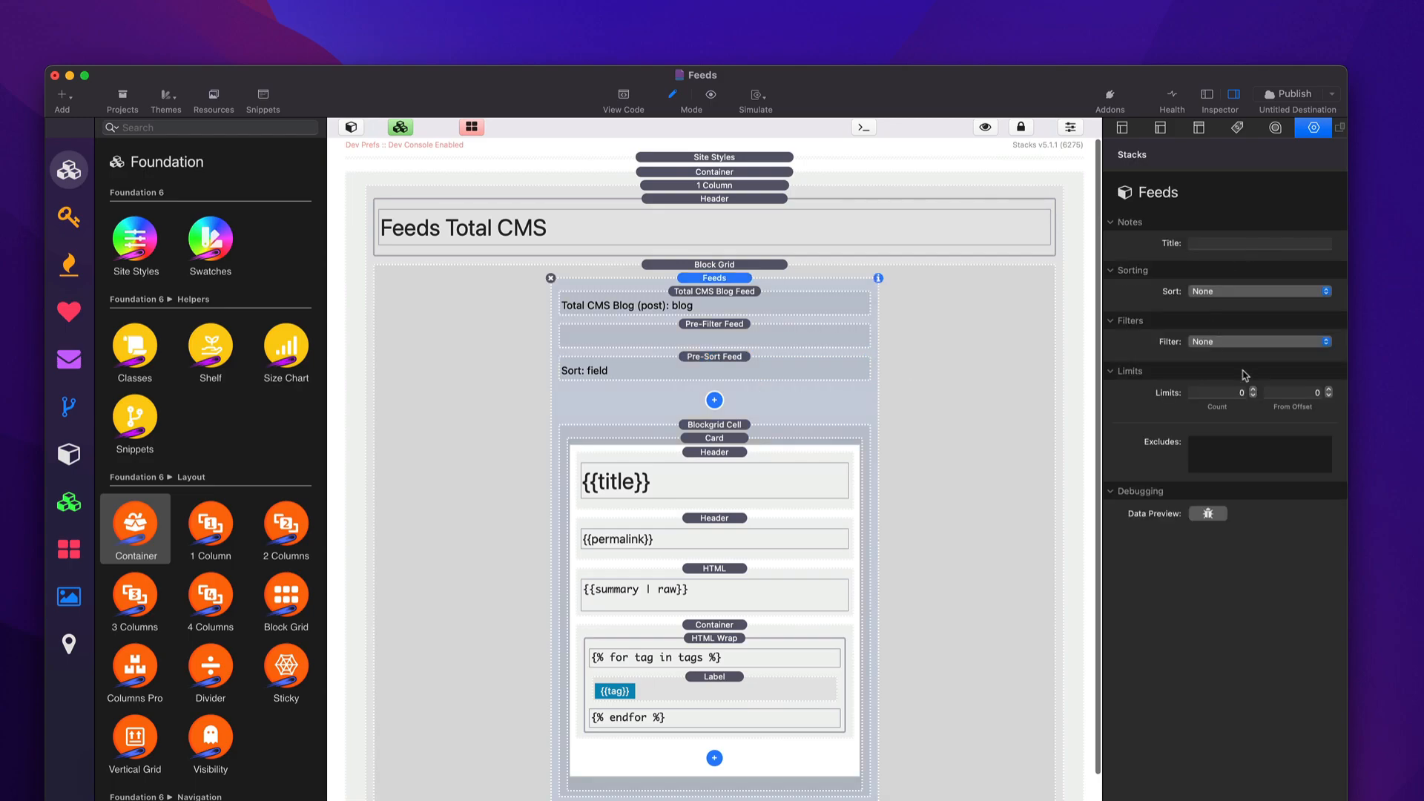
{"action": "left_click", "coordinate": [1224, 290]}
{"action": "left_click", "coordinate": [1224, 291]}
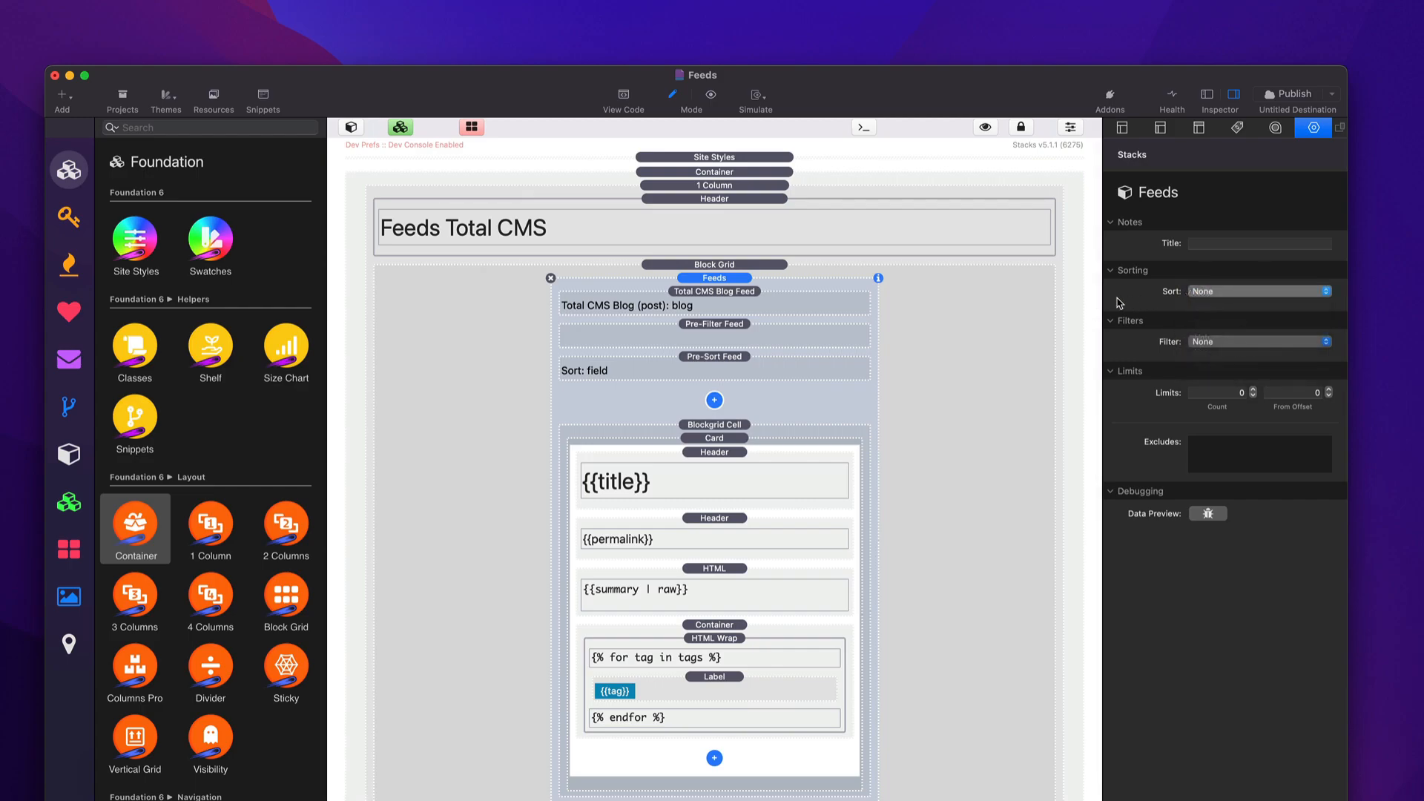
- Delete the Pre-Filter Feed from the Feeds stack
{"action": "left_click", "coordinate": [725, 326]}
{"action": "left_click", "coordinate": [726, 370]}
{"action": "left_click", "coordinate": [724, 341]}
{"action": "left_click", "coordinate": [724, 359]}
{"action": "left_click", "coordinate": [725, 329]}
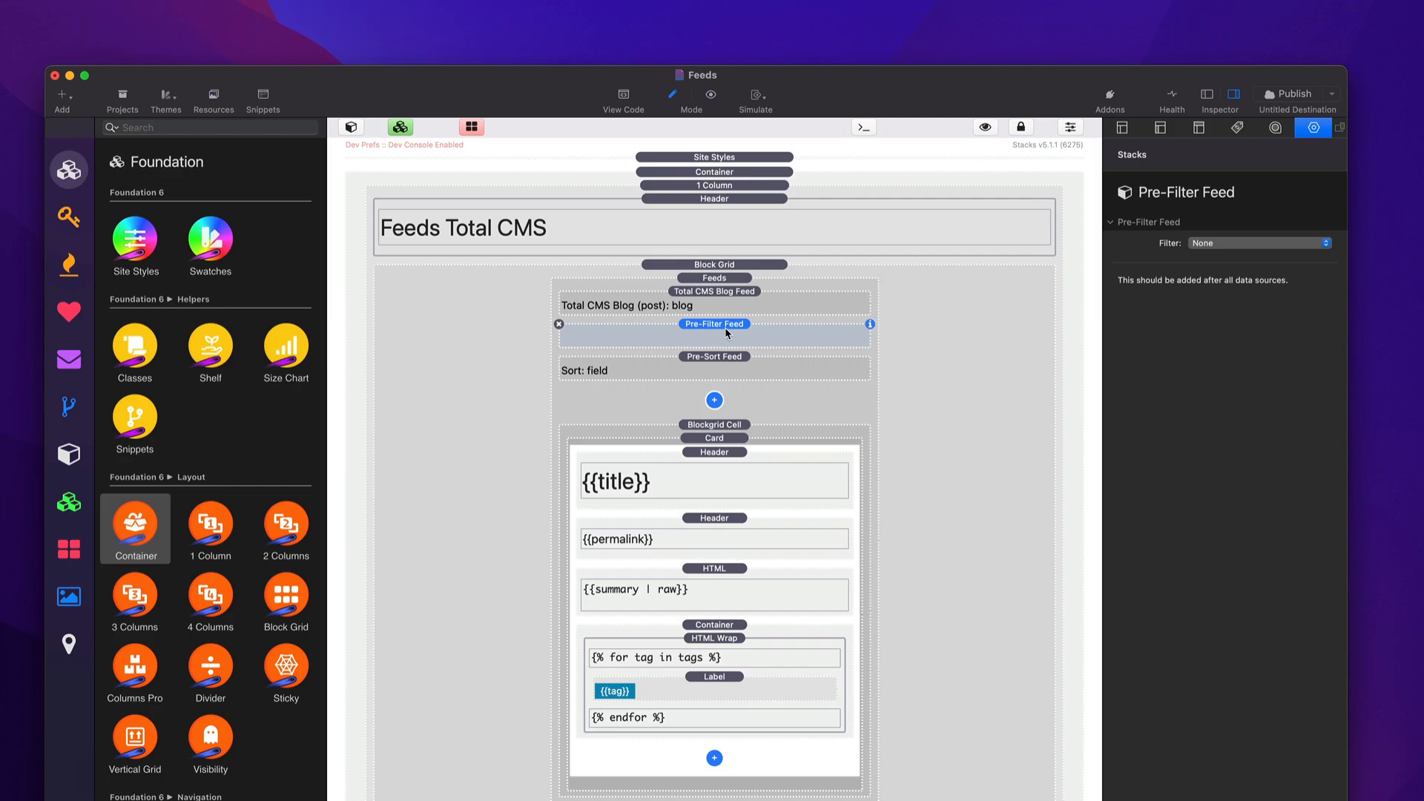
{"action": "left_click", "coordinate": [559, 324]}
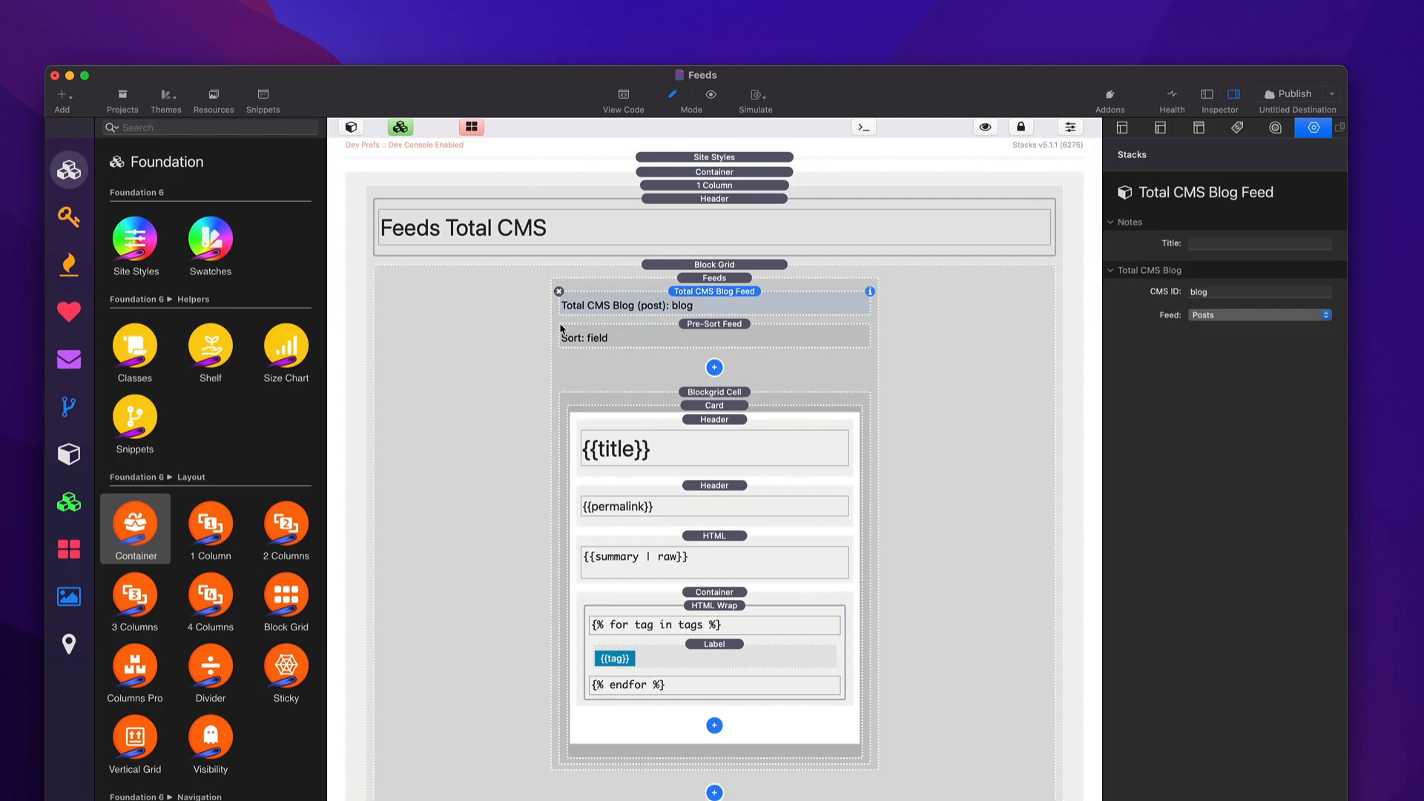
- Set the Pre-Sort Feed's sort mode to Sort
{"action": "left_click", "coordinate": [696, 340]}
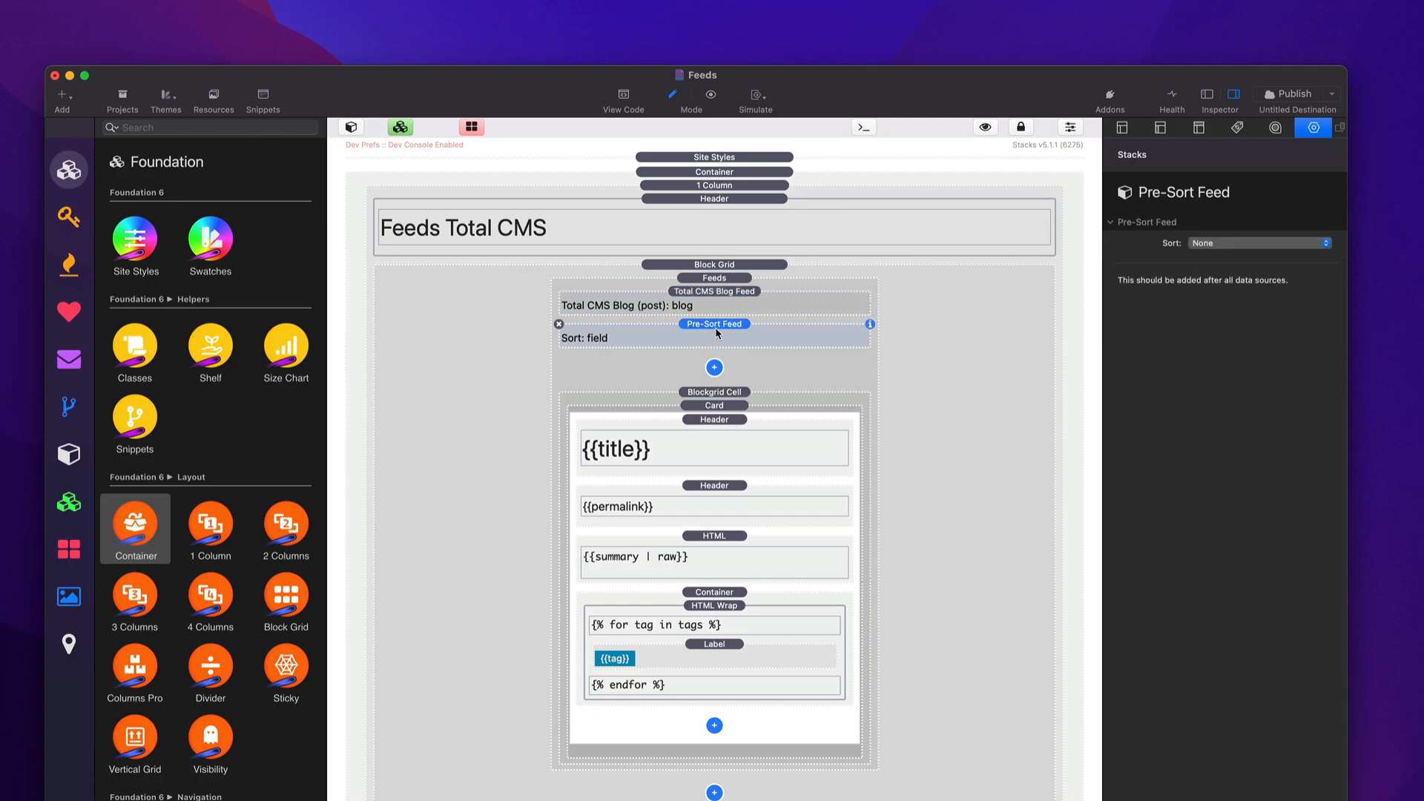
{"action": "left_click", "coordinate": [1226, 244]}
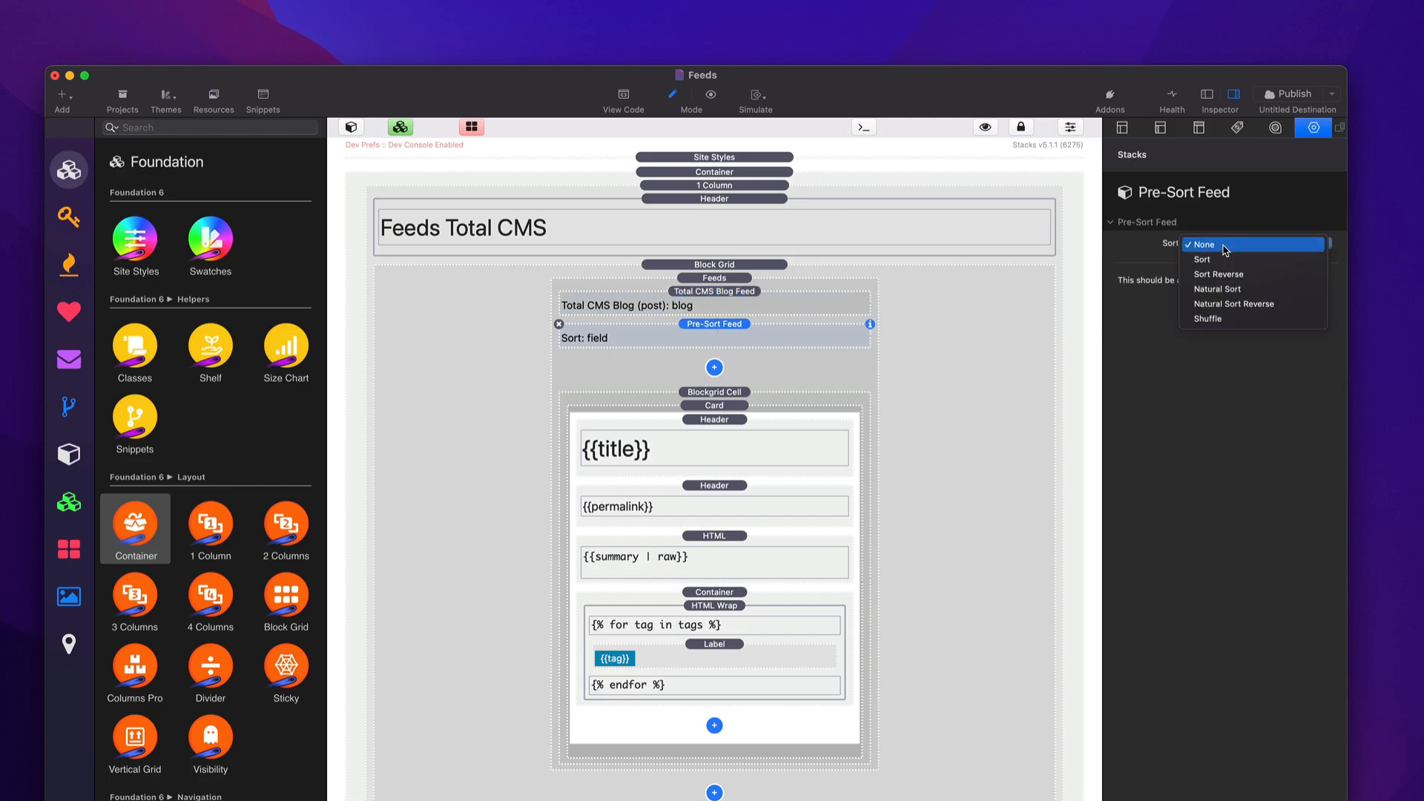
{"action": "left_click", "coordinate": [1224, 260]}
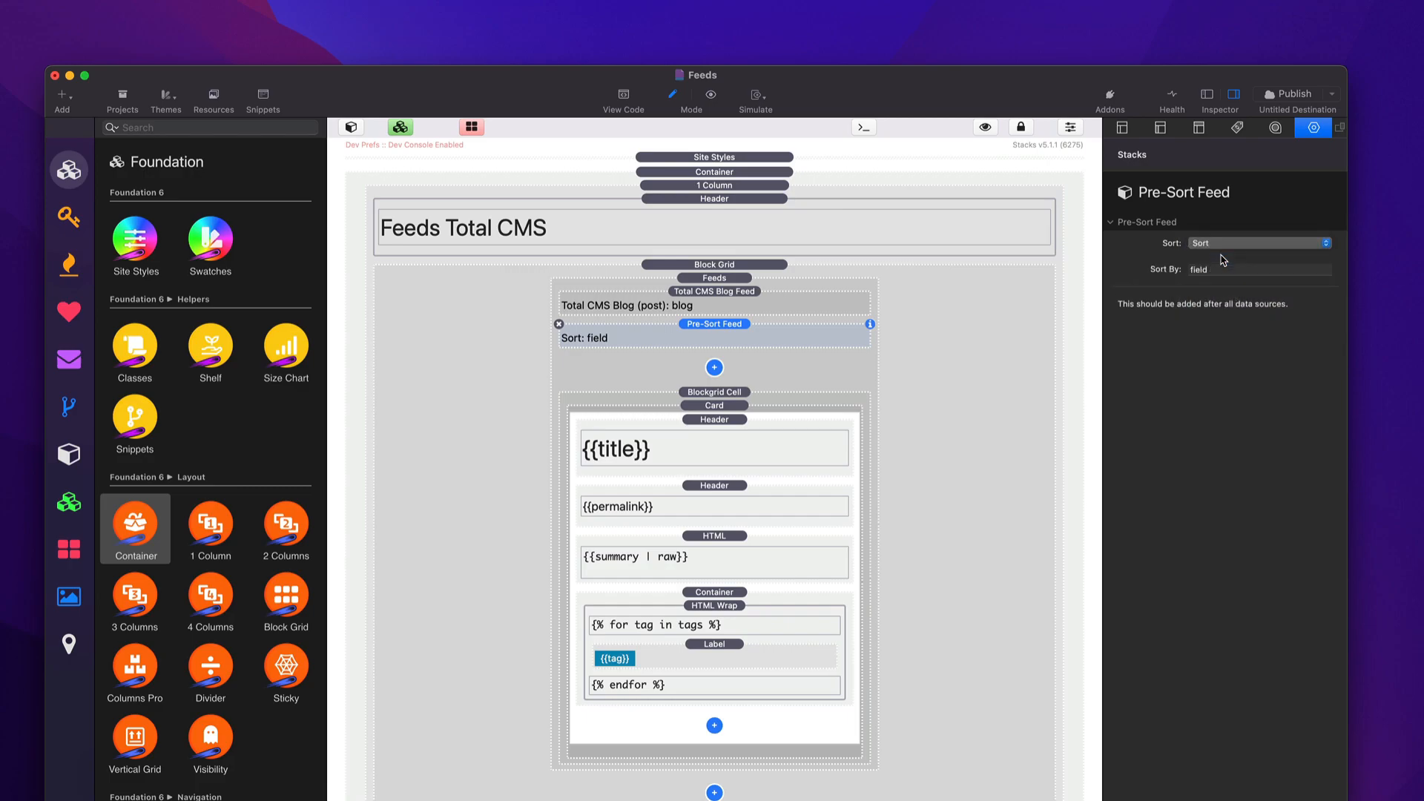
- Try the Sort Reverse, Natural Sort, Natural Sort Reverse and Shuffle modes on the Pre-Sort Feed and return it to Sort
{"action": "left_click", "coordinate": [1226, 244]}
{"action": "left_click", "coordinate": [1226, 258]}
{"action": "left_click", "coordinate": [1227, 244]}
{"action": "left_click", "coordinate": [1245, 261]}
{"action": "left_click", "coordinate": [1243, 243]}
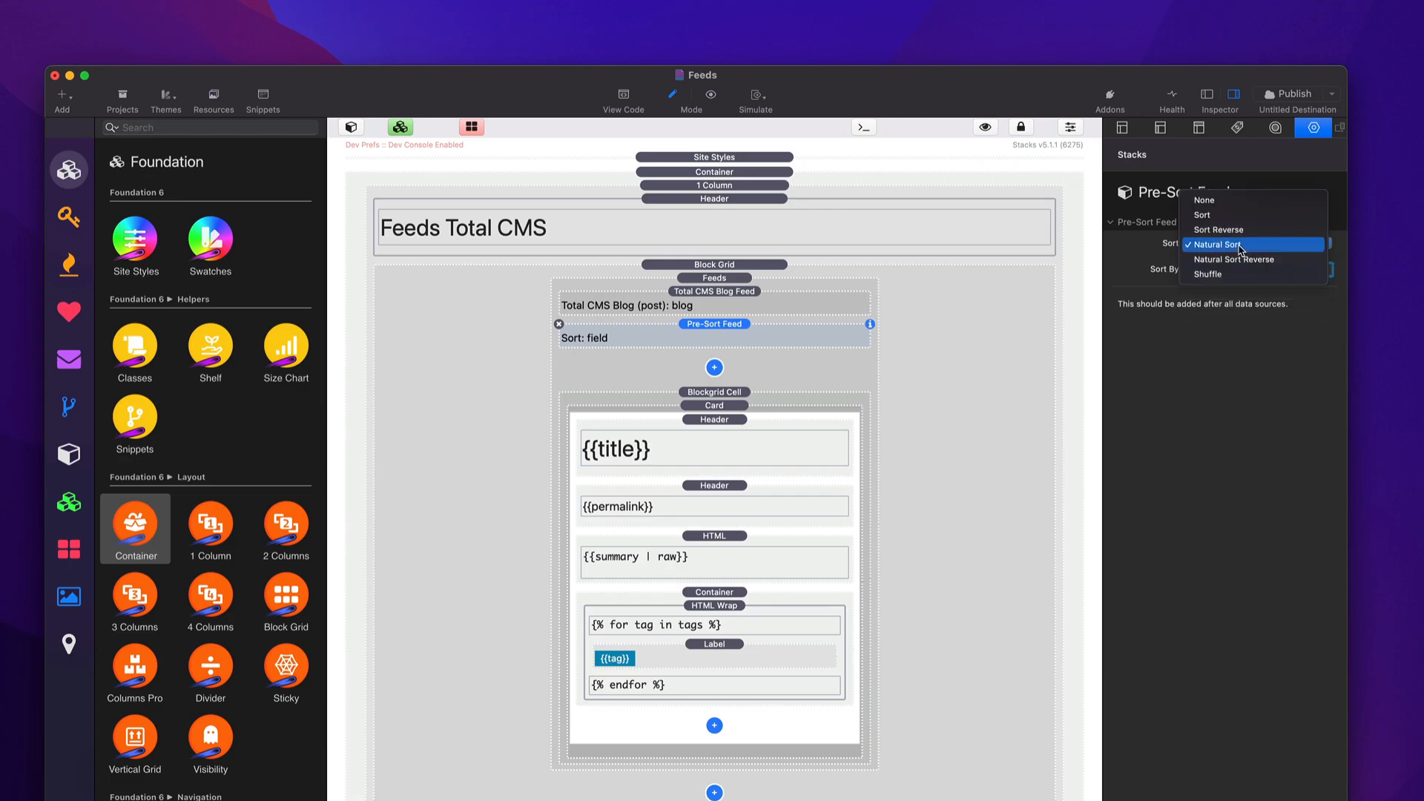
{"action": "left_click", "coordinate": [1241, 259]}
{"action": "left_click", "coordinate": [1231, 243]}
{"action": "left_click", "coordinate": [1227, 261]}
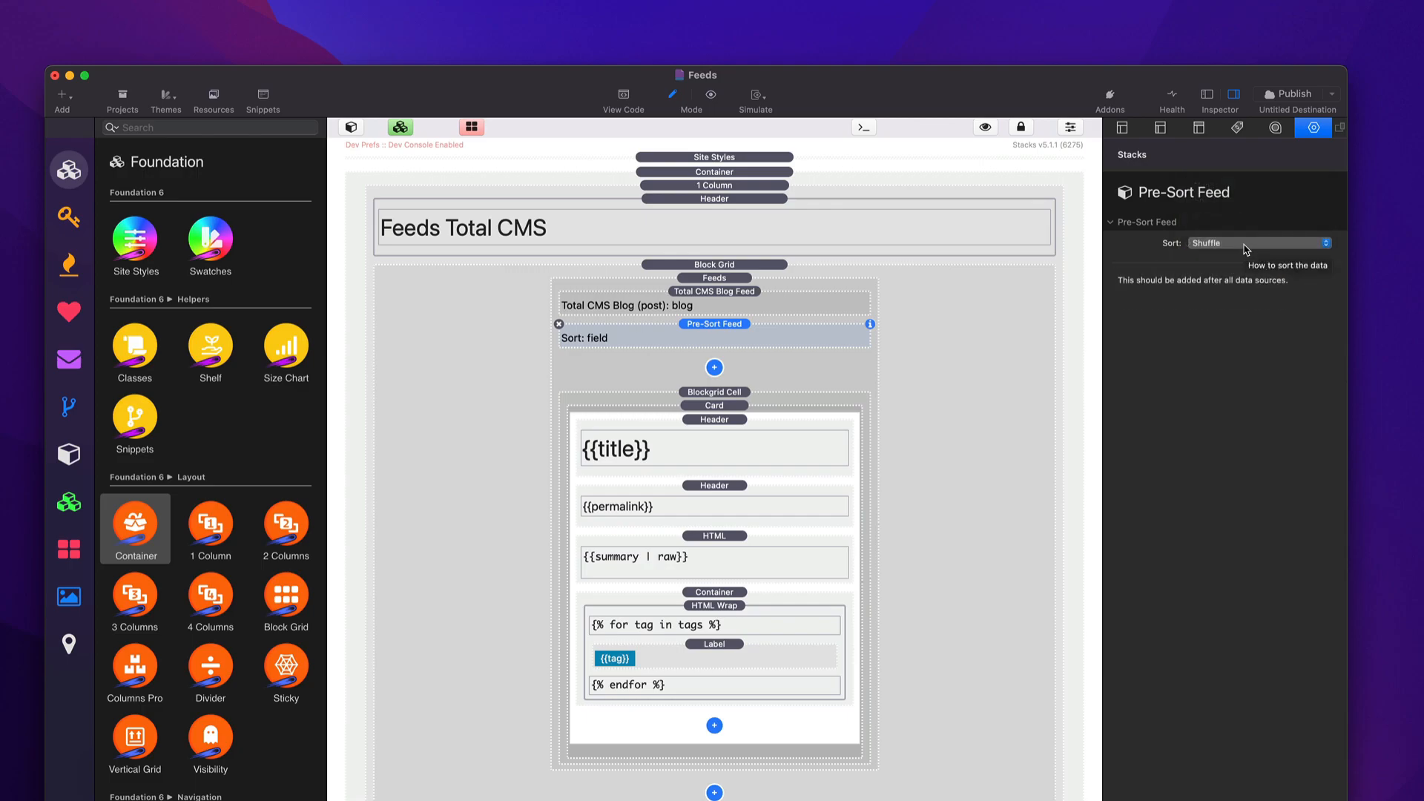
{"action": "left_click", "coordinate": [1246, 250]}
{"action": "left_click", "coordinate": [1234, 190]}
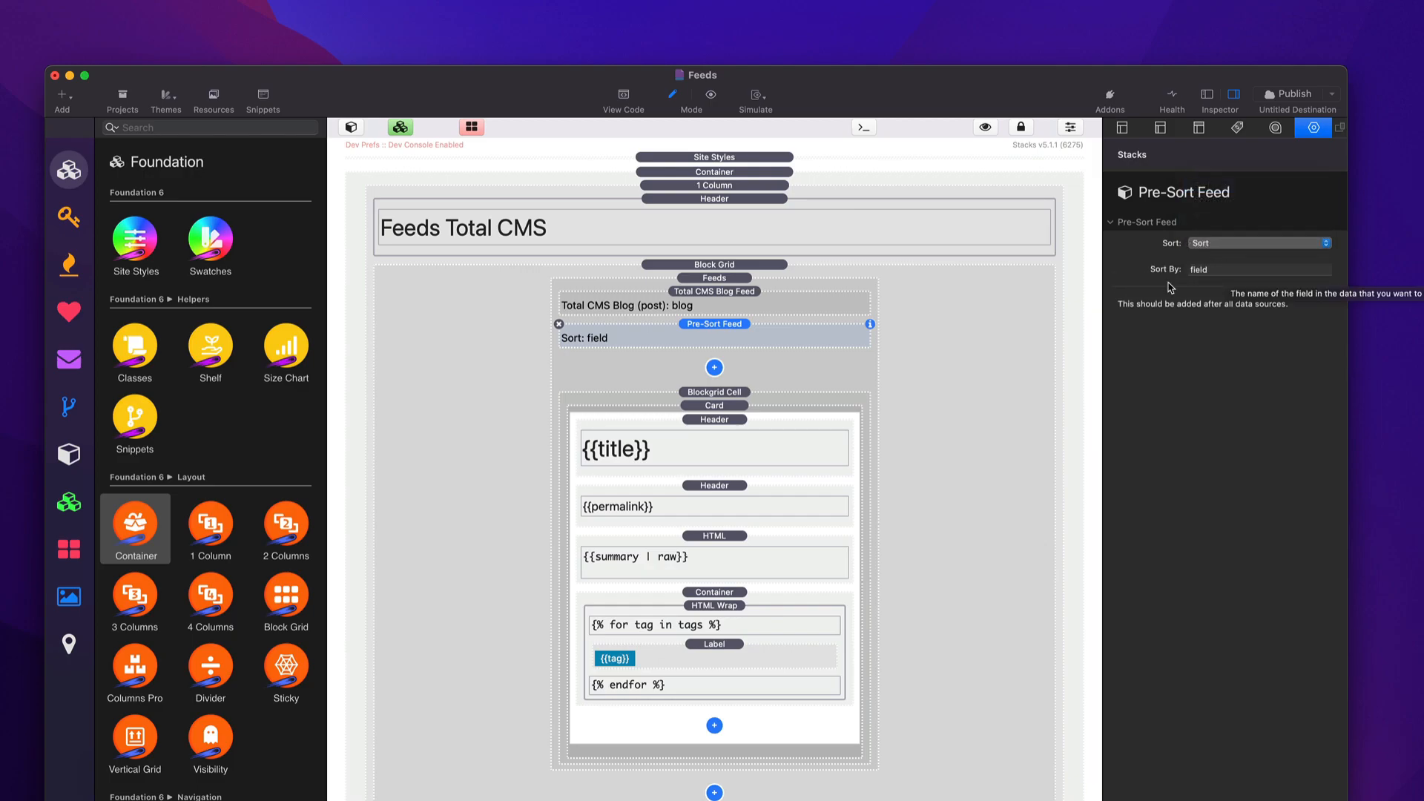
- Enable Data Preview for the Feeds stack and examine the feed's data fields in the browser preview
{"action": "left_click", "coordinate": [834, 360]}
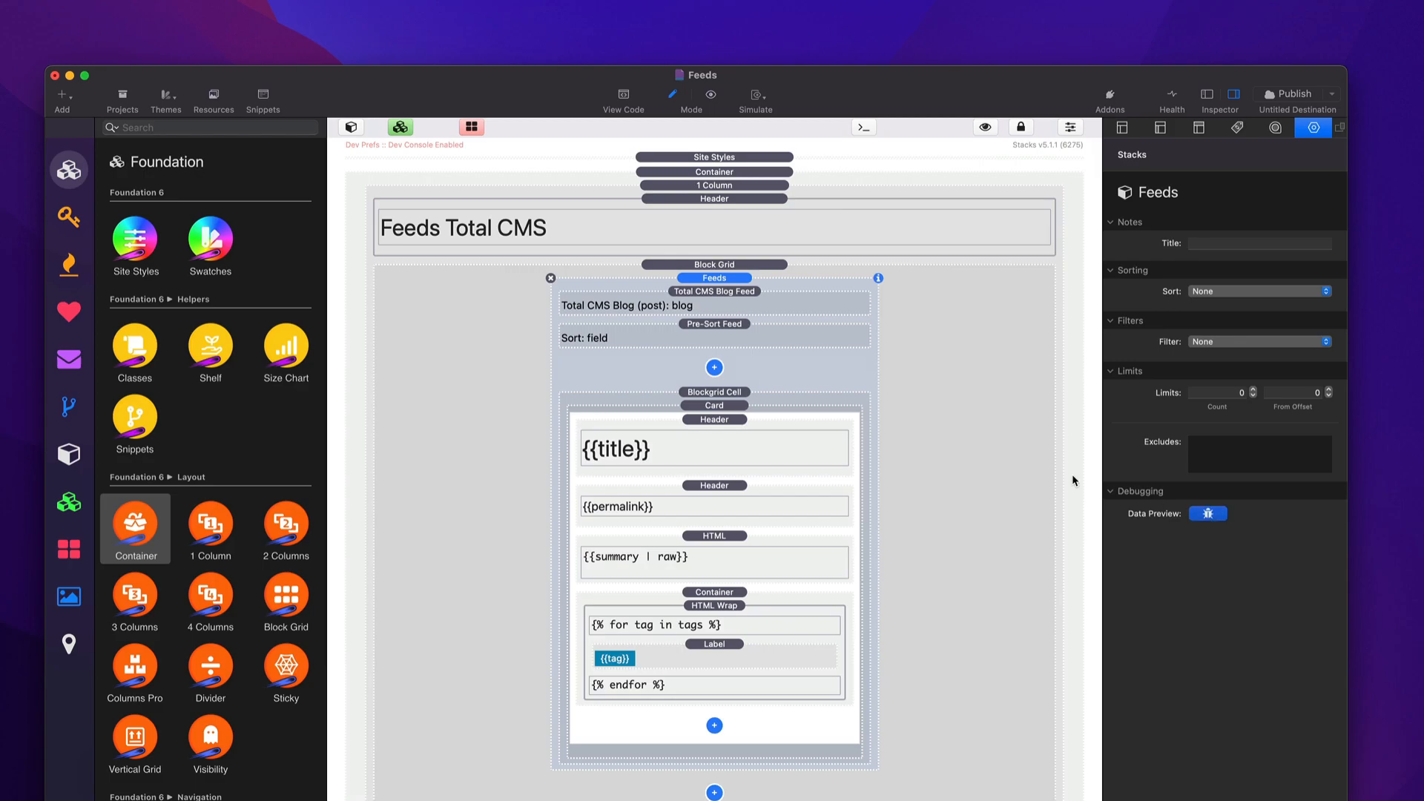
{"action": "key", "text": "super+shift+r"}
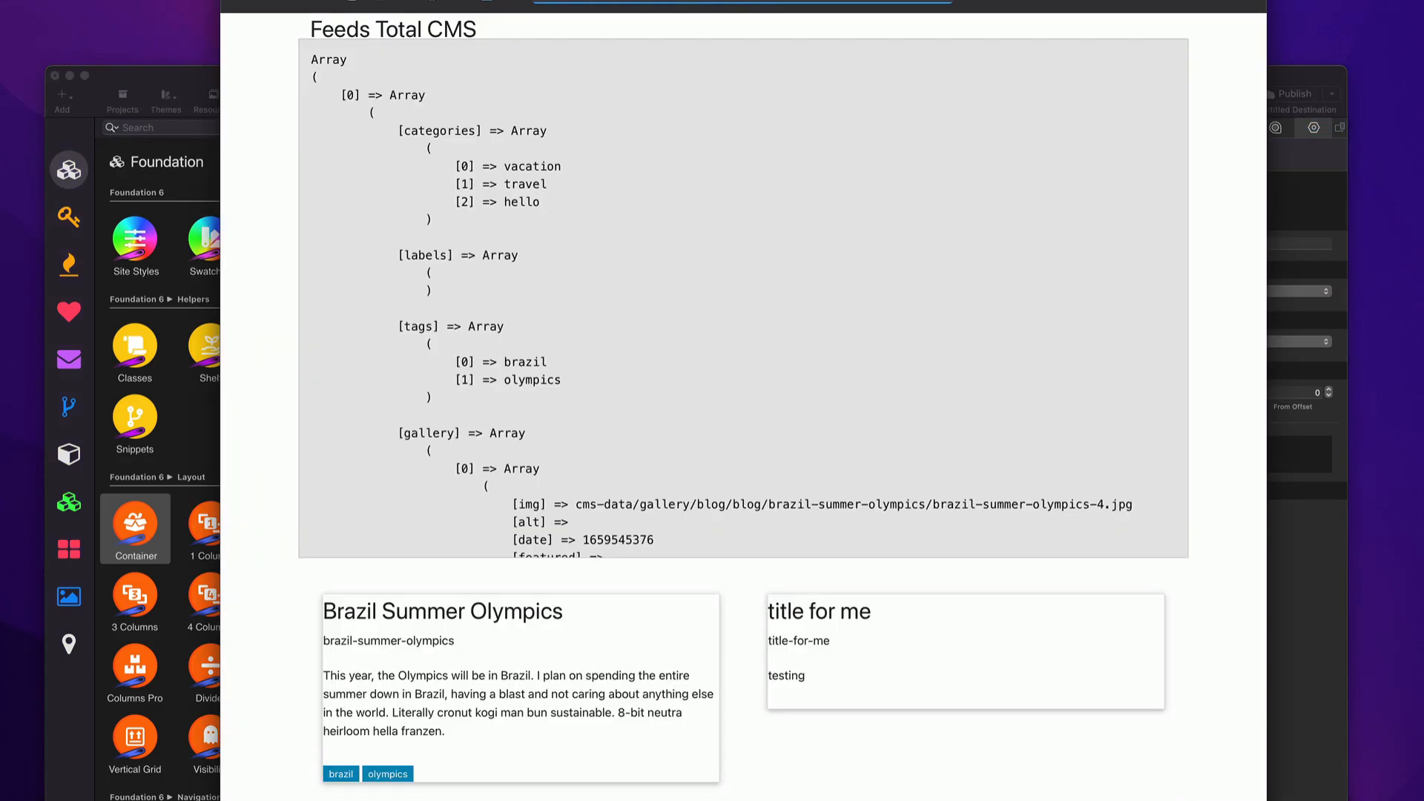
{"action": "scroll", "coordinate": [707, 264], "scroll_direction": "down", "scroll_amount": 5}
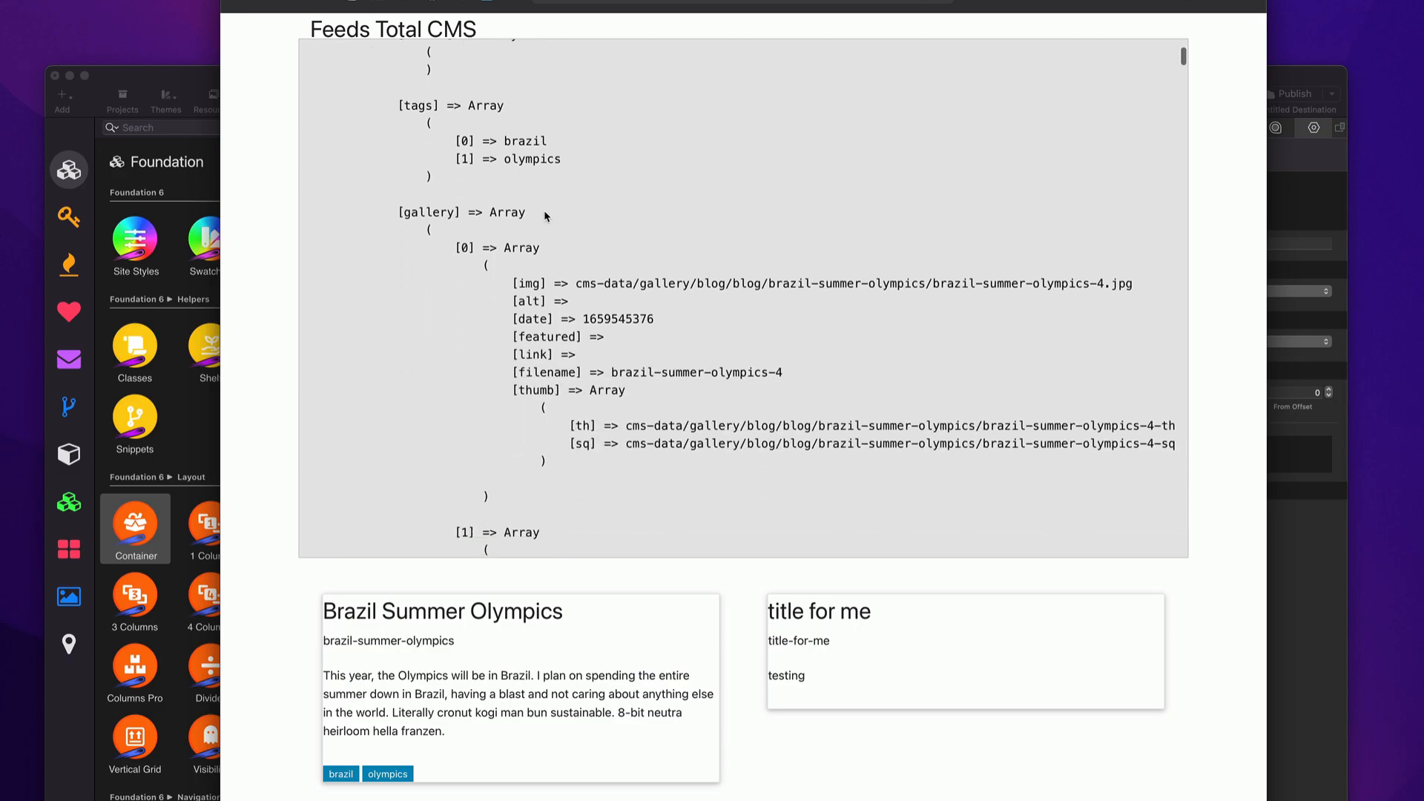
{"action": "scroll", "coordinate": [503, 472], "scroll_direction": "down", "scroll_amount": 10}
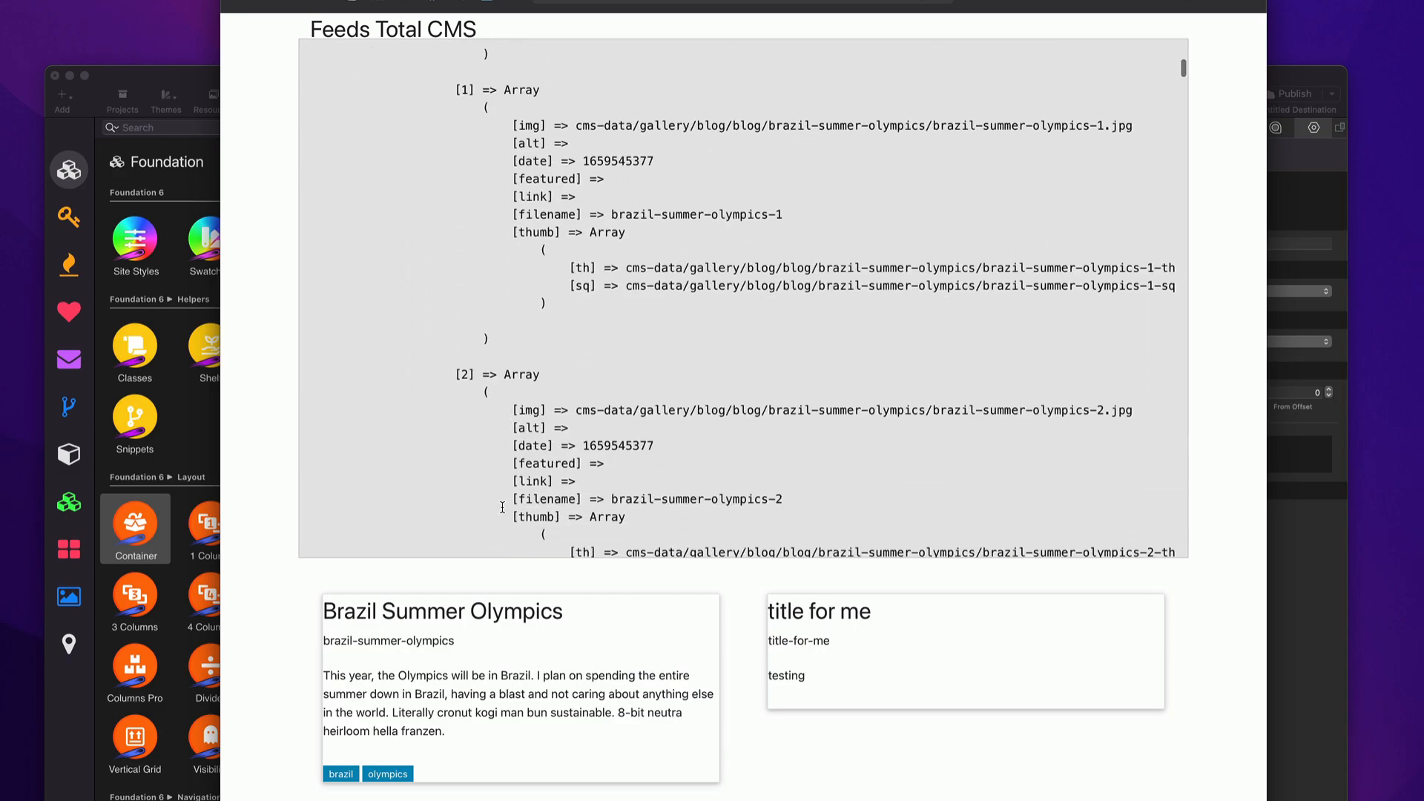
{"action": "scroll", "coordinate": [522, 314], "scroll_direction": "down", "scroll_amount": 8}
{"action": "scroll", "coordinate": [522, 314], "scroll_direction": "up", "scroll_amount": 20}
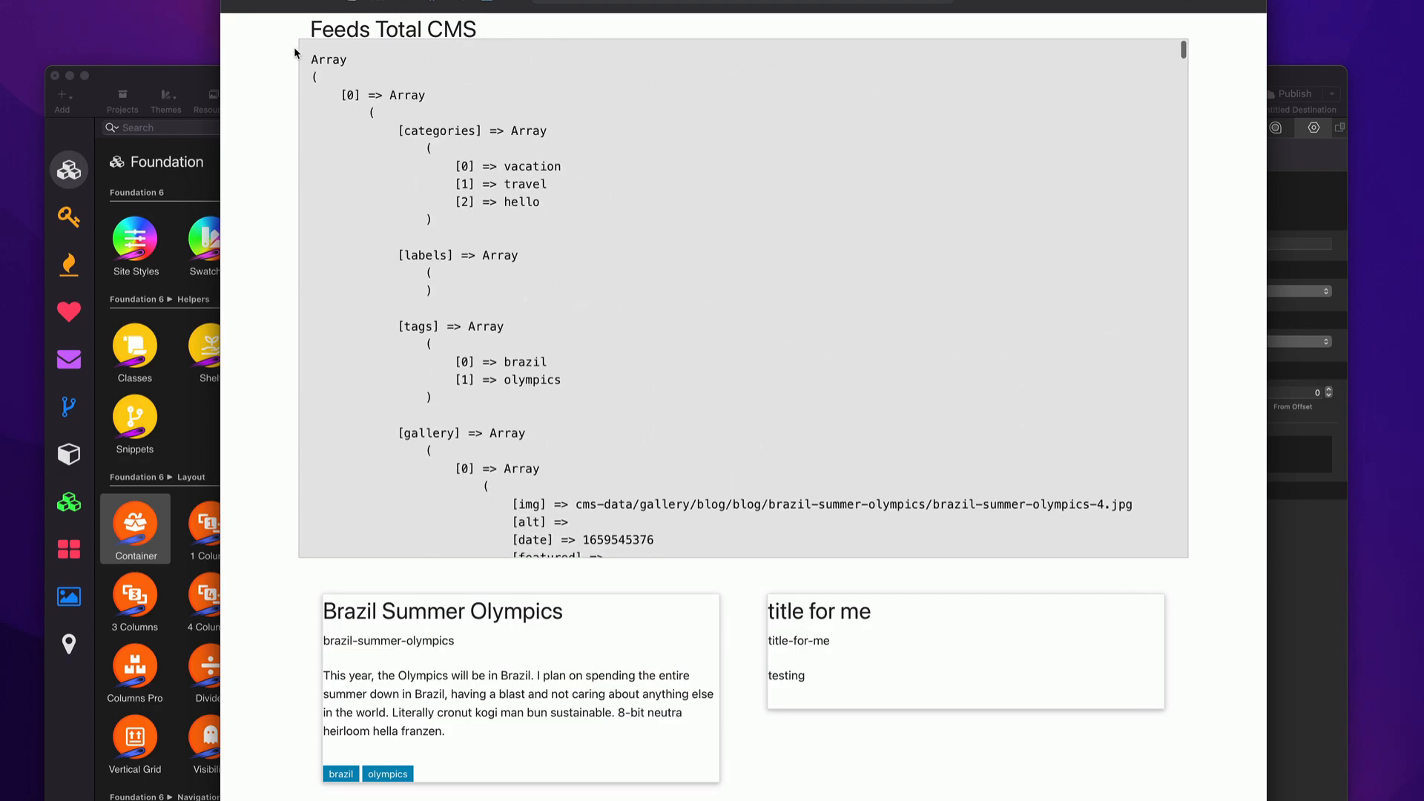
- Turn off Data Preview for the Feeds stack and set the Pre-Sort Feed's Sort By field to title
{"action": "left_click", "coordinate": [1308, 622]}
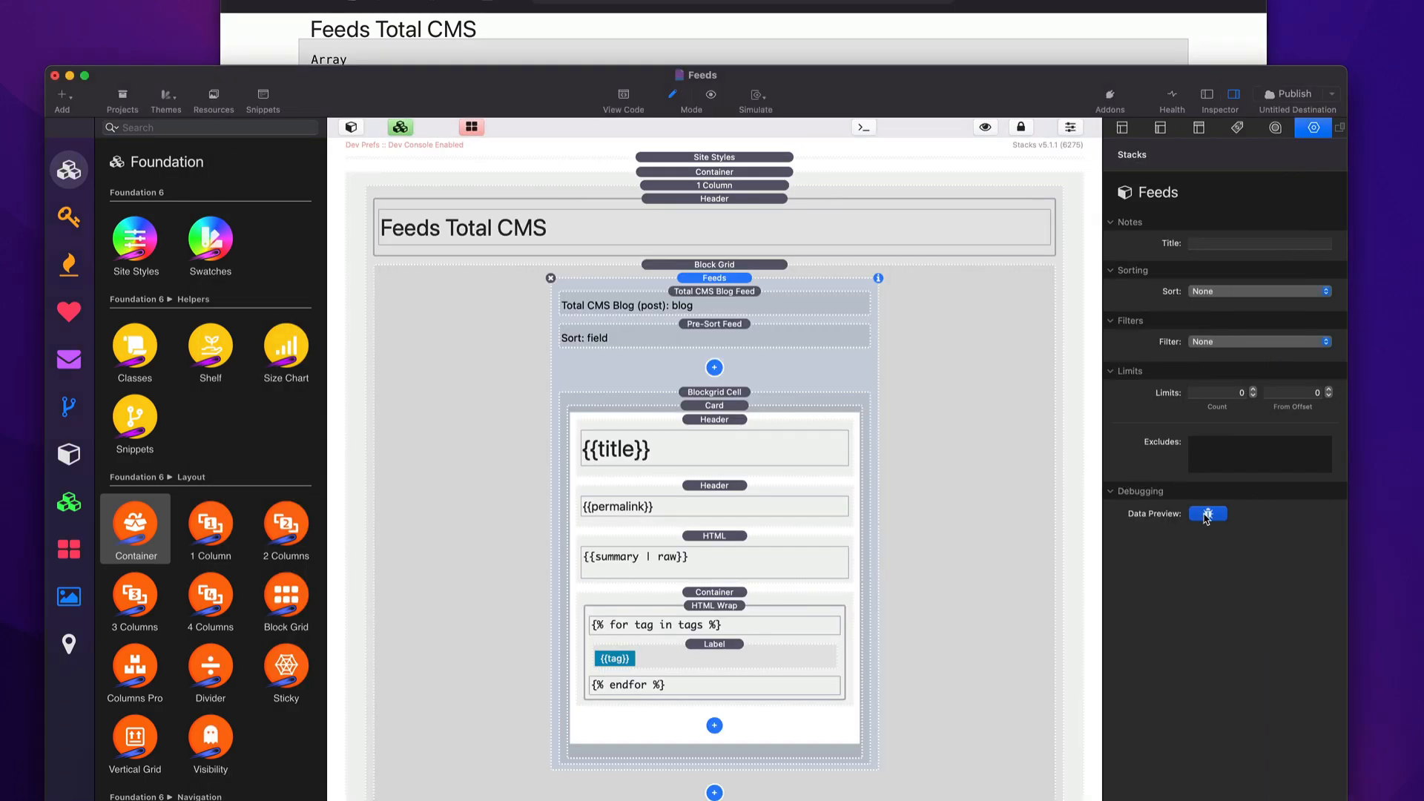
{"action": "left_click", "coordinate": [706, 336]}
{"action": "double_click", "coordinate": [1230, 269]}
{"action": "type", "text": "title"}
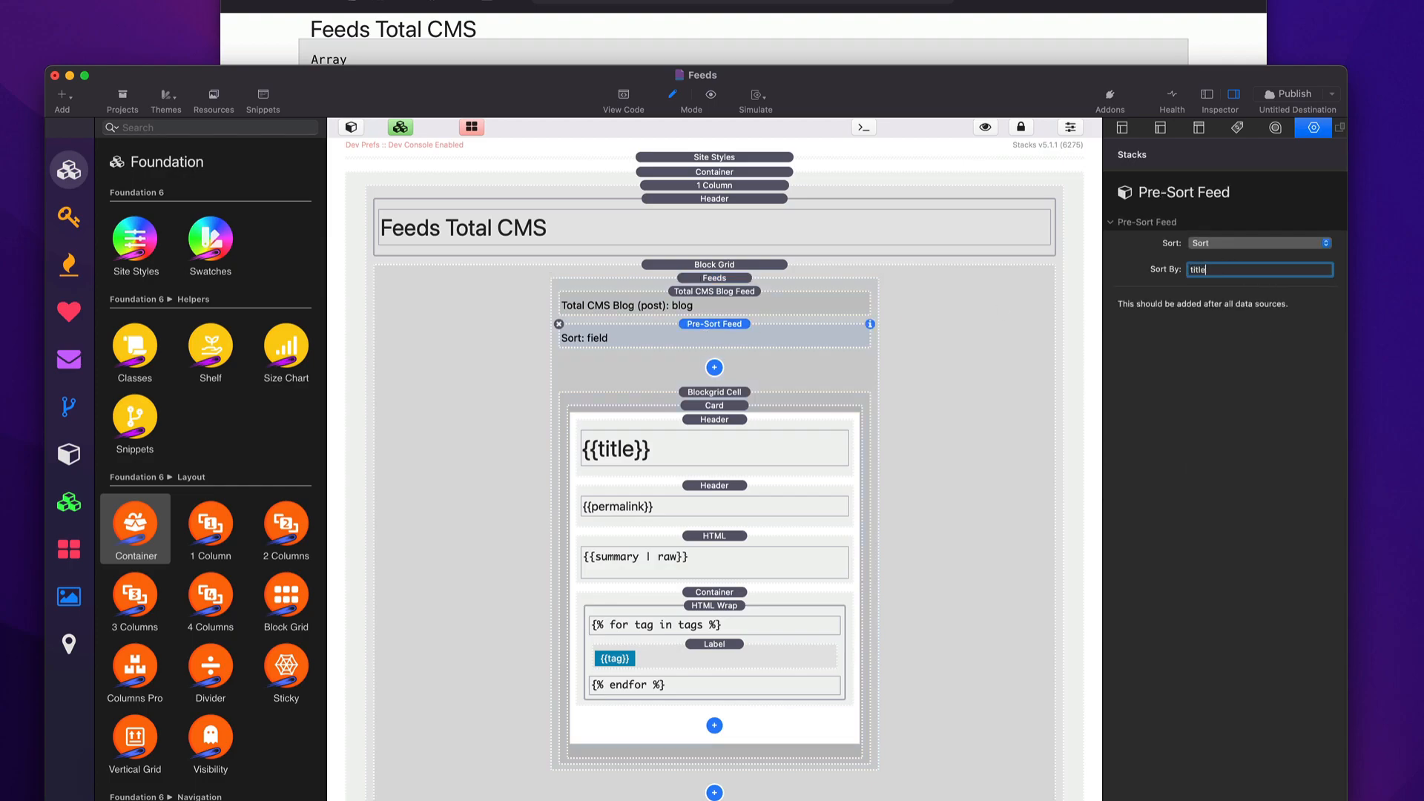
{"action": "key", "text": "Return"}
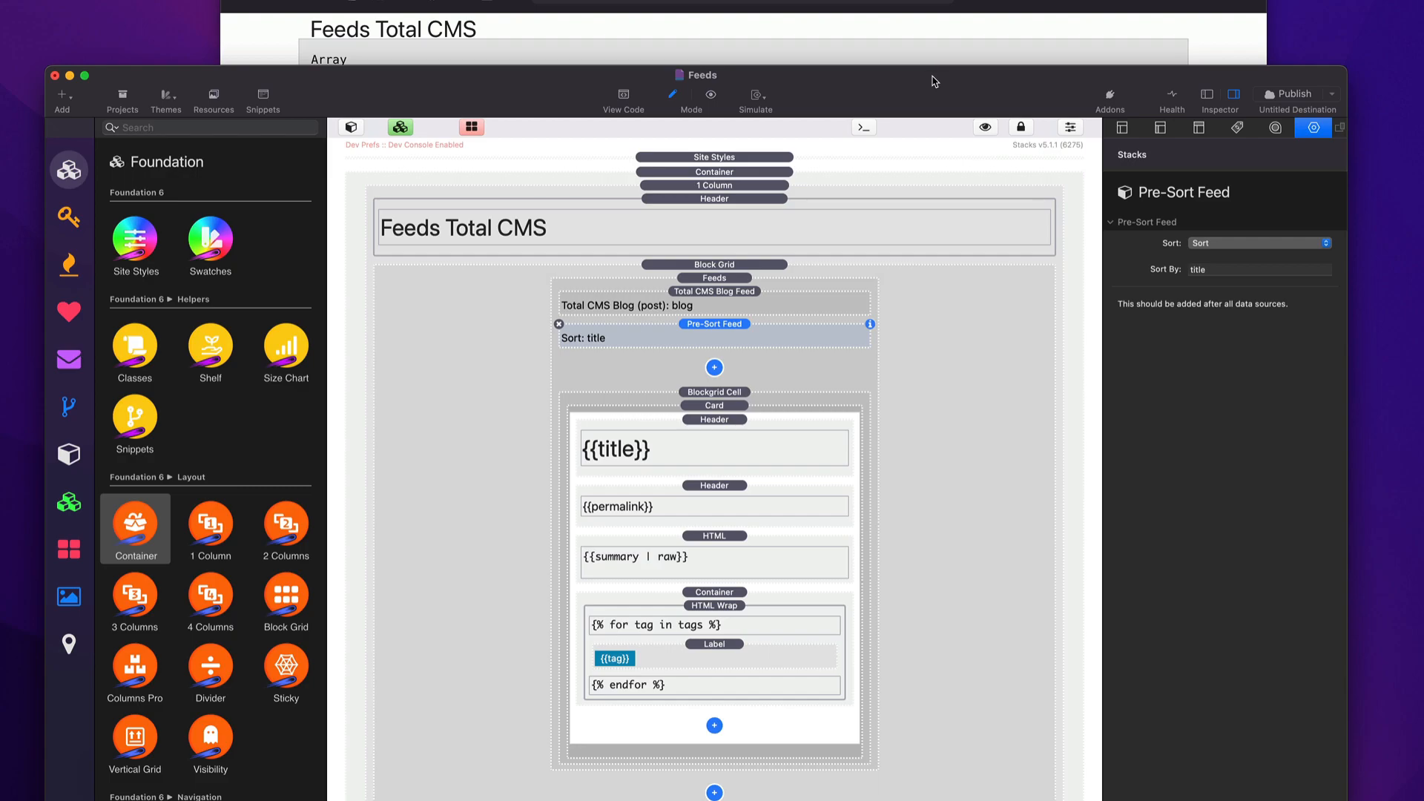
- Switch to the browser, reload the page preview and check the order of the blog post titles
{"action": "key", "text": "super+Tab"}
{"action": "key", "text": "super+r"}
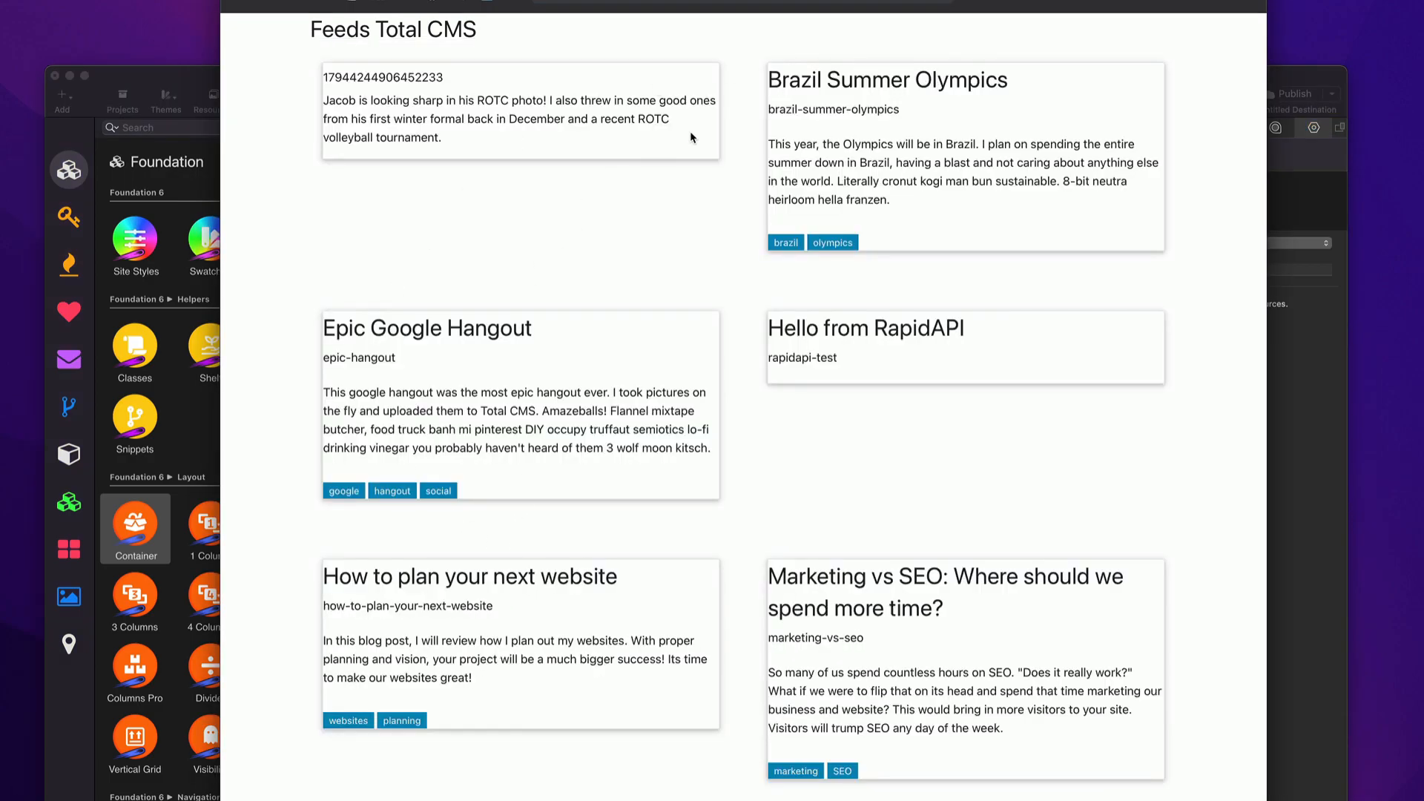
{"action": "double_click", "coordinate": [325, 74]}
{"action": "left_click", "coordinate": [919, 109]}
{"action": "left_click_drag", "start_coordinate": [769, 79], "coordinate": [1009, 82]}
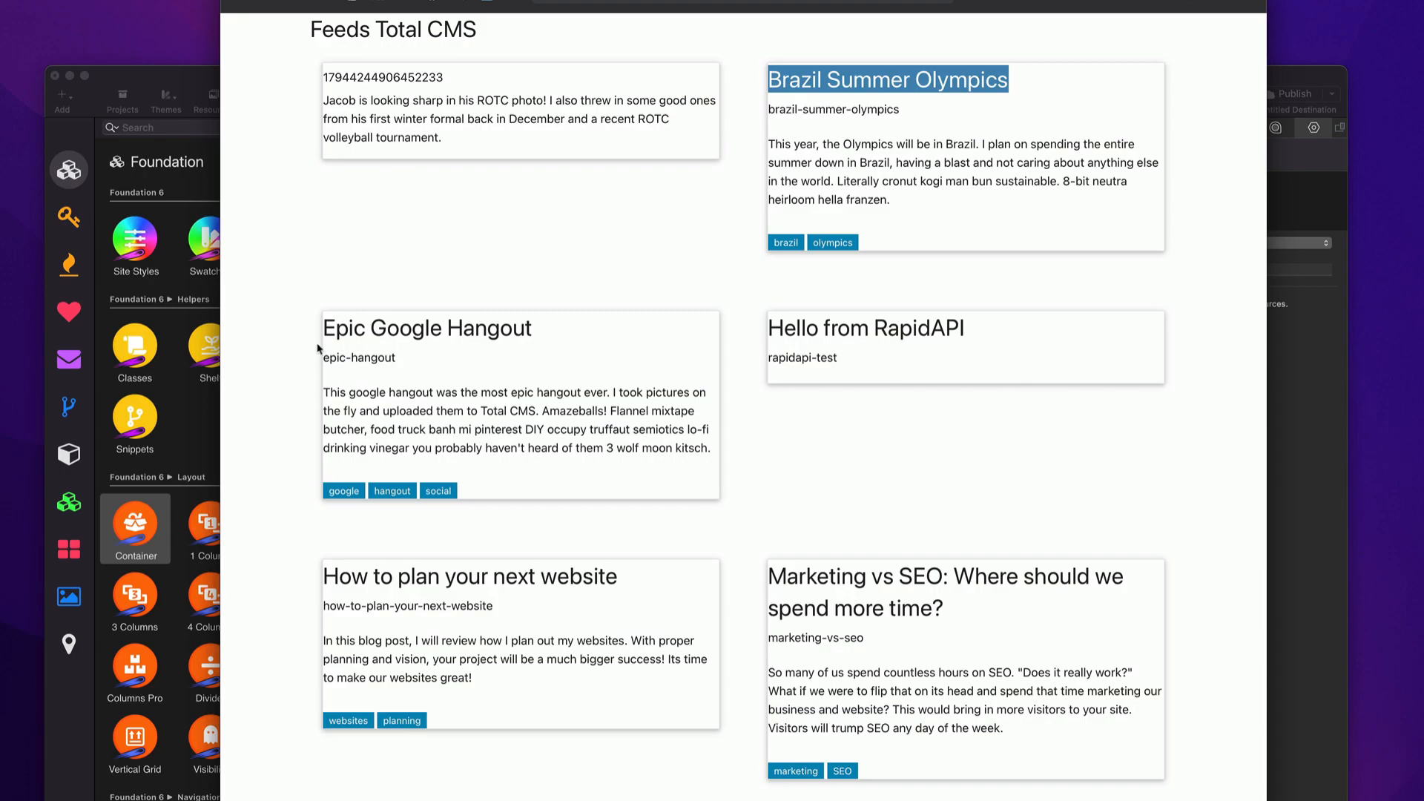
{"action": "left_click_drag", "start_coordinate": [324, 327], "coordinate": [599, 325]}
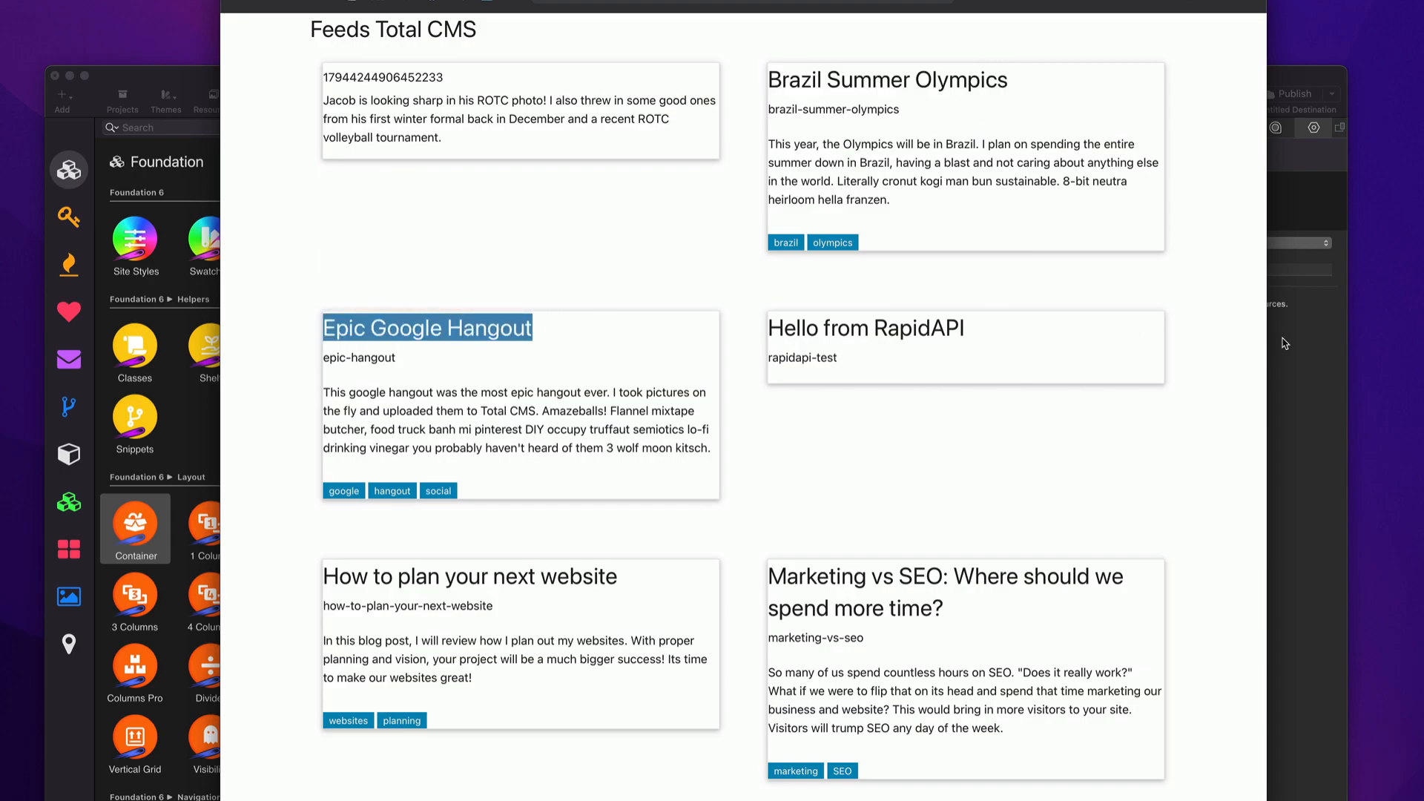
- Return to the Feeds project and change the Pre-Sort Feed's sort mode to Sort Reverse
{"action": "left_click", "coordinate": [1303, 410]}
{"action": "left_click", "coordinate": [1224, 243]}
{"action": "left_click", "coordinate": [1245, 261]}
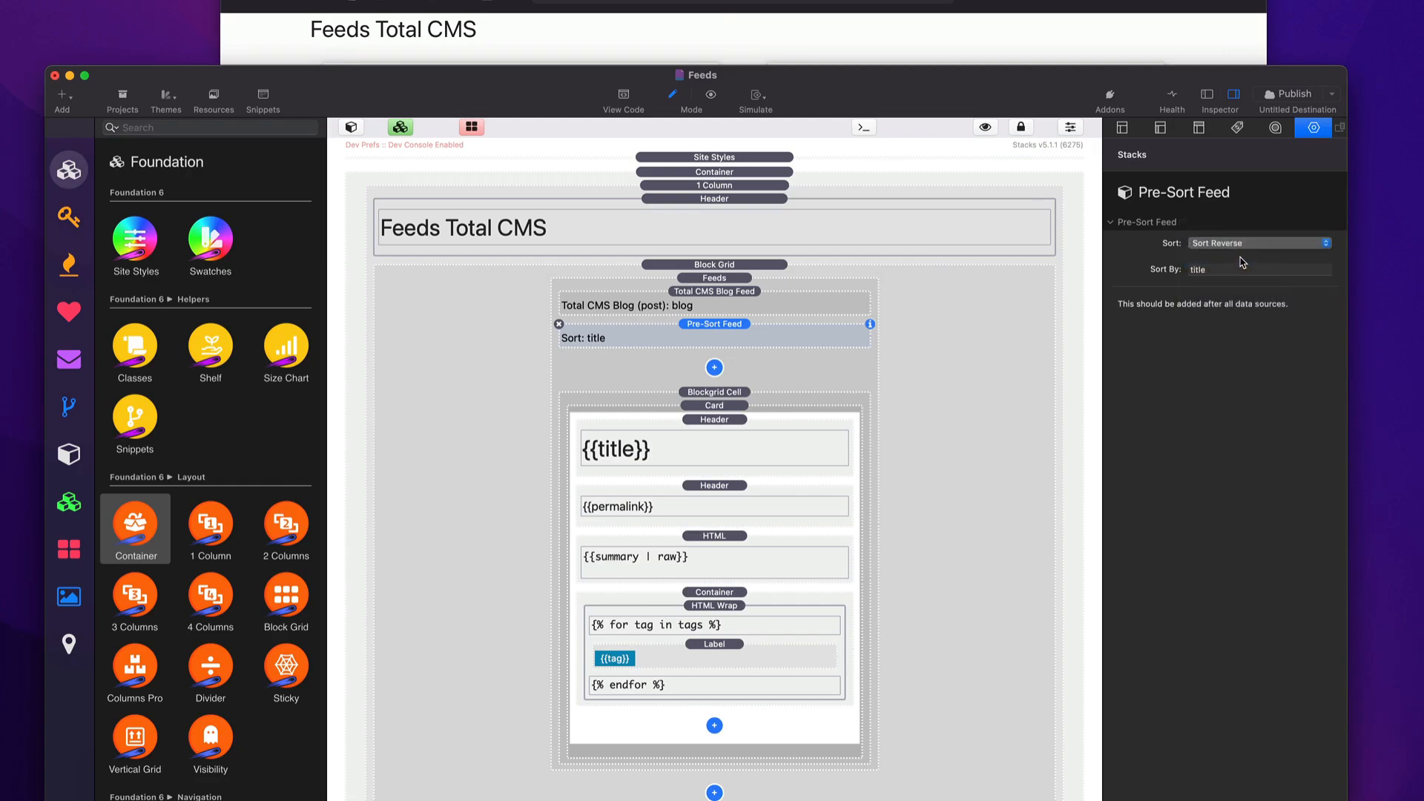
- Switch to the browser, reload the page preview and check the blog posts' order with the reverse sort applied
{"action": "key", "text": "super+Tab"}
{"action": "key", "text": "super+r"}
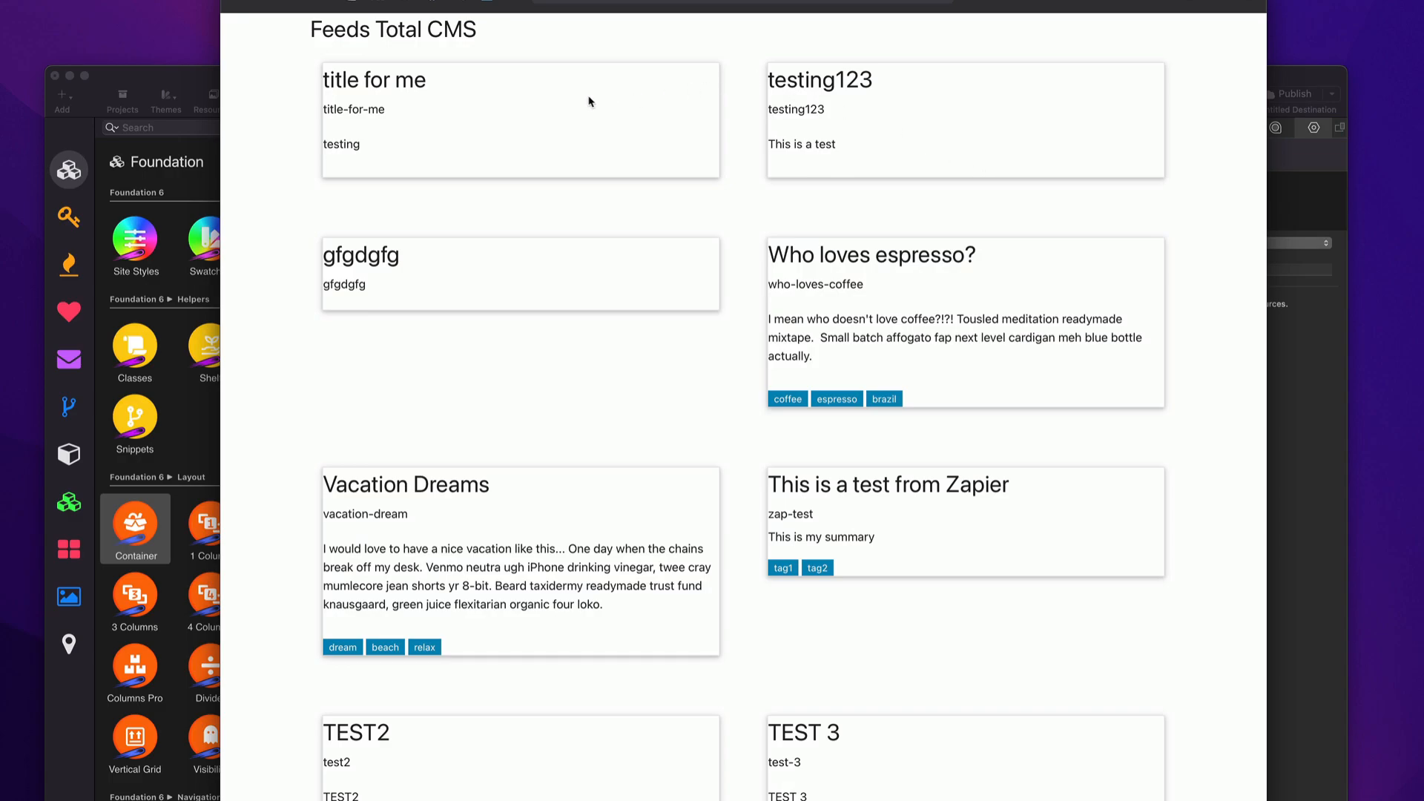
{"action": "scroll", "coordinate": [447, 510], "scroll_direction": "down", "scroll_amount": 10}
{"action": "scroll", "coordinate": [447, 511], "scroll_direction": "down", "scroll_amount": 5}
{"action": "scroll", "coordinate": [447, 510], "scroll_direction": "up", "scroll_amount": 15}
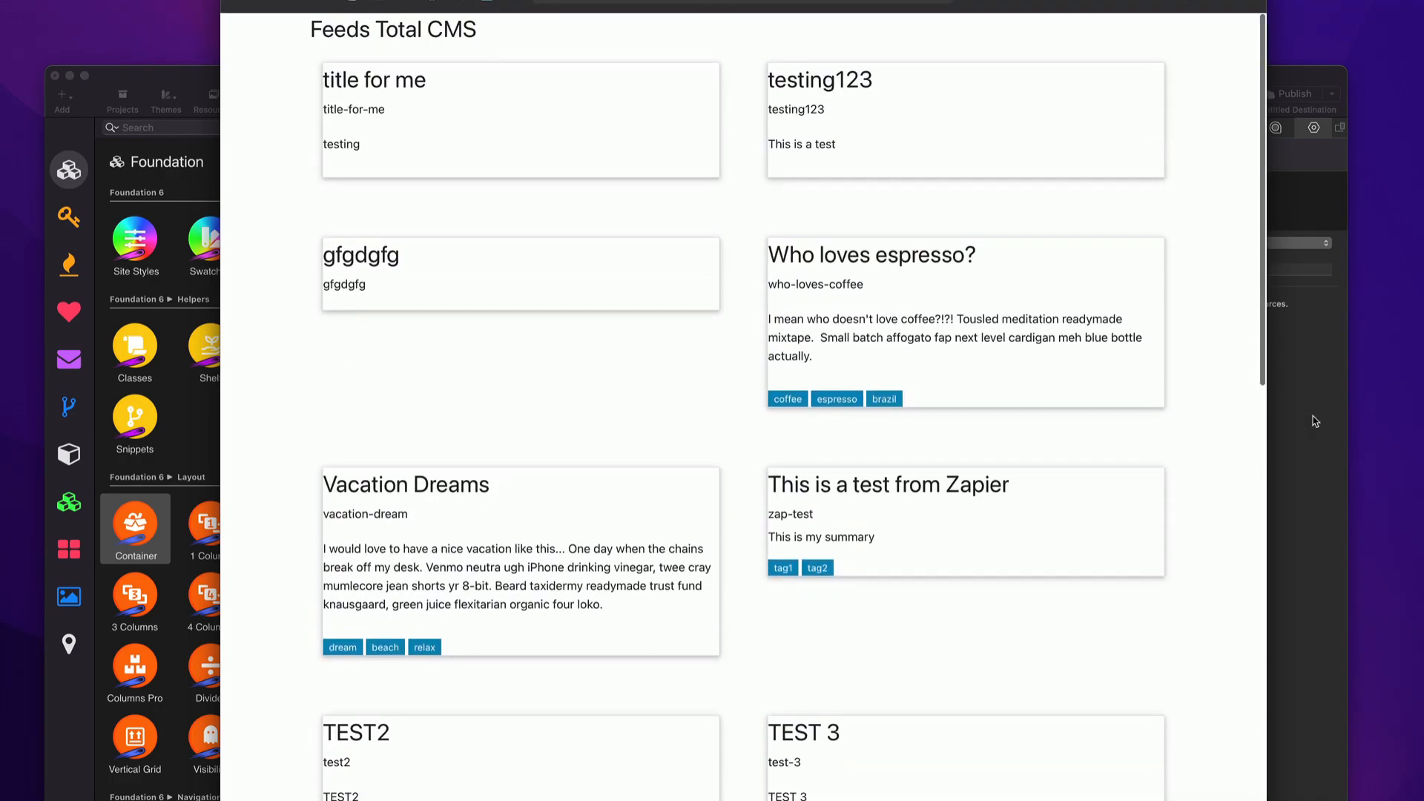
- Return to the Feeds project, try Natural Sort for the Pre-Sort Feed and set its sort mode back to Sort
{"action": "key", "text": "super+Tab"}
{"action": "left_click", "coordinate": [1217, 243]}
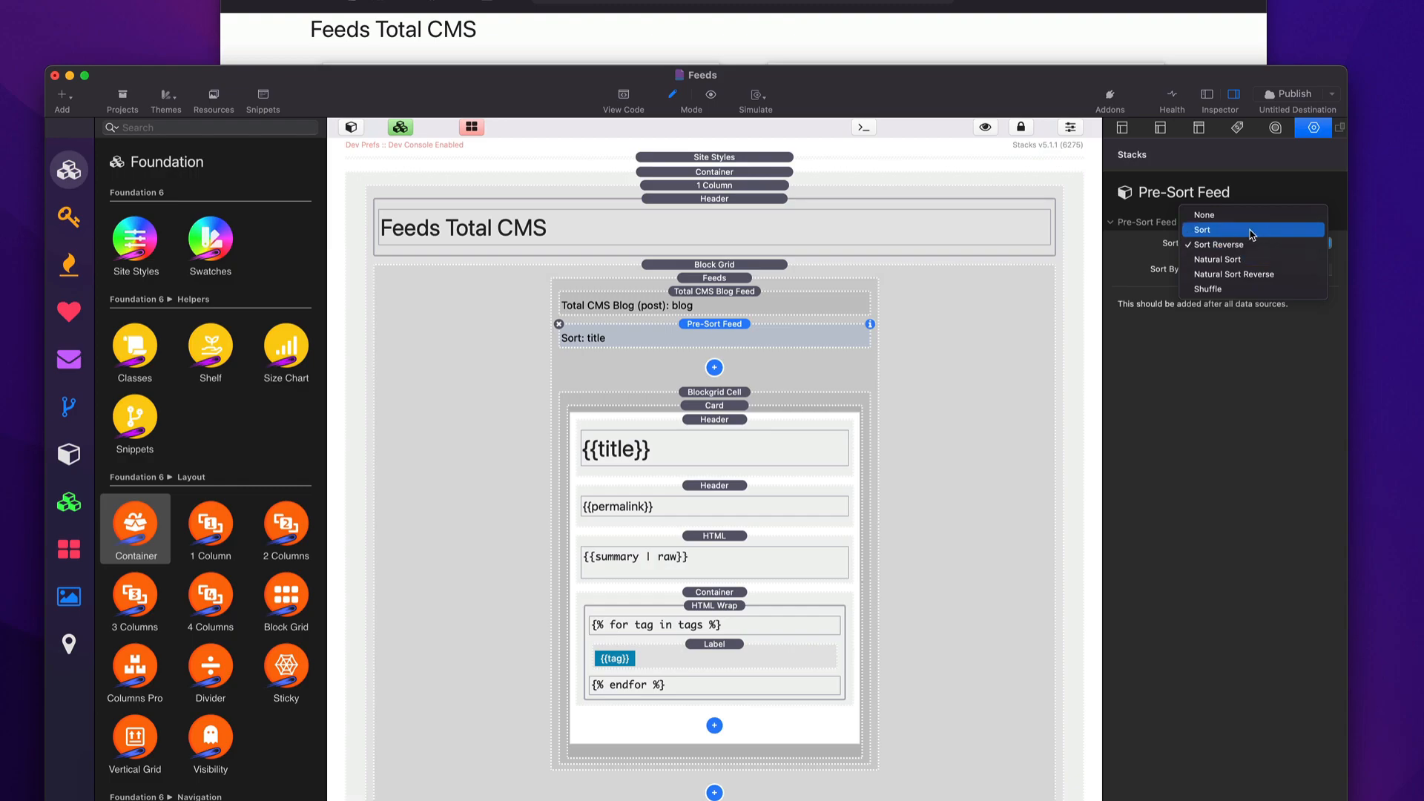
{"action": "left_click", "coordinate": [1242, 260]}
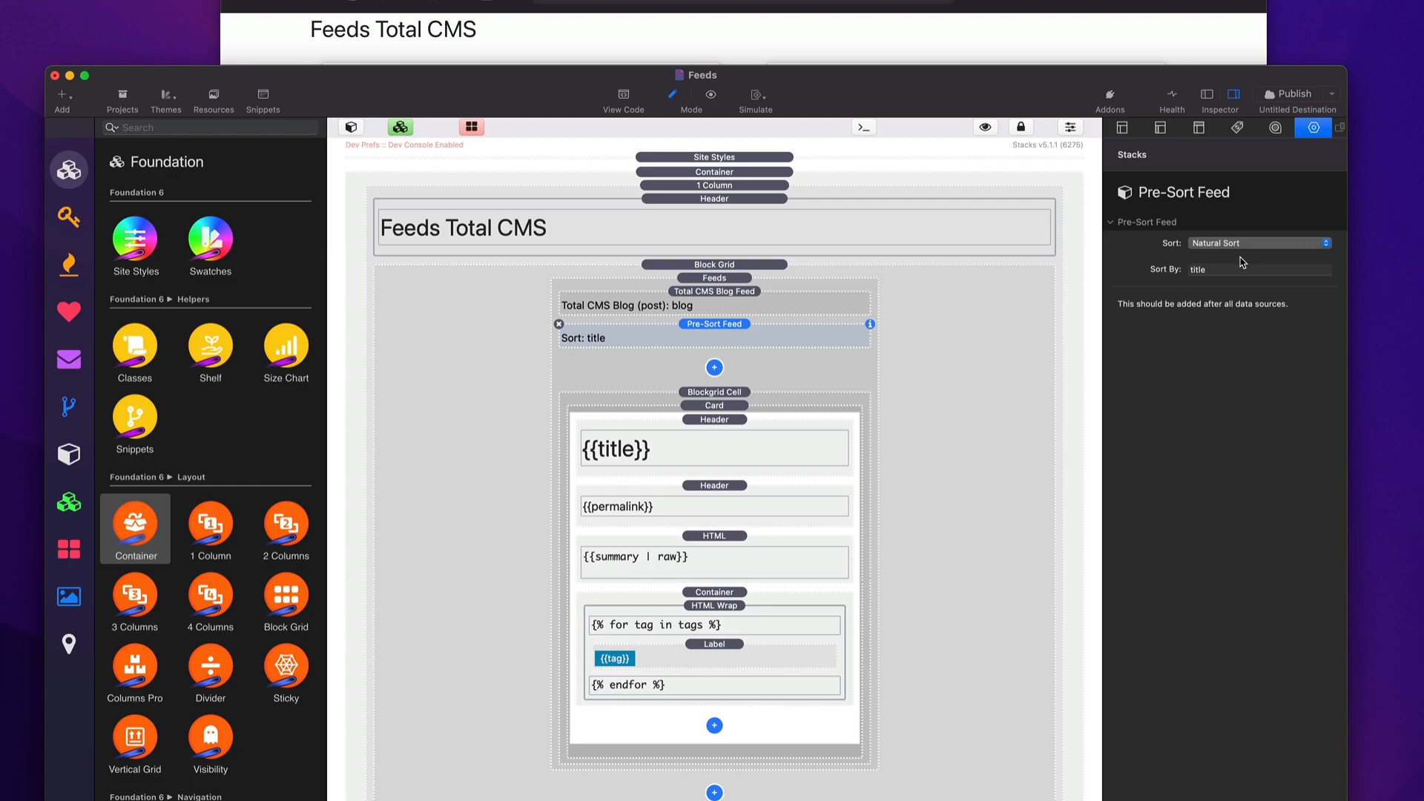
{"action": "left_click", "coordinate": [1235, 244]}
{"action": "left_click", "coordinate": [1233, 216]}
{"action": "left_click", "coordinate": [1213, 244]}
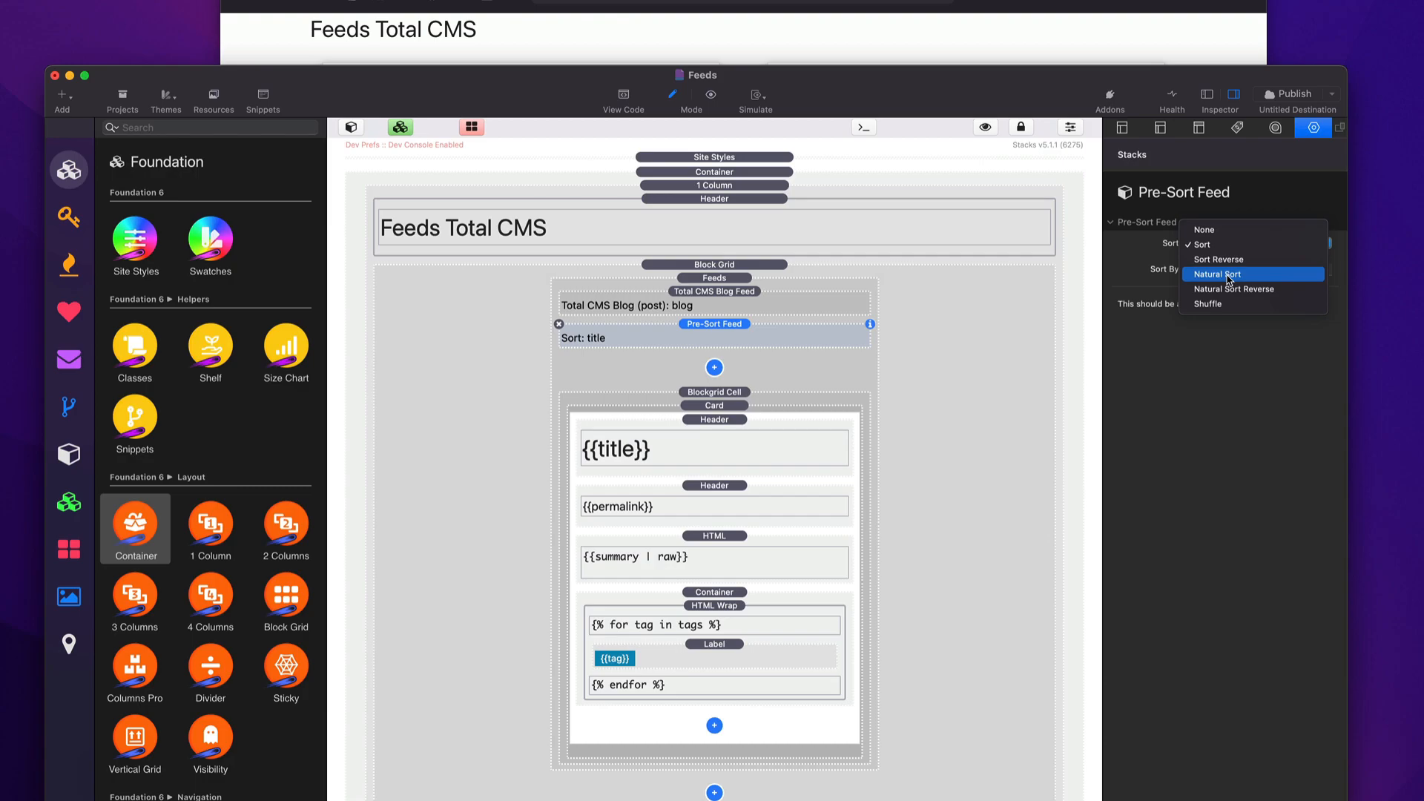
{"action": "left_click", "coordinate": [1125, 247]}
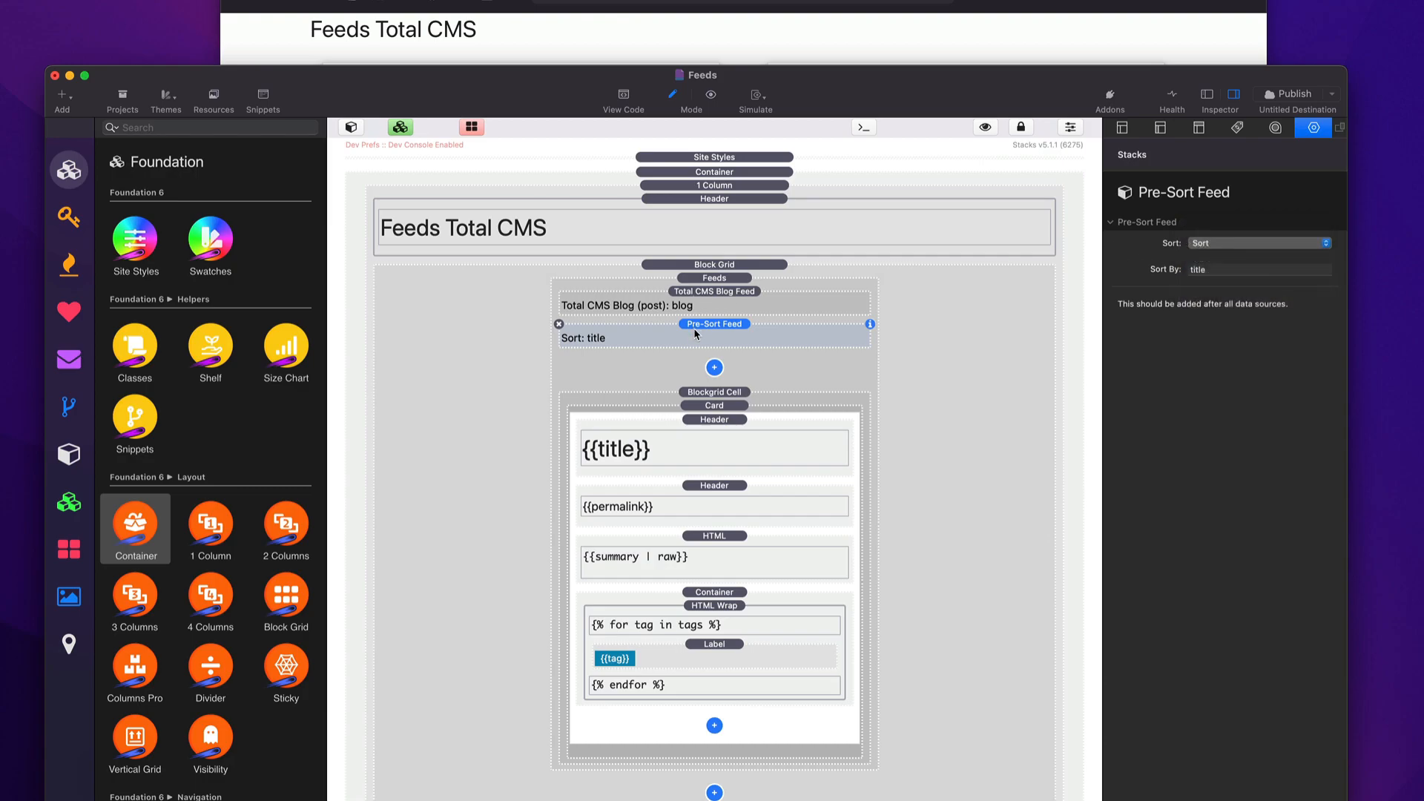
- Duplicate the Pre-Sort Feed stack and set the copy's Sort By field to summary
{"action": "key", "text": "super+d"}
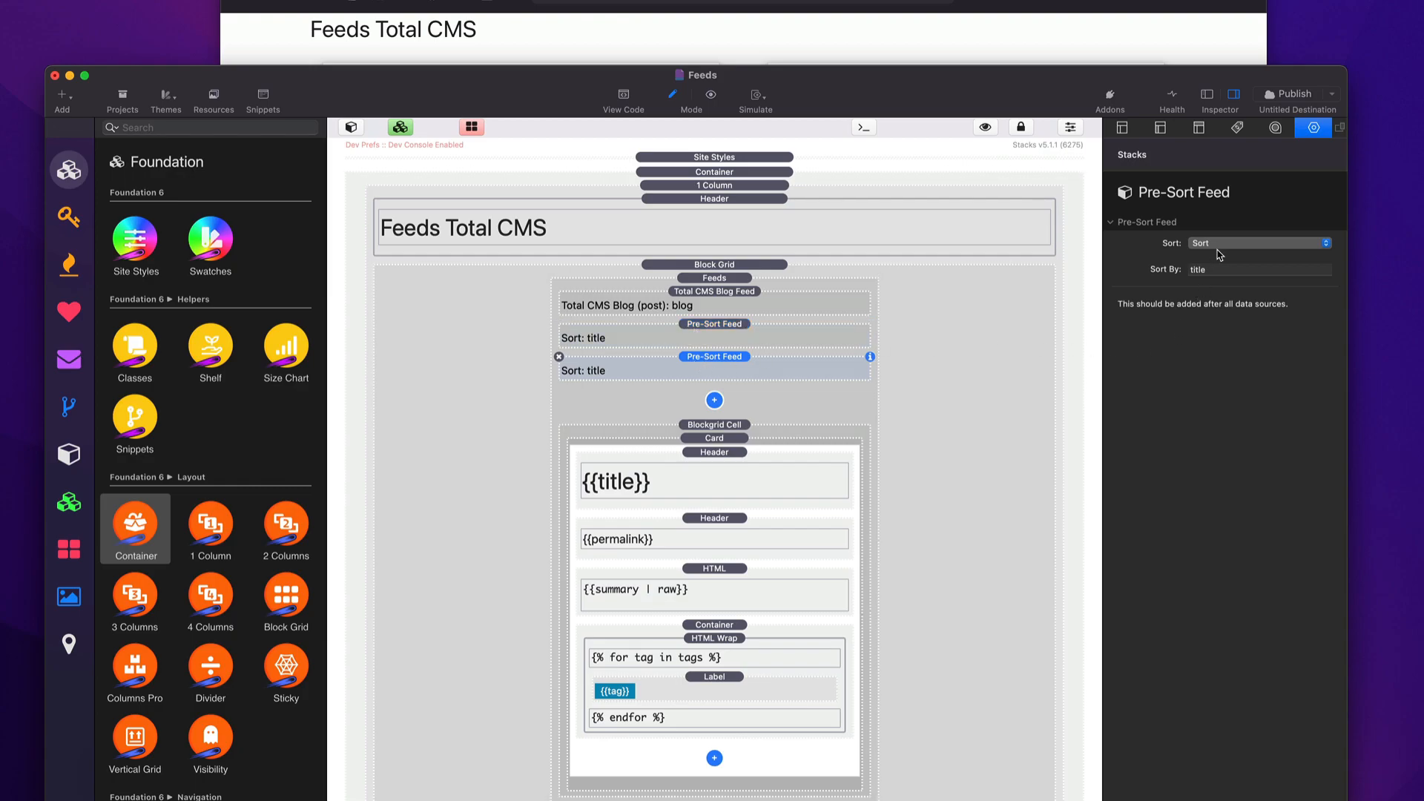
{"action": "left_click", "coordinate": [1215, 272]}
{"action": "type", "text": "summary"}
{"action": "key", "text": "Return"}
- Switch to the browser, reload the preview and check the post order produced by the title and summary sorts
{"action": "key", "text": "super+Tab"}
{"action": "key", "text": "super+r"}
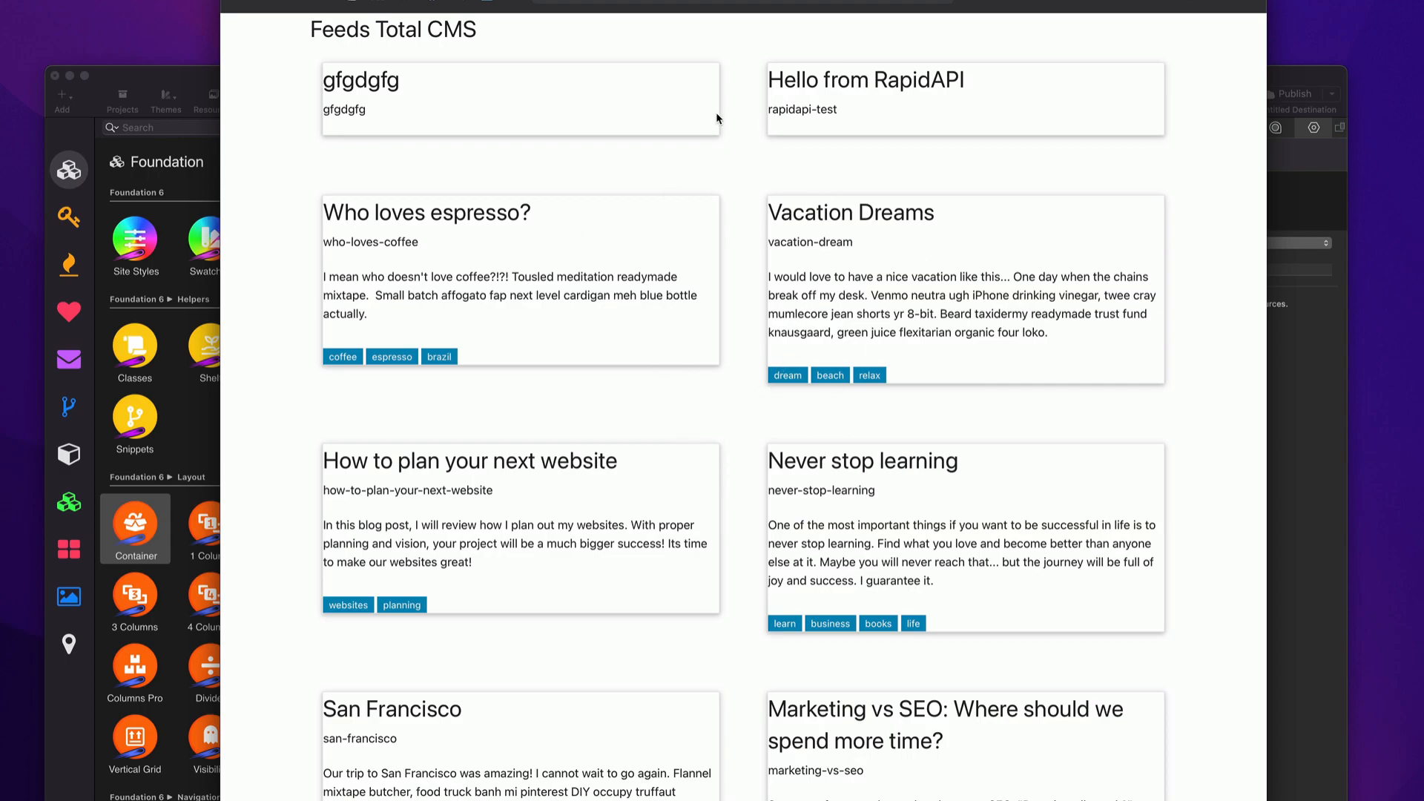
{"action": "scroll", "coordinate": [605, 300], "scroll_direction": "down", "scroll_amount": 5}
{"action": "scroll", "coordinate": [606, 300], "scroll_direction": "up", "scroll_amount": 5}
{"action": "scroll", "coordinate": [606, 301], "scroll_direction": "down", "scroll_amount": 2}
{"action": "scroll", "coordinate": [667, 302], "scroll_direction": "up", "scroll_amount": 2}
- Return to the Feeds project, replace the Pre-Sort Feed stacks with a Pre-Filter Feed and set its filter to Static Filter
{"action": "left_click", "coordinate": [205, 80]}
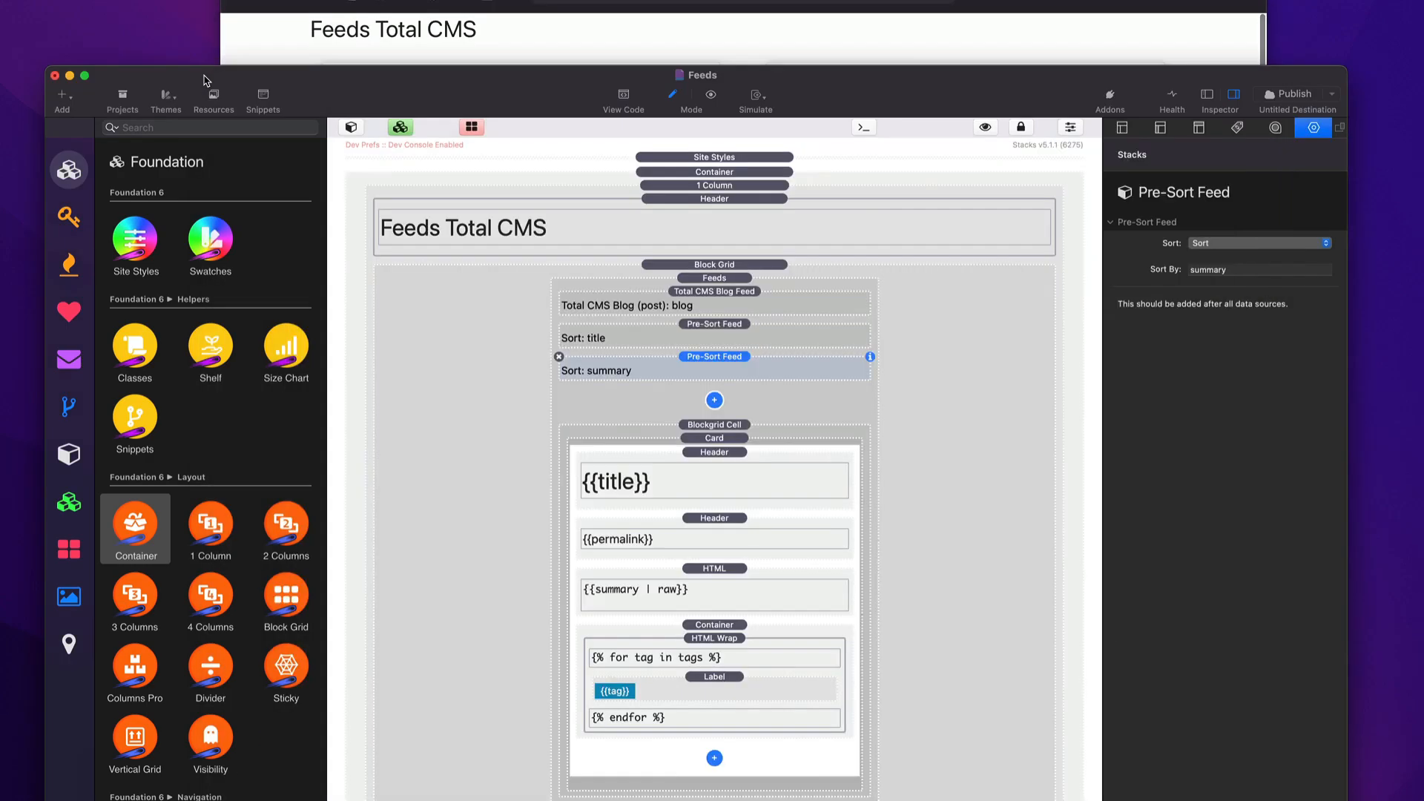
{"action": "left_click", "coordinate": [714, 335]}
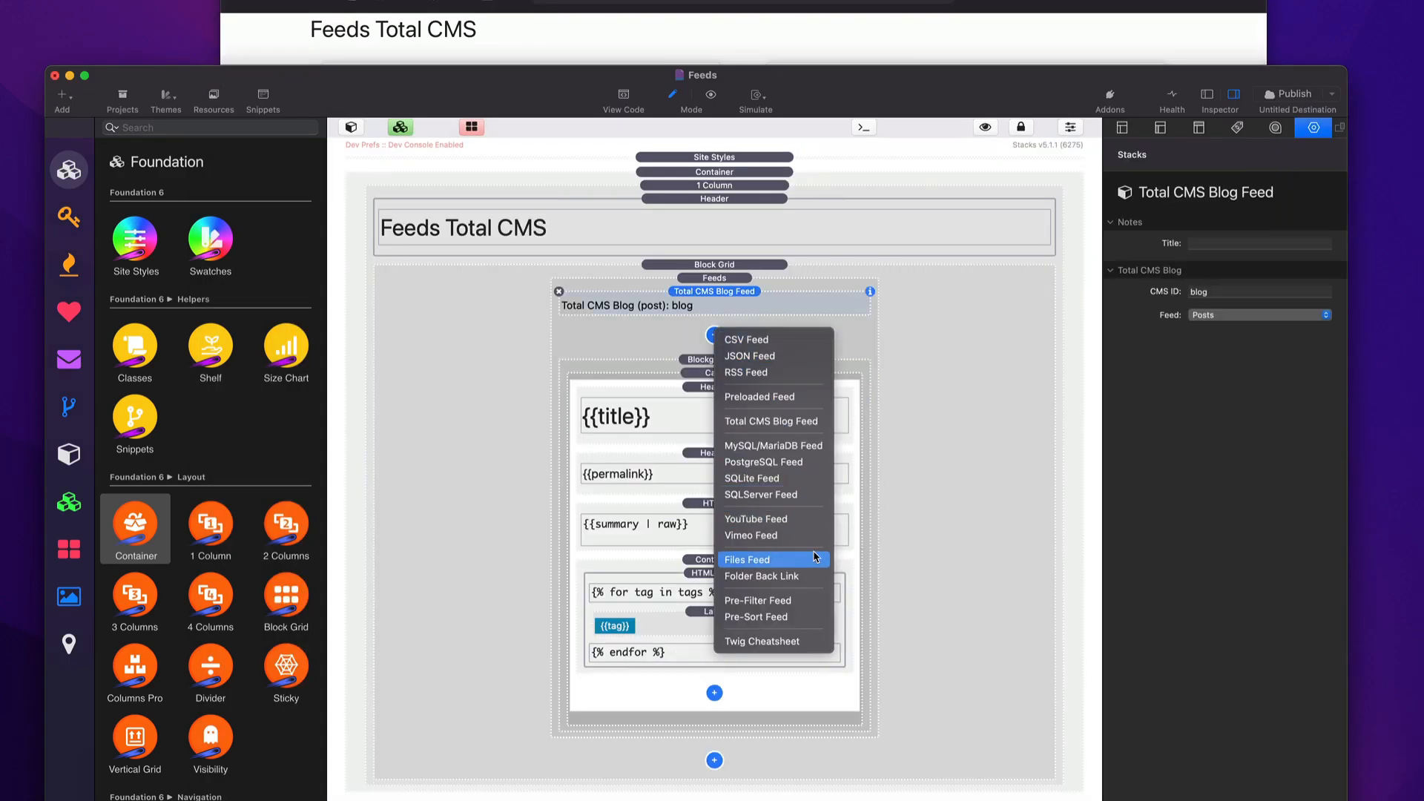
{"action": "left_click", "coordinate": [796, 602]}
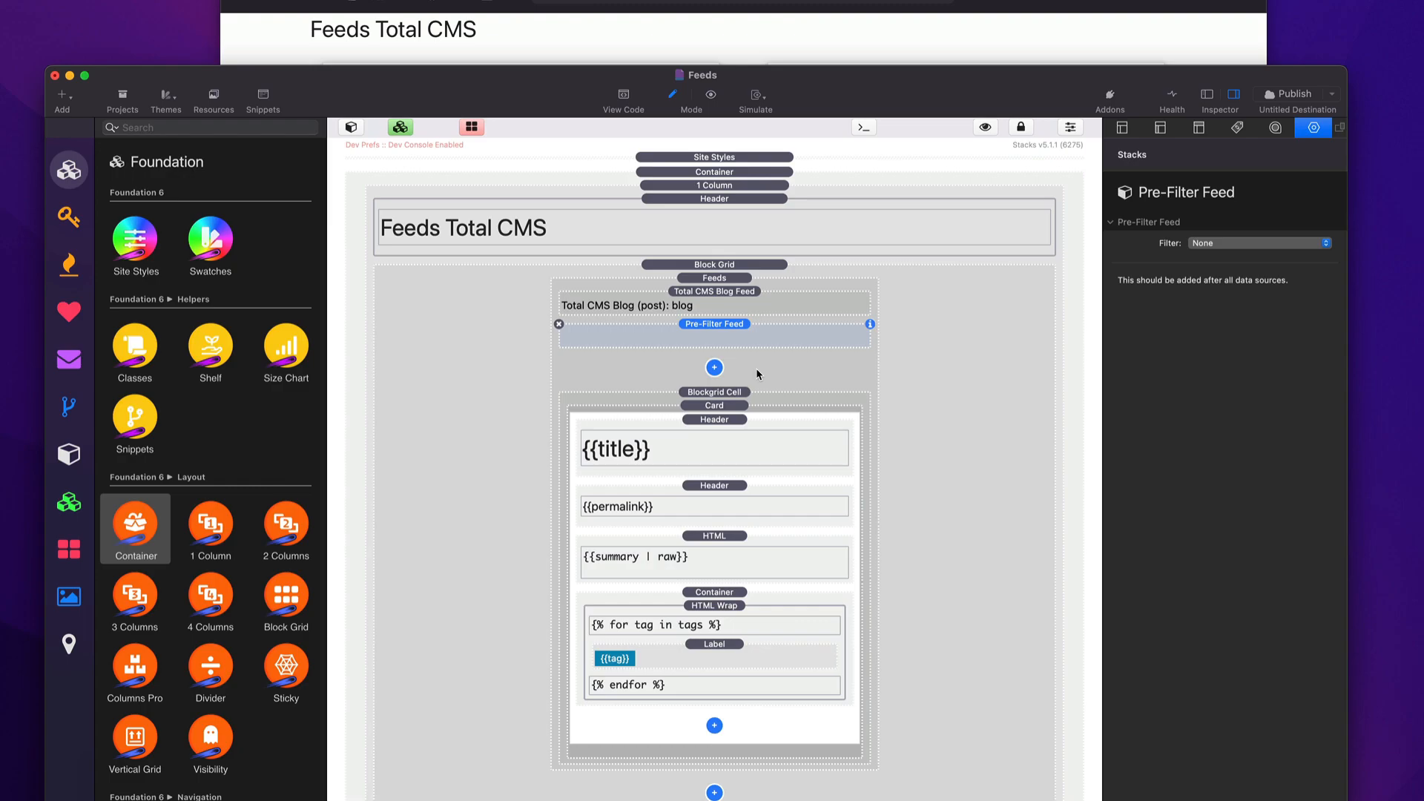
{"action": "left_click", "coordinate": [1228, 247]}
{"action": "left_click", "coordinate": [1246, 259]}
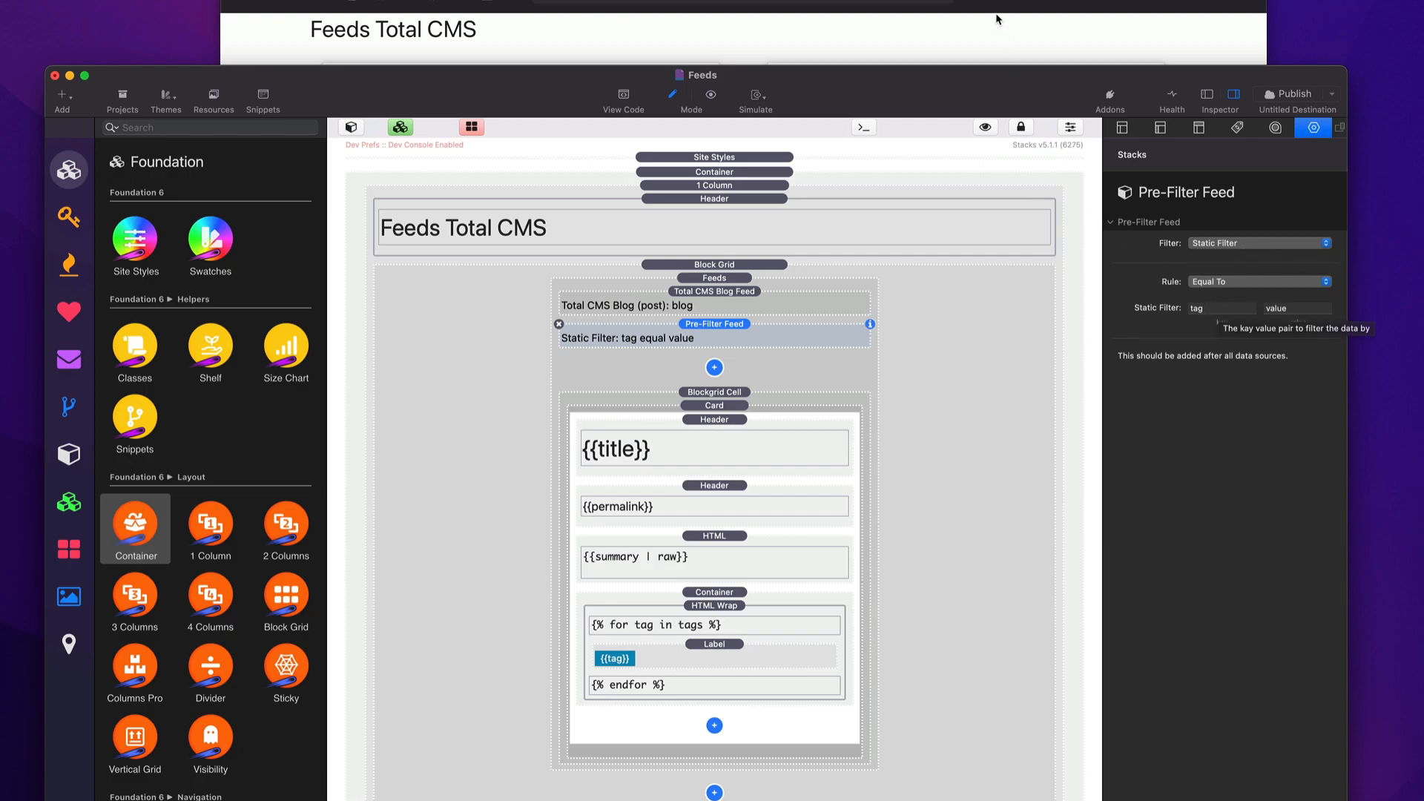
- Switch to the browser preview and look through the blog posts' tags for a value to filter by
{"action": "left_click", "coordinate": [1030, 46]}
{"action": "scroll", "coordinate": [901, 264], "scroll_direction": "down", "scroll_amount": 5}
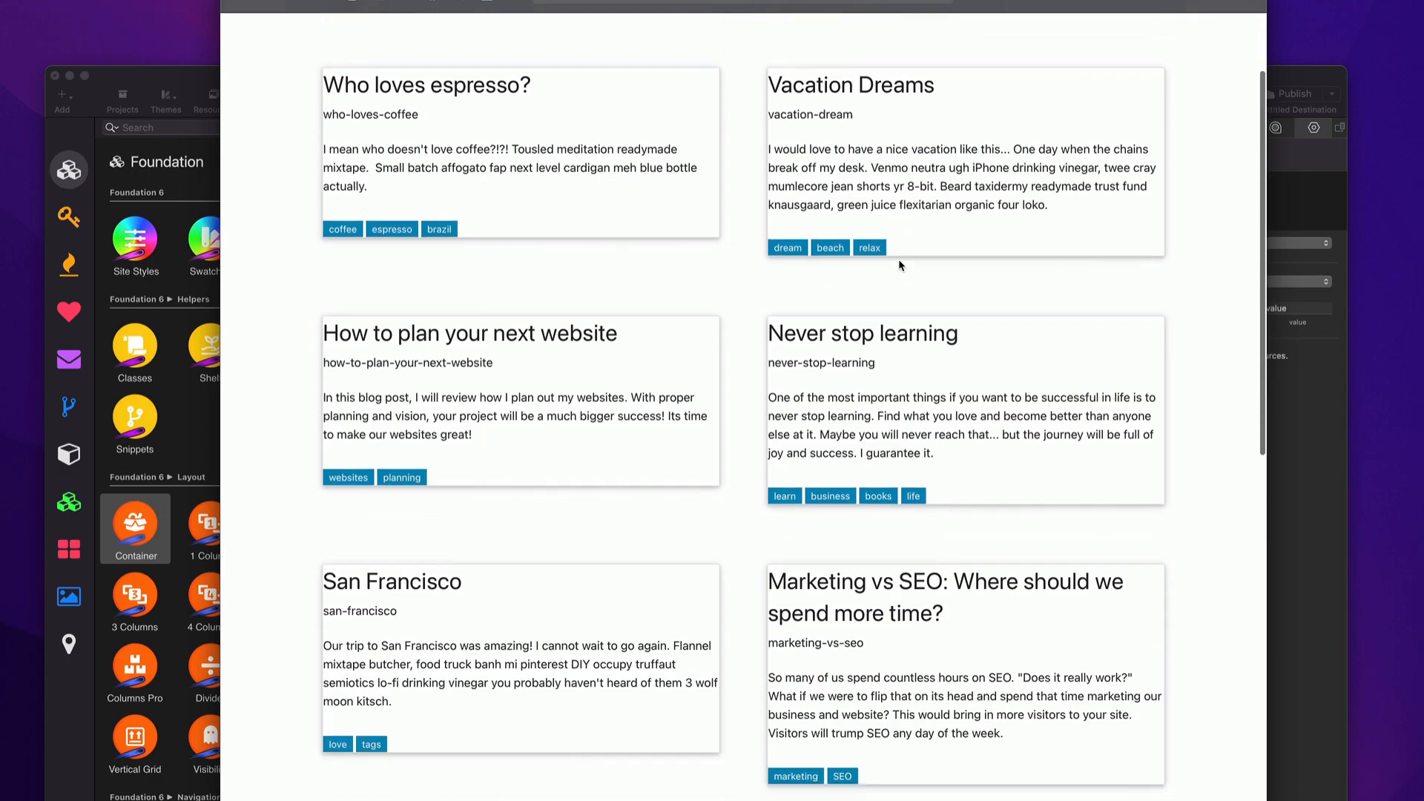
{"action": "scroll", "coordinate": [901, 265], "scroll_direction": "down", "scroll_amount": 1}
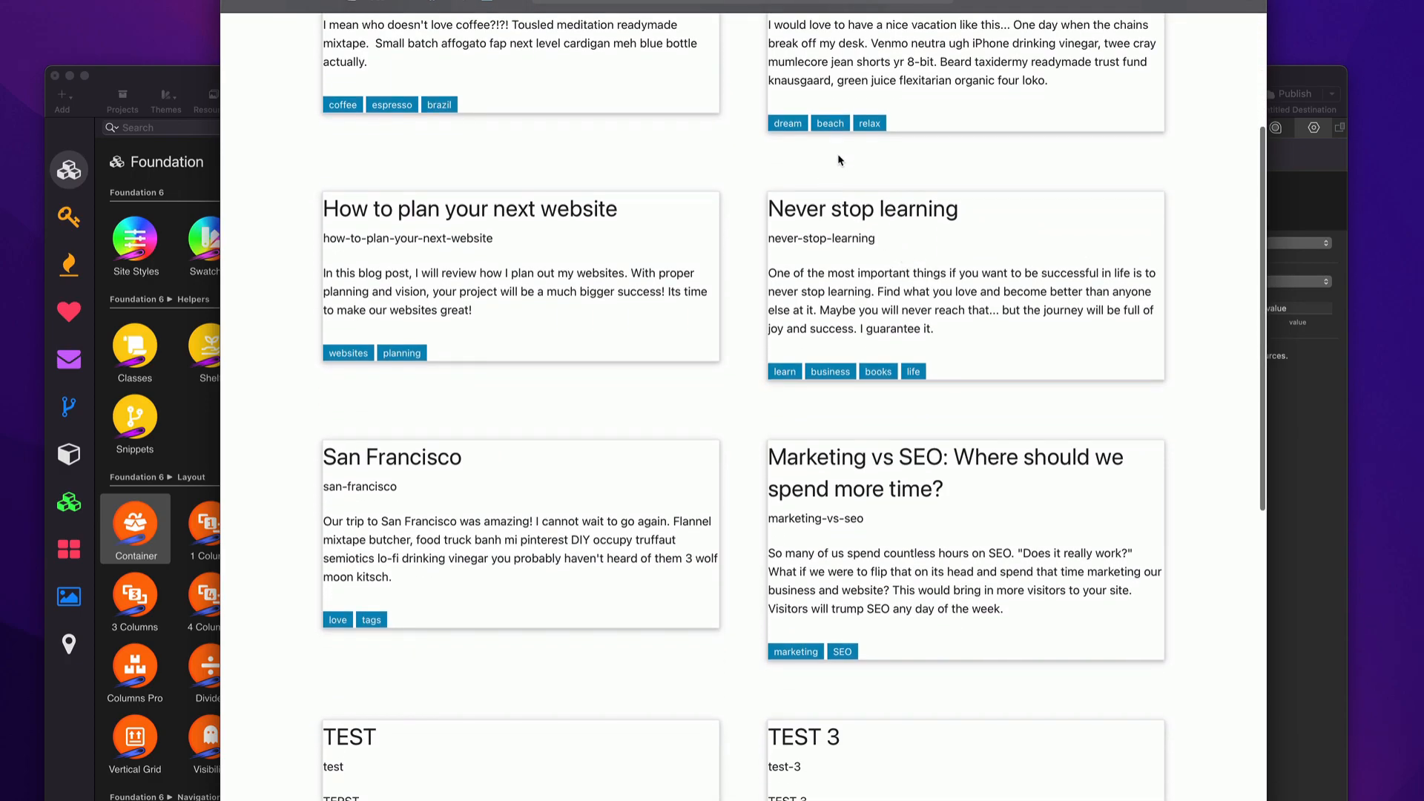
{"action": "scroll", "coordinate": [769, 184], "scroll_direction": "down", "scroll_amount": 8}
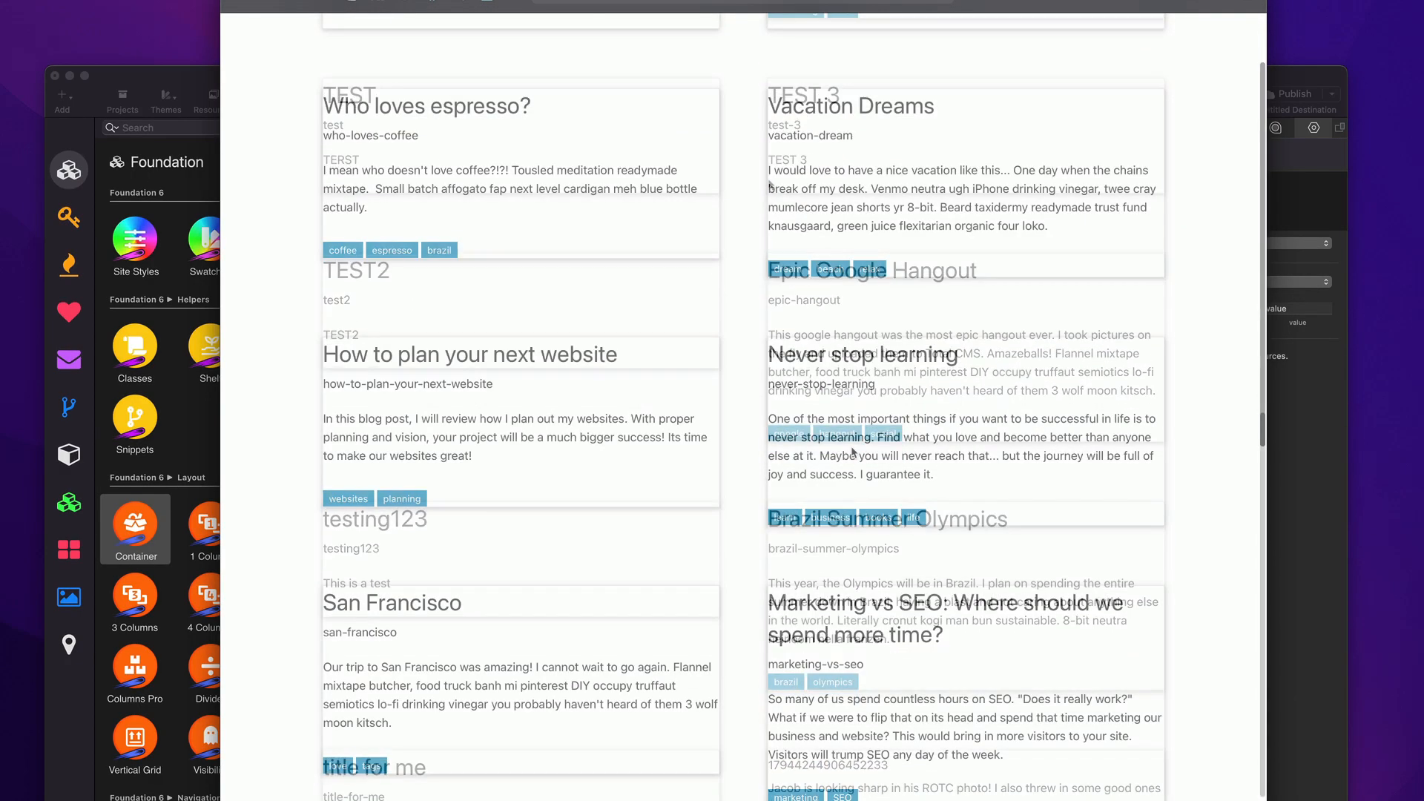
{"action": "scroll", "coordinate": [525, 278], "scroll_direction": "up", "scroll_amount": 3}
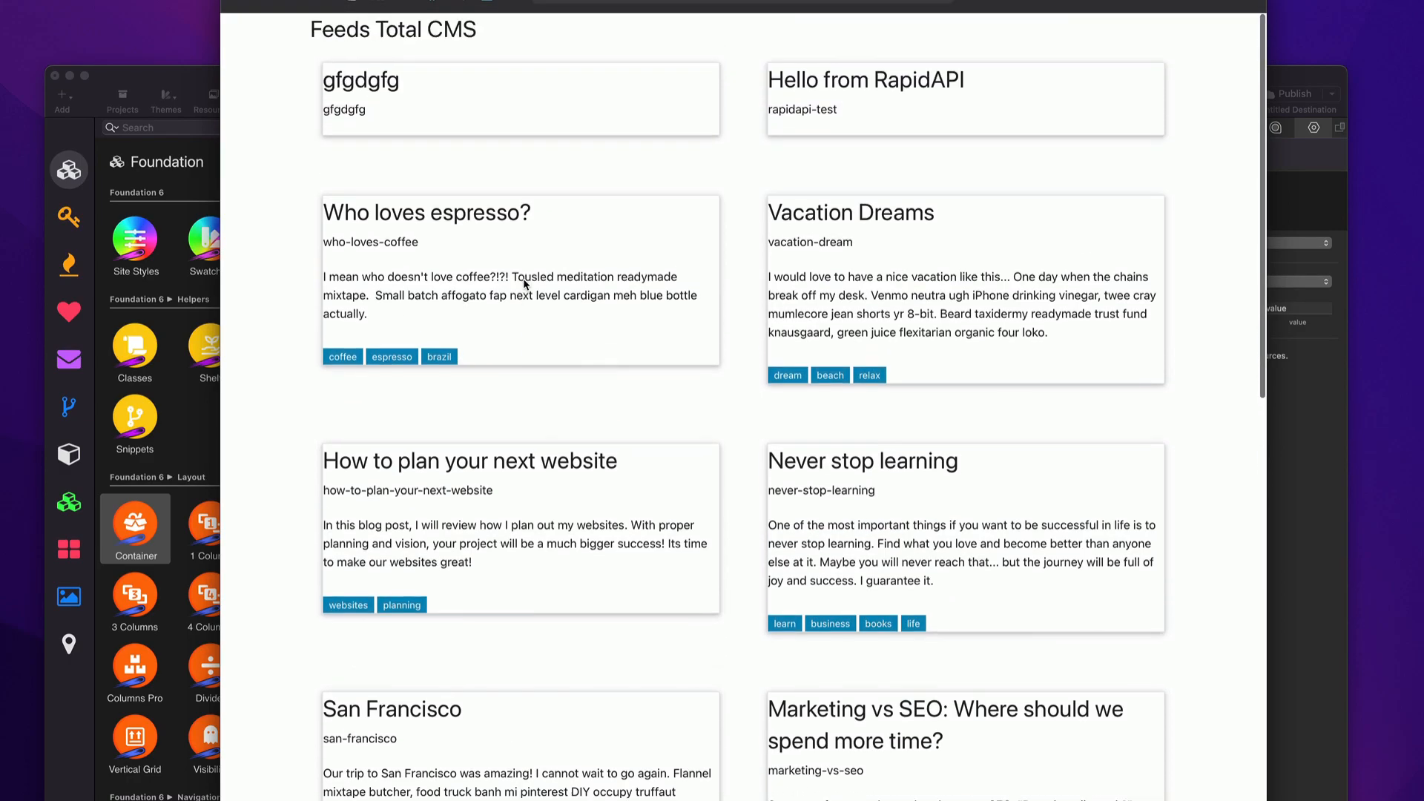
- In the Feeds project, set the static filter's key to tags and value to brazil, and reload the browser preview to check it
{"action": "left_click", "coordinate": [203, 70]}
{"action": "left_click", "coordinate": [1215, 309]}
{"action": "type", "text": "s"}
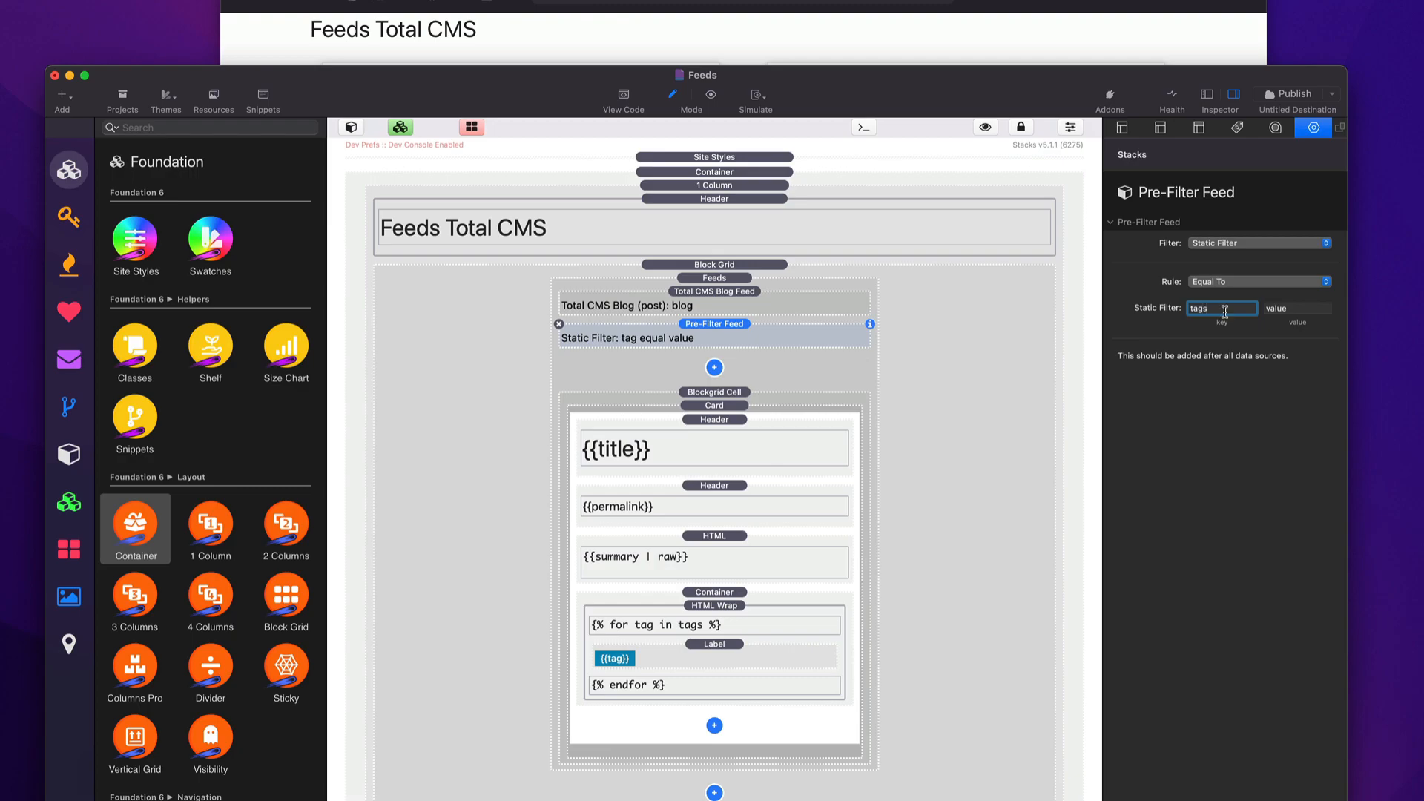
{"action": "key", "text": "Tab"}
{"action": "type", "text": "b"}
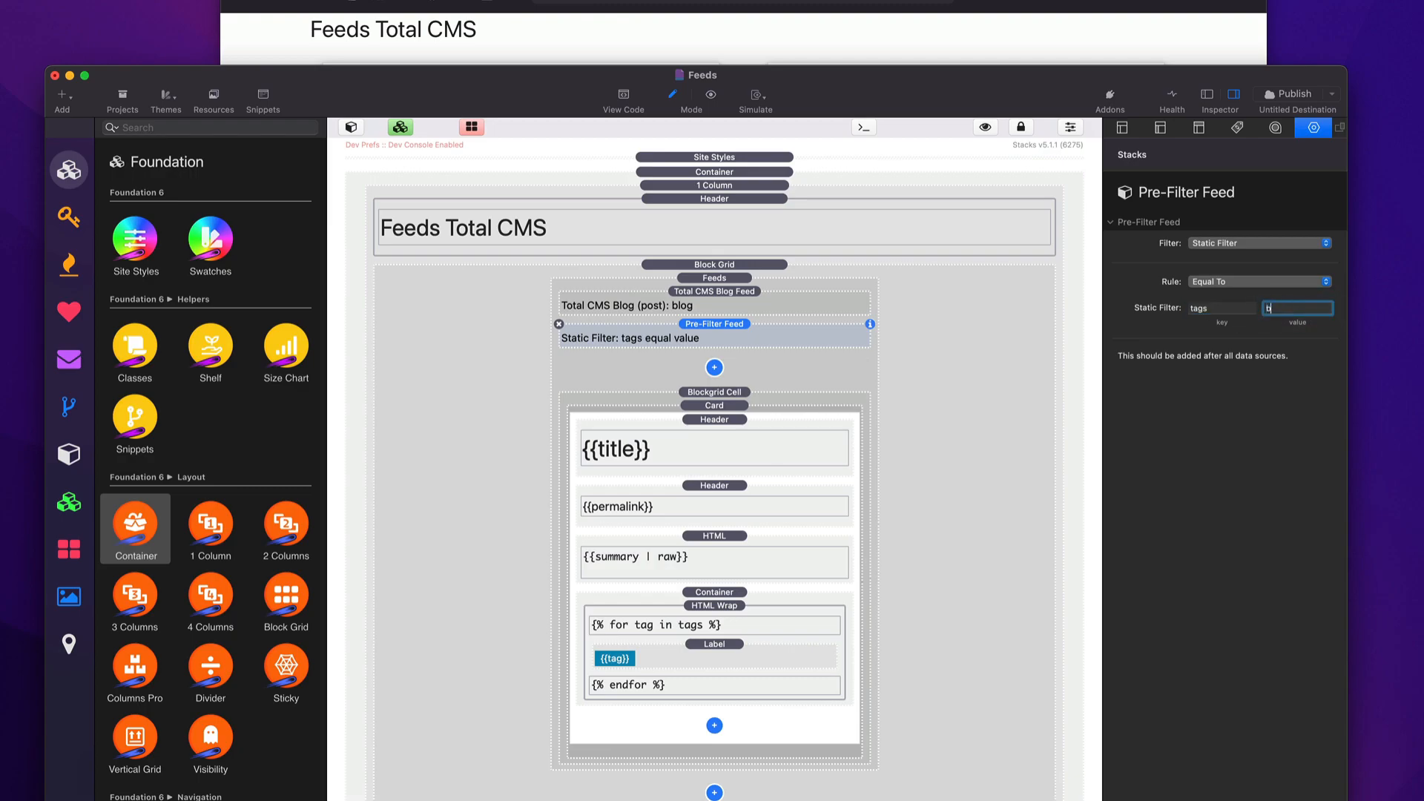
{"action": "type", "text": "razil"}
{"action": "key", "text": "Return"}
{"action": "key", "text": "super+Tab"}
{"action": "key", "text": "super+r"}
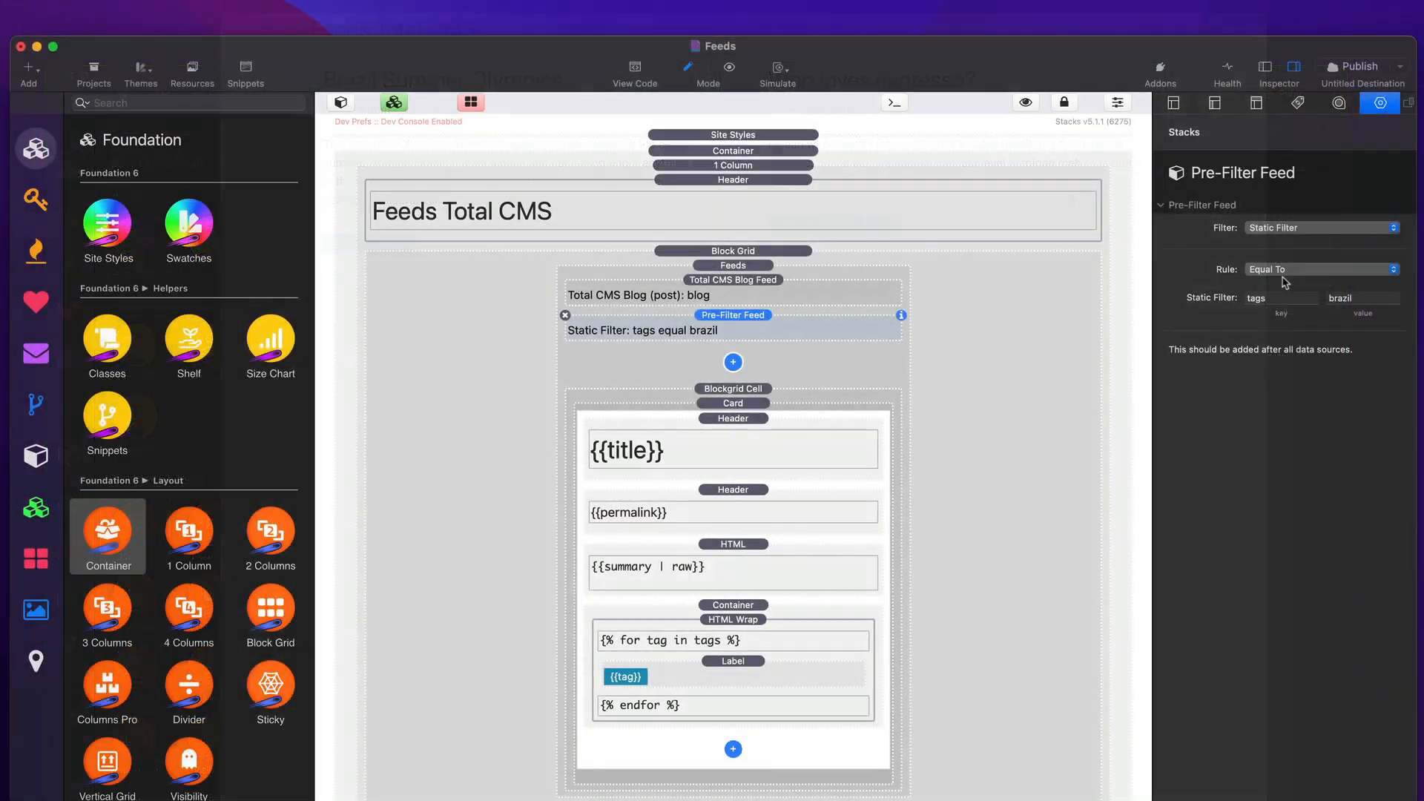
- Back in the Feeds project, review the comparison rules available for the Pre-Filter Feed, keeping Equal To selected
{"action": "left_click", "coordinate": [1308, 270]}
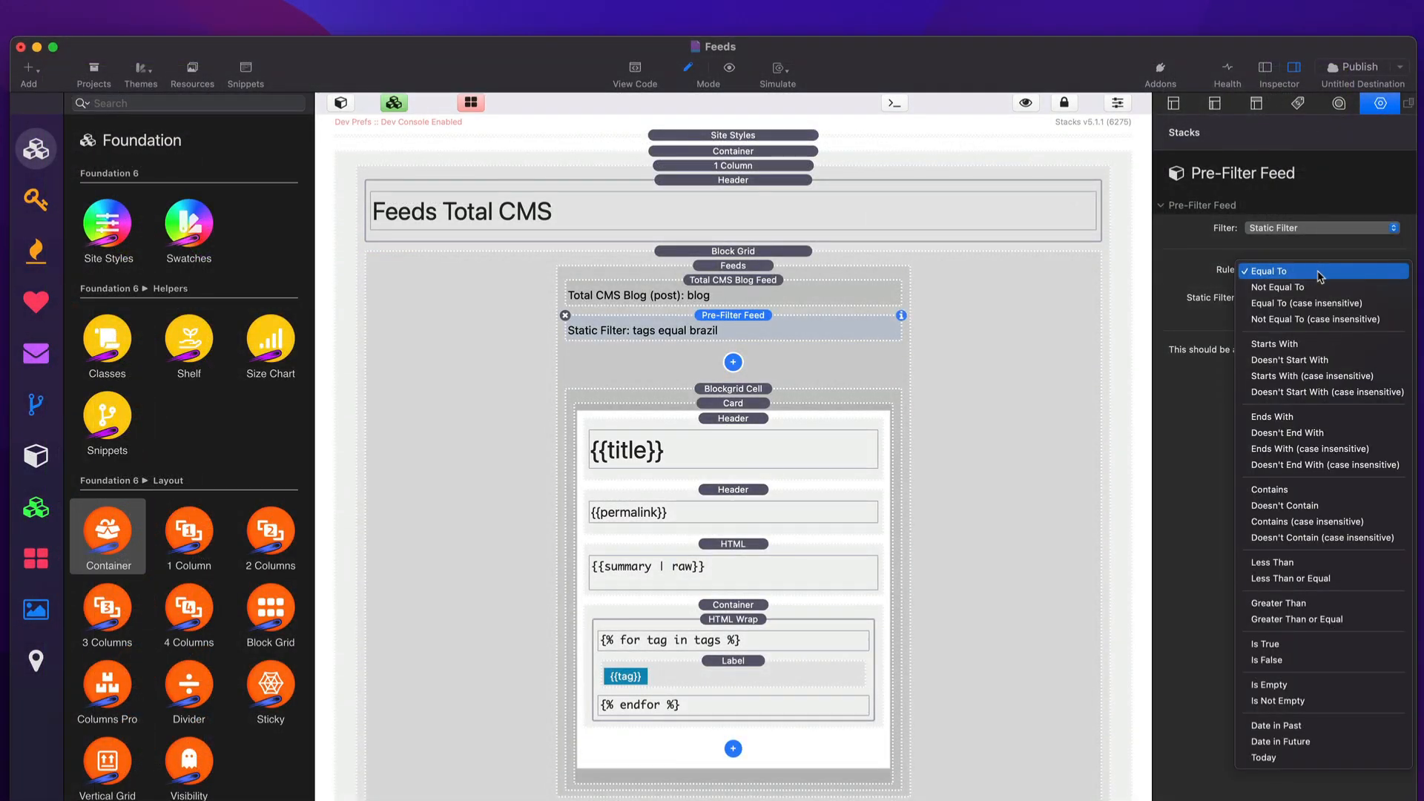
{"action": "left_click", "coordinate": [1309, 276]}
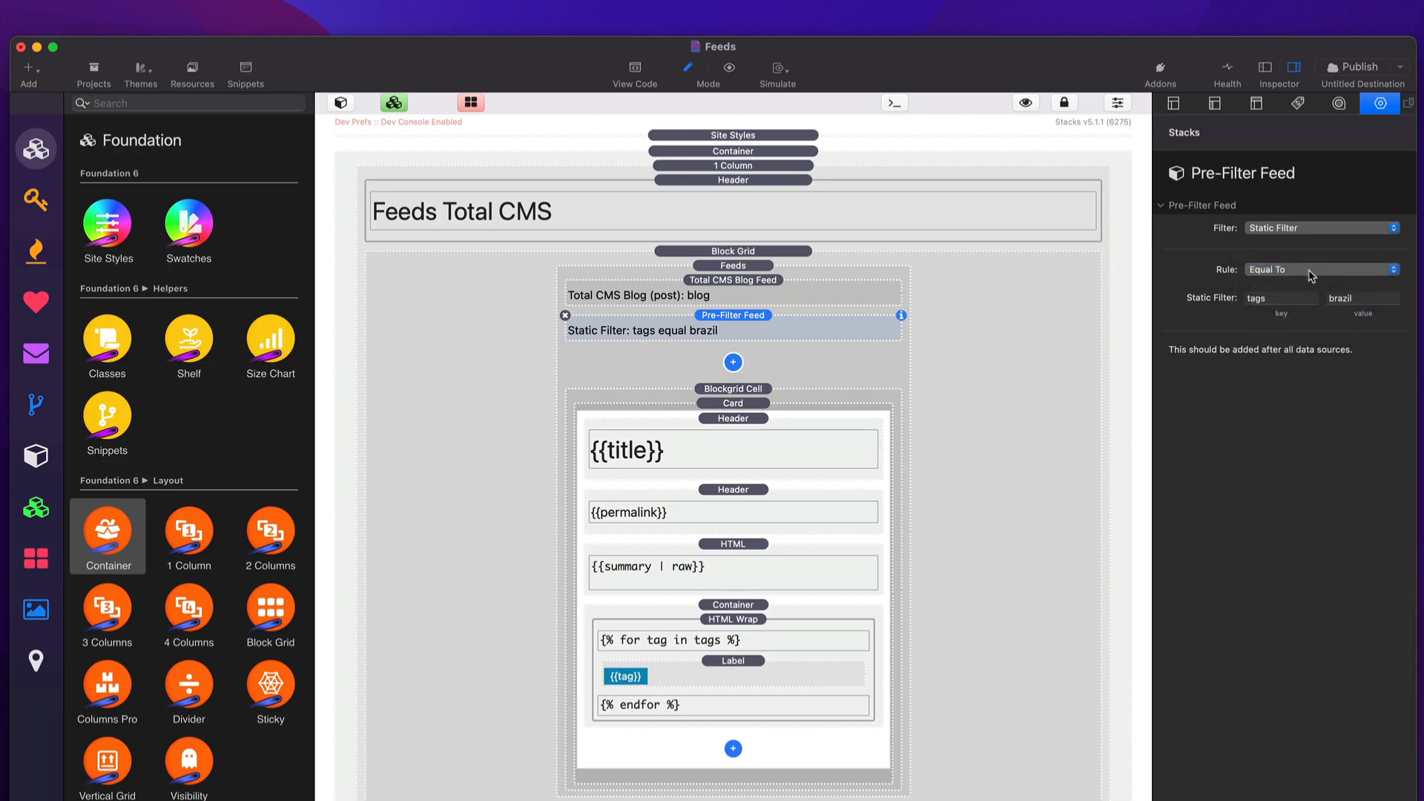
{"action": "left_click", "coordinate": [1286, 298]}
{"action": "left_click", "coordinate": [1376, 295]}
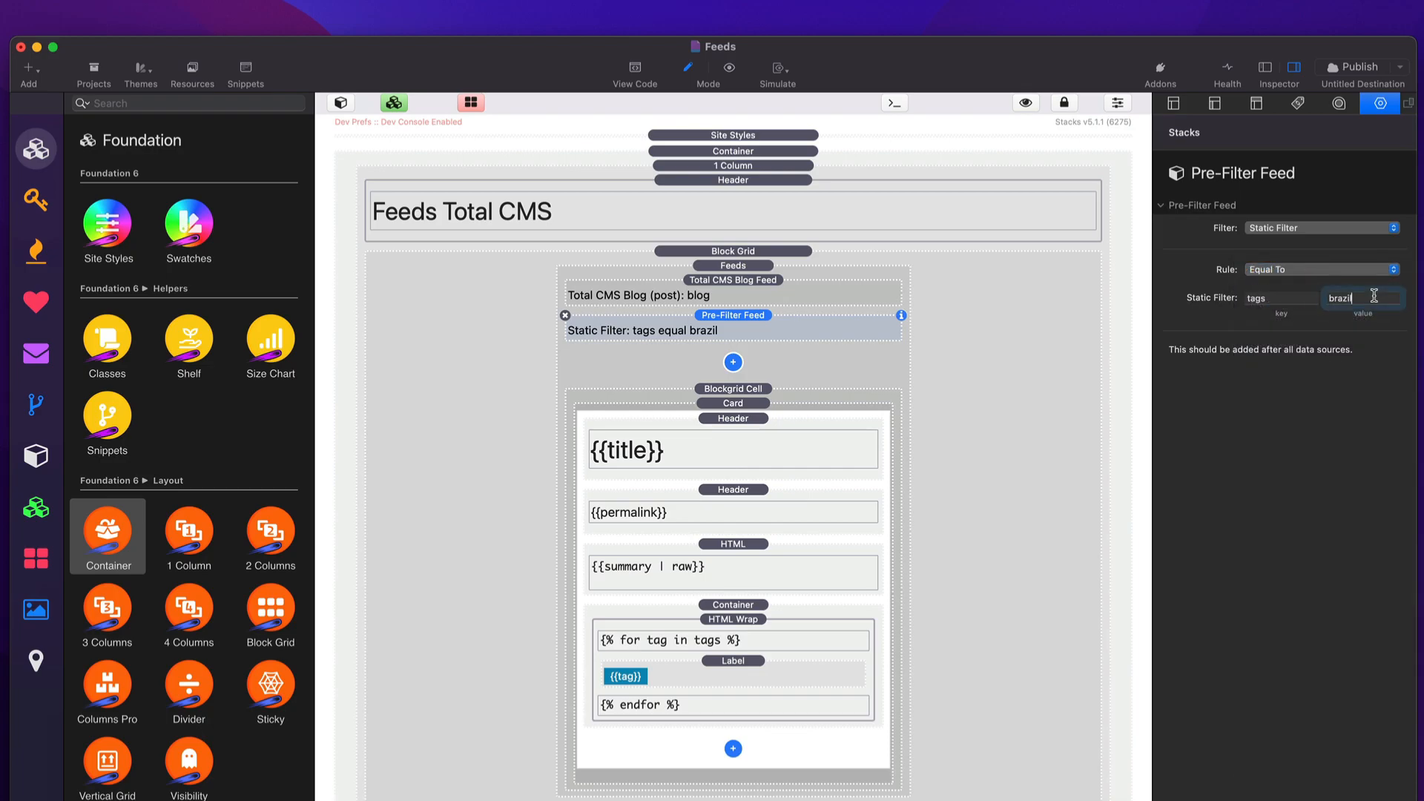
{"action": "left_click", "coordinate": [1319, 272]}
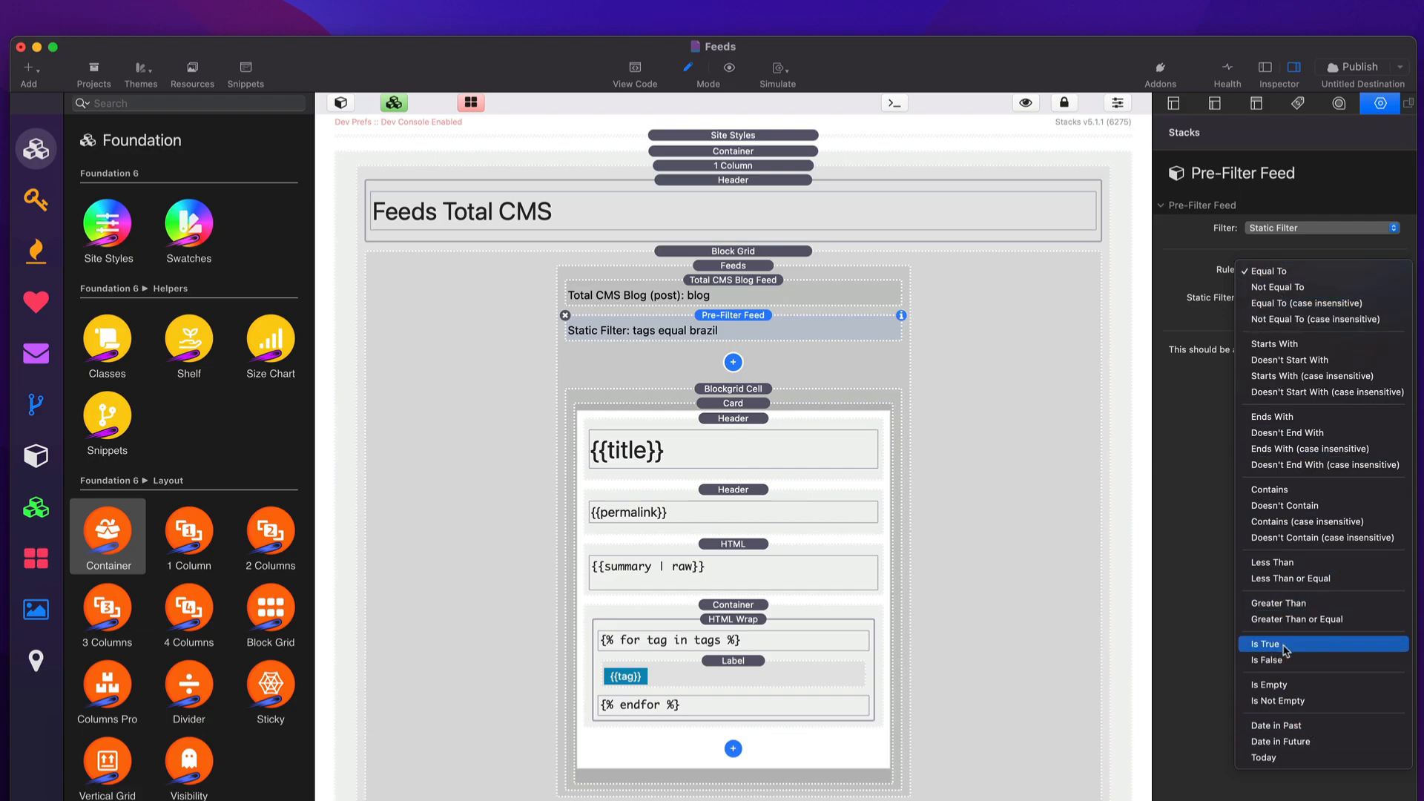
{"action": "left_click", "coordinate": [1276, 275]}
- Try the Starts With rule, switch the Pre-Filter Feed's rule to Contains and reload the browser preview to check the filtered posts
{"action": "left_click", "coordinate": [1280, 273]}
{"action": "left_click", "coordinate": [1298, 346]}
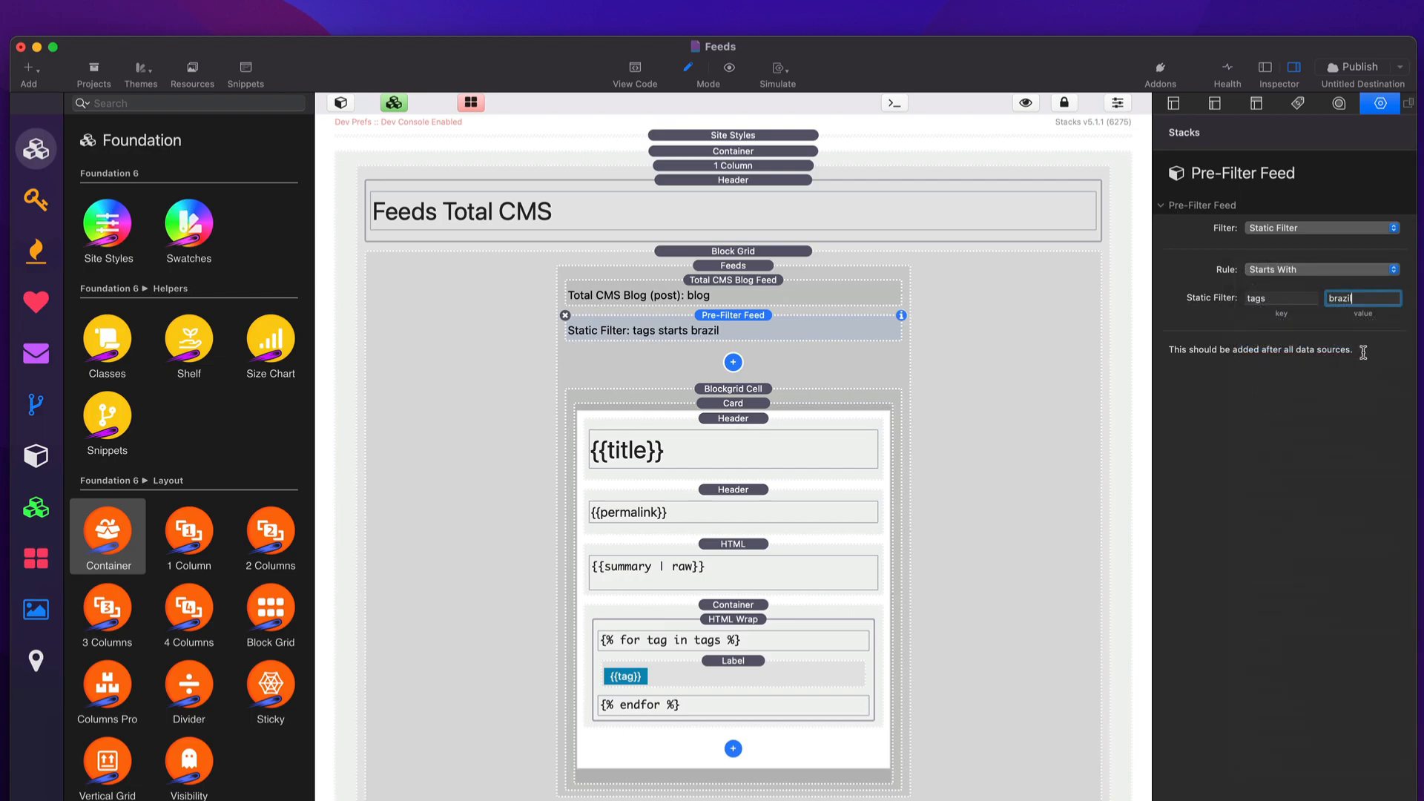
{"action": "left_click", "coordinate": [1304, 272]}
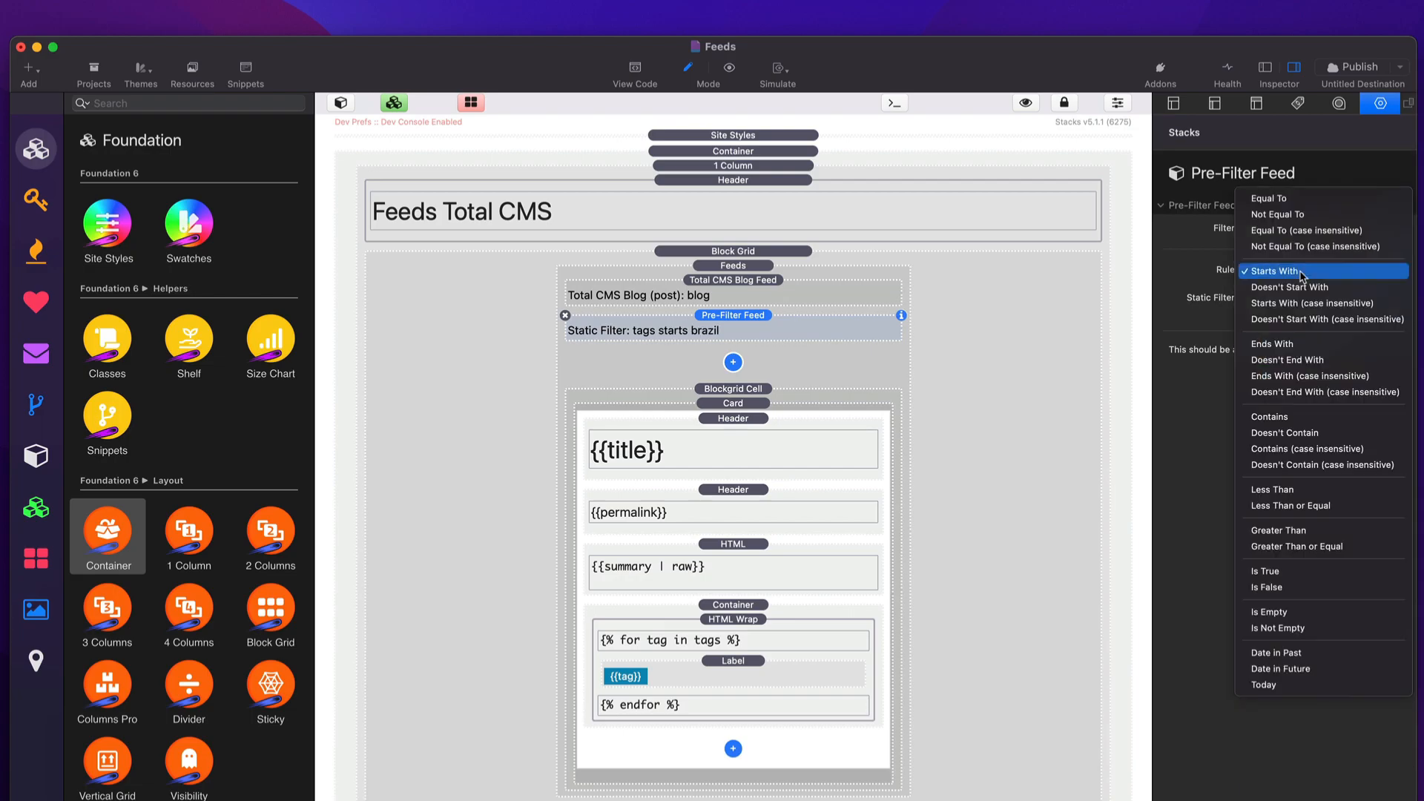
{"action": "left_click", "coordinate": [1283, 419]}
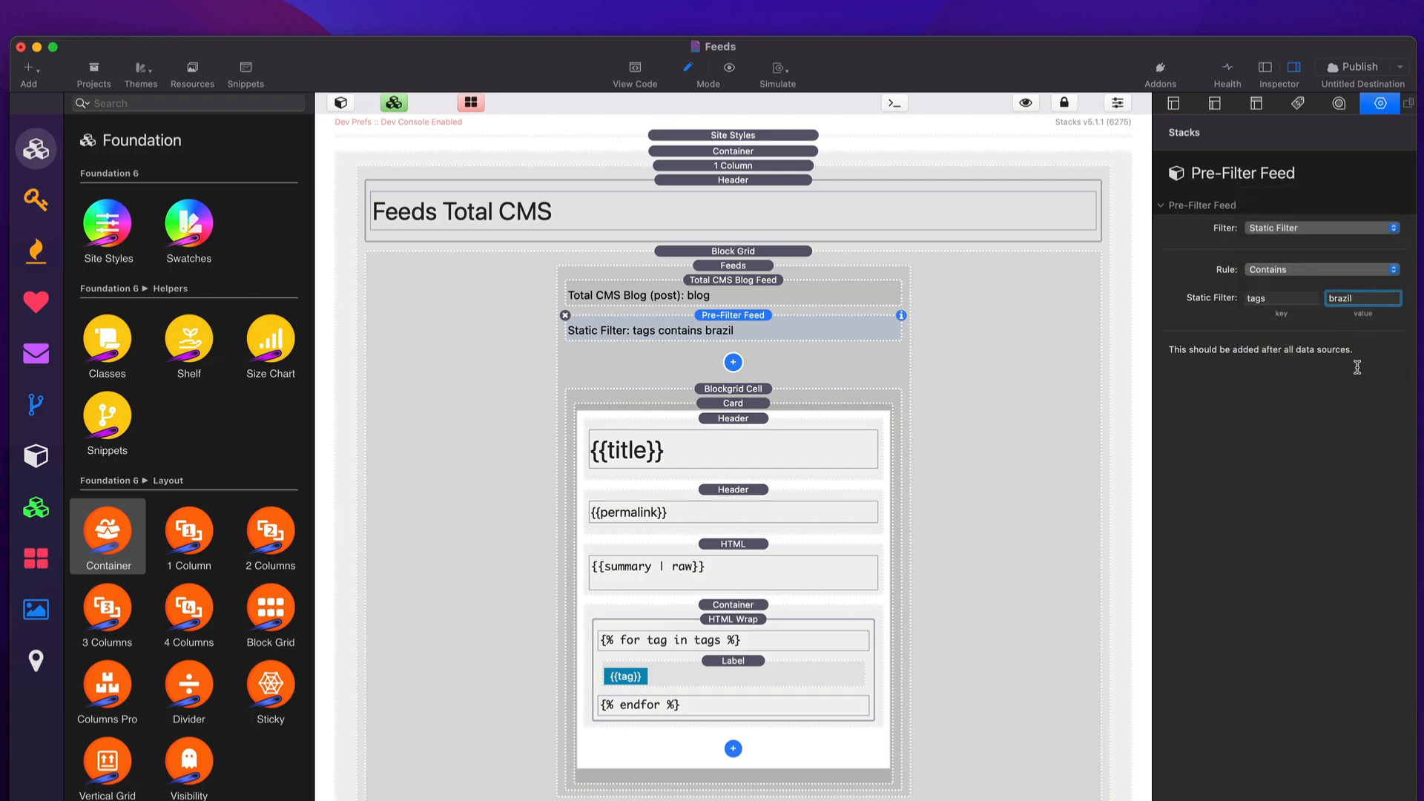
{"action": "key", "text": "super+Tab"}
{"action": "key", "text": "super+r"}
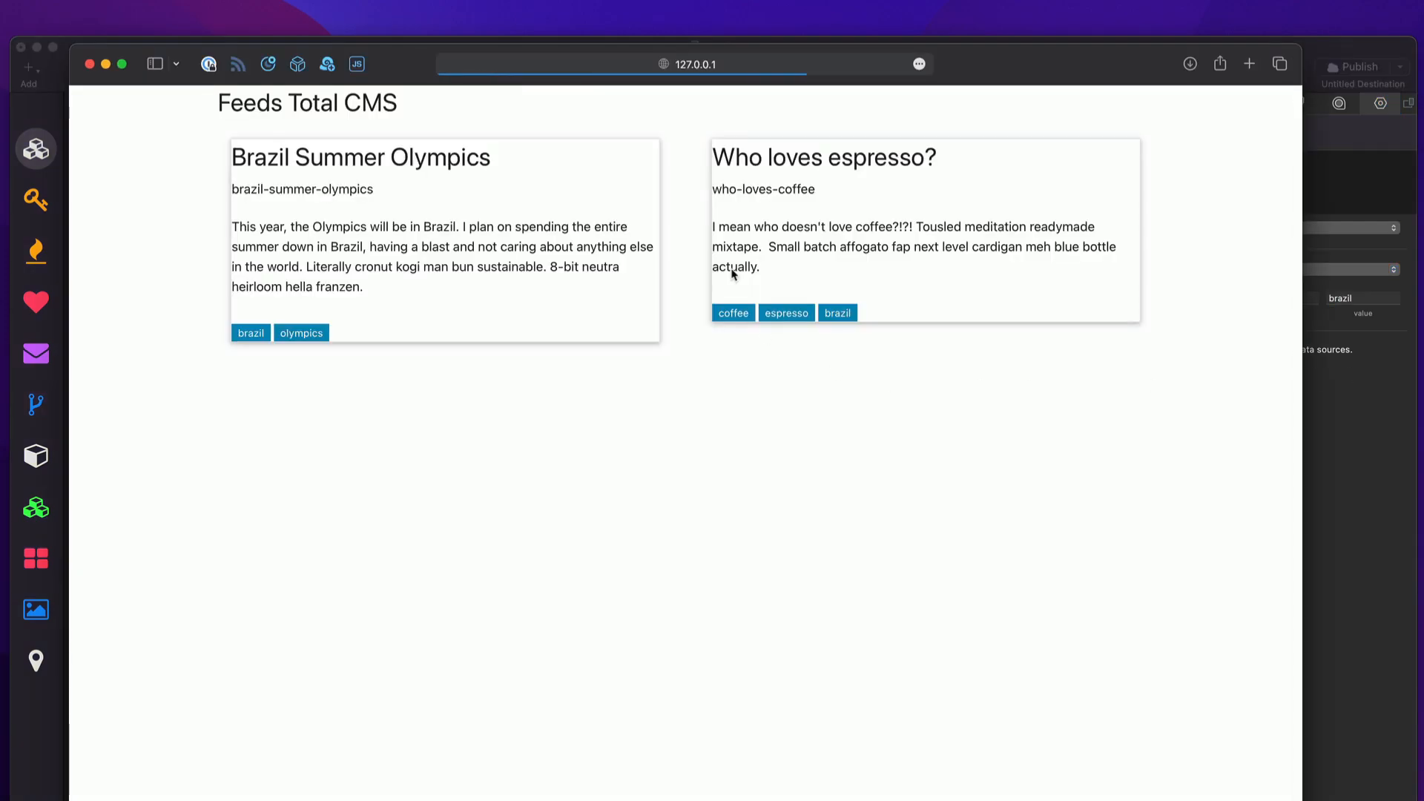
- Return to the Feeds project, set the static filter's value to bra and reload the browser preview to check the matching posts
{"action": "left_click", "coordinate": [1364, 408]}
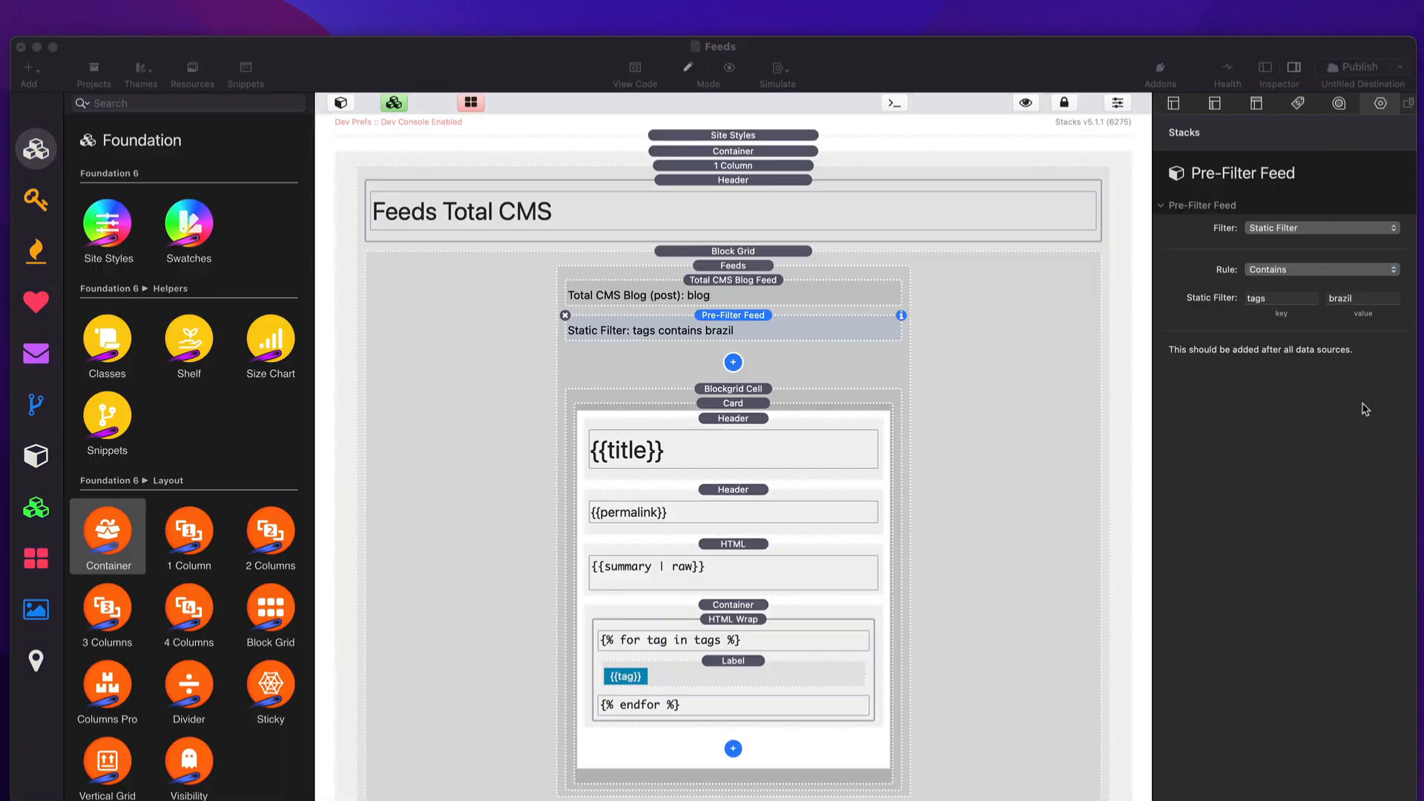
{"action": "left_click", "coordinate": [1368, 298]}
{"action": "key", "text": "BackSpace"}
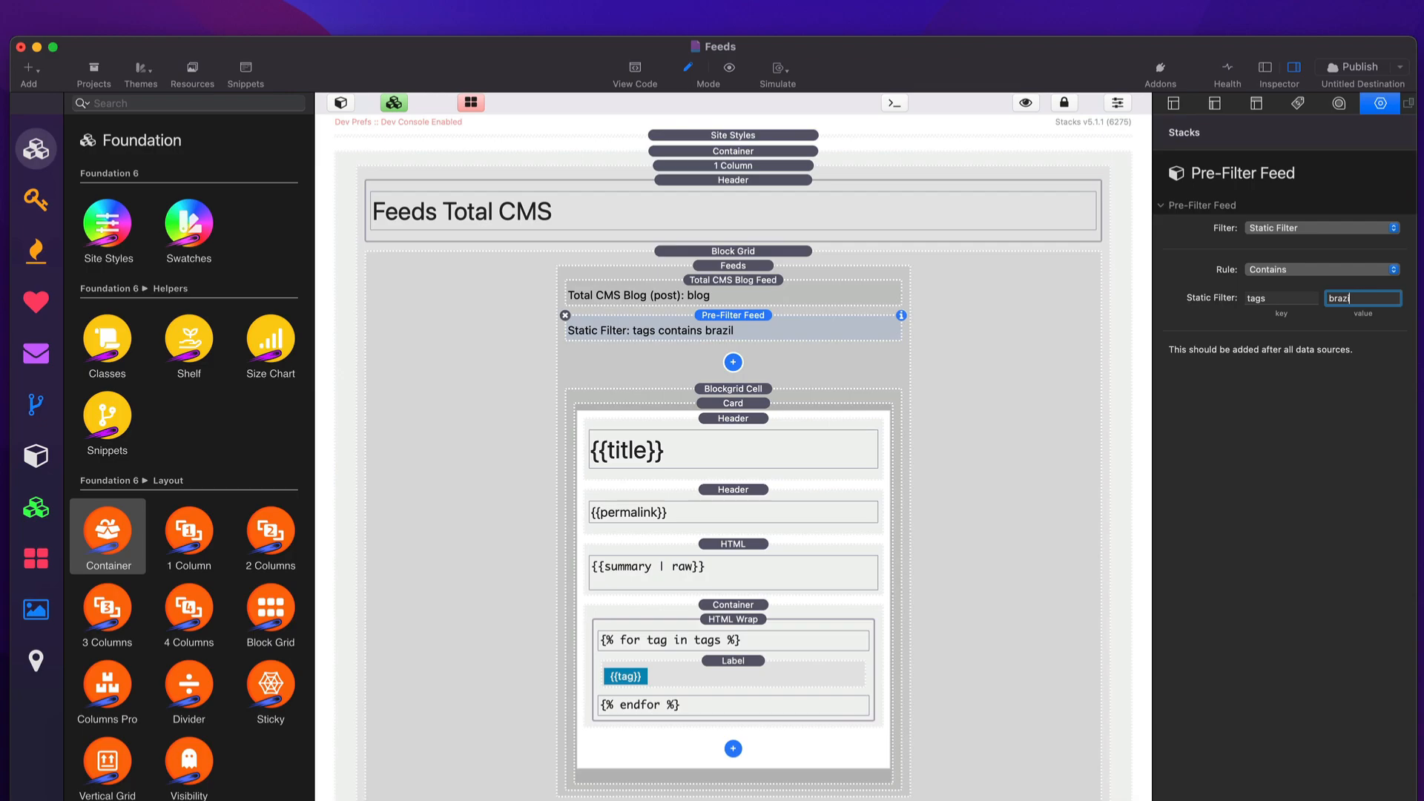
{"action": "key", "text": "Return"}
{"action": "key", "text": "super+Tab"}
{"action": "key", "text": "super+r"}
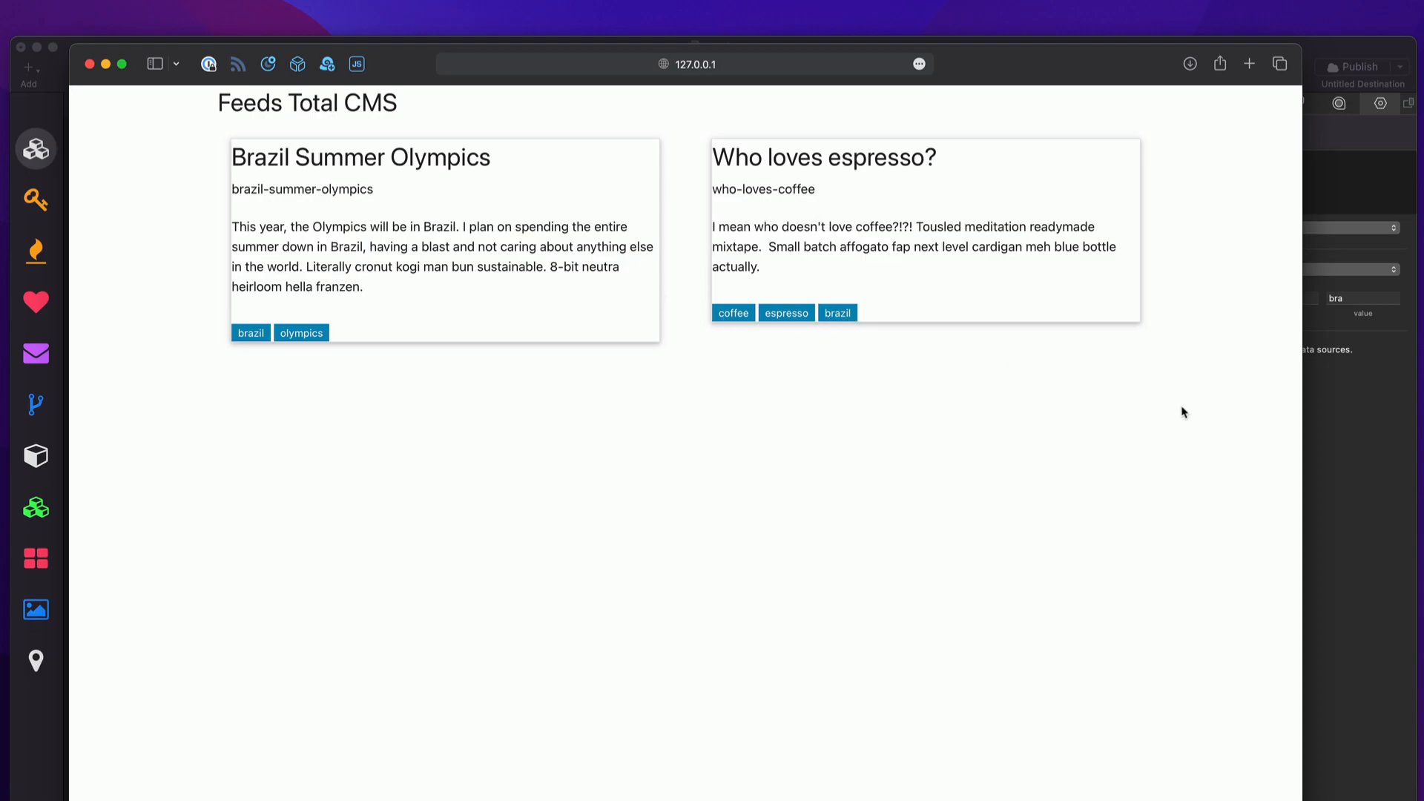
- Return to the Feeds project, set the Pre-Filter Feed's rule to Equal To and reload the browser preview to check the result
{"action": "left_click", "coordinate": [1331, 449]}
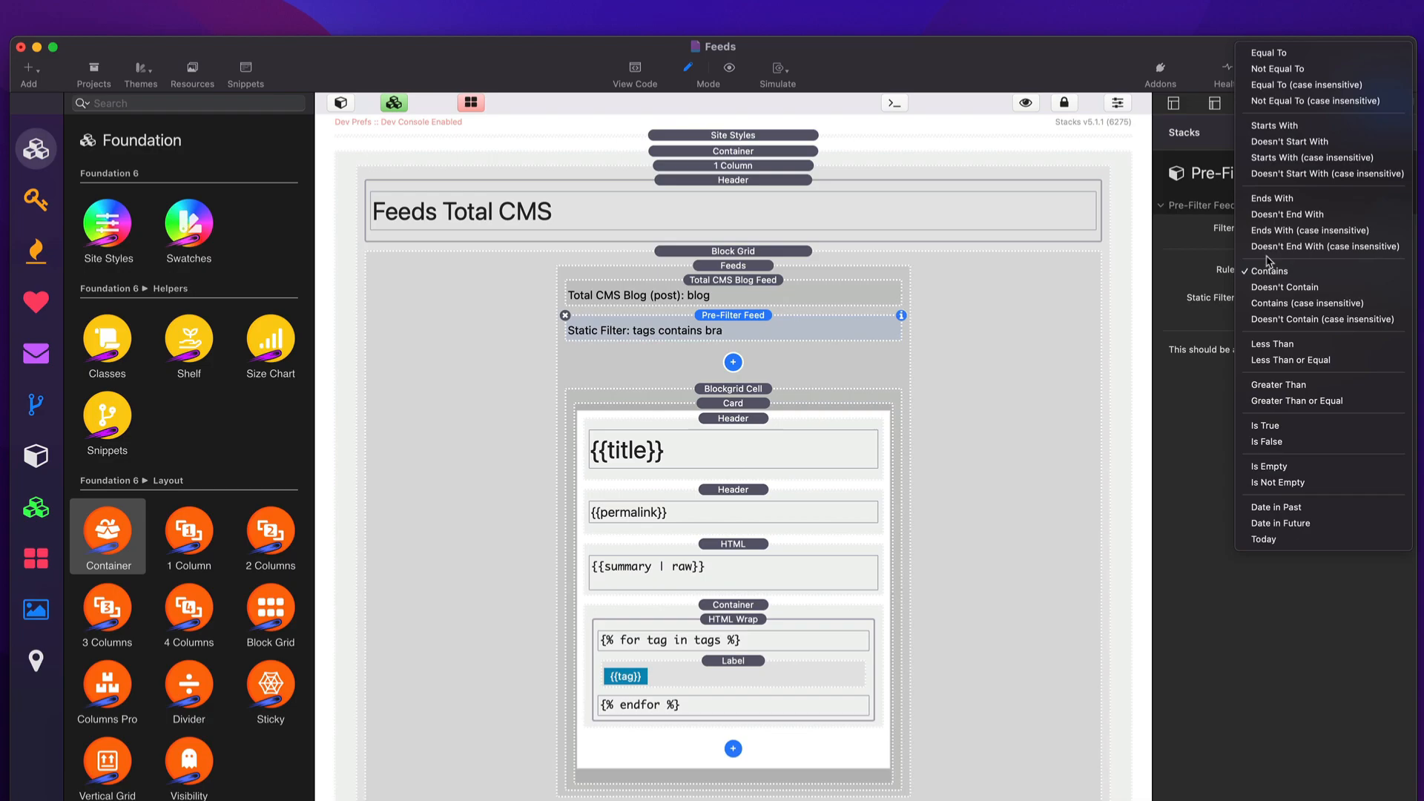
{"action": "left_click", "coordinate": [1281, 53]}
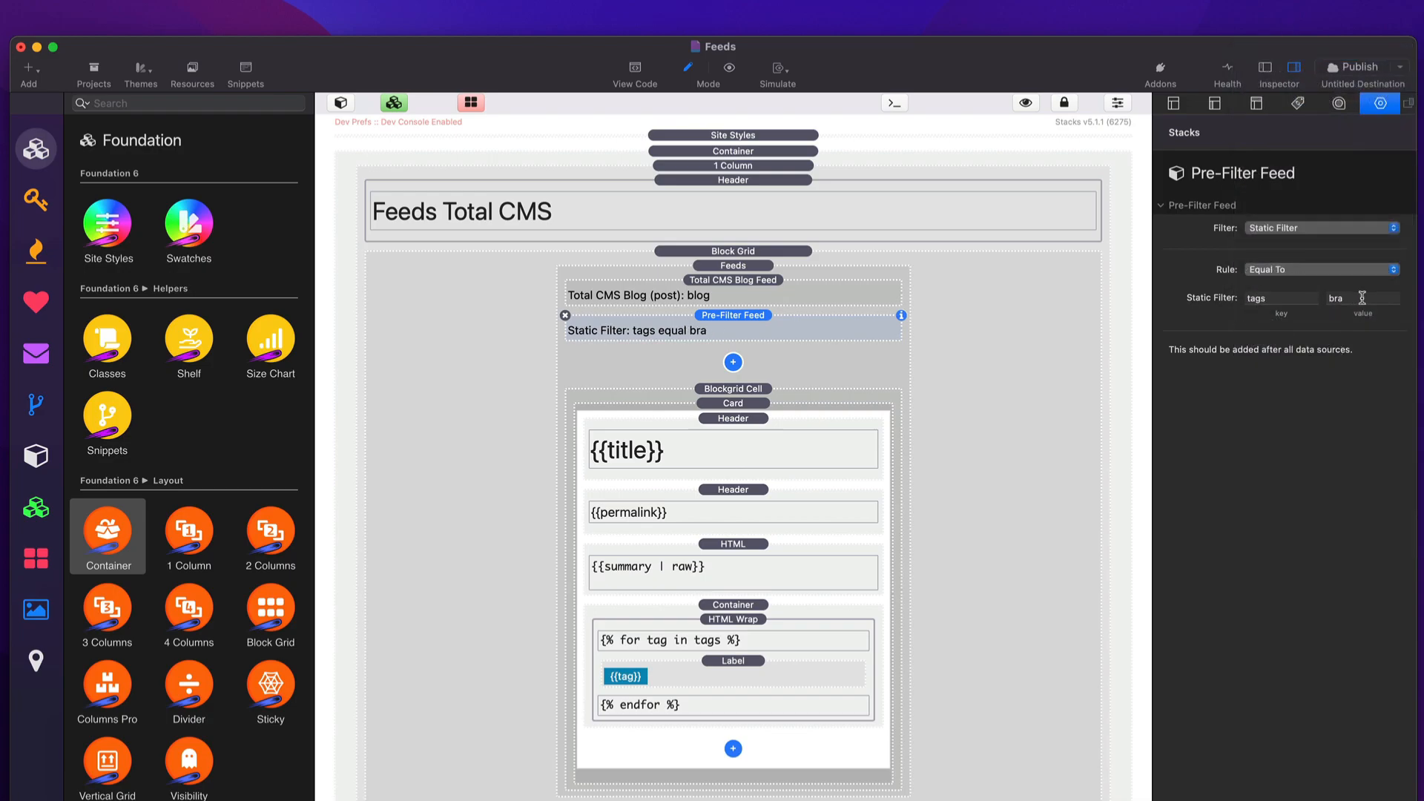
{"action": "key", "text": "super+Tab"}
{"action": "key", "text": "super+r"}
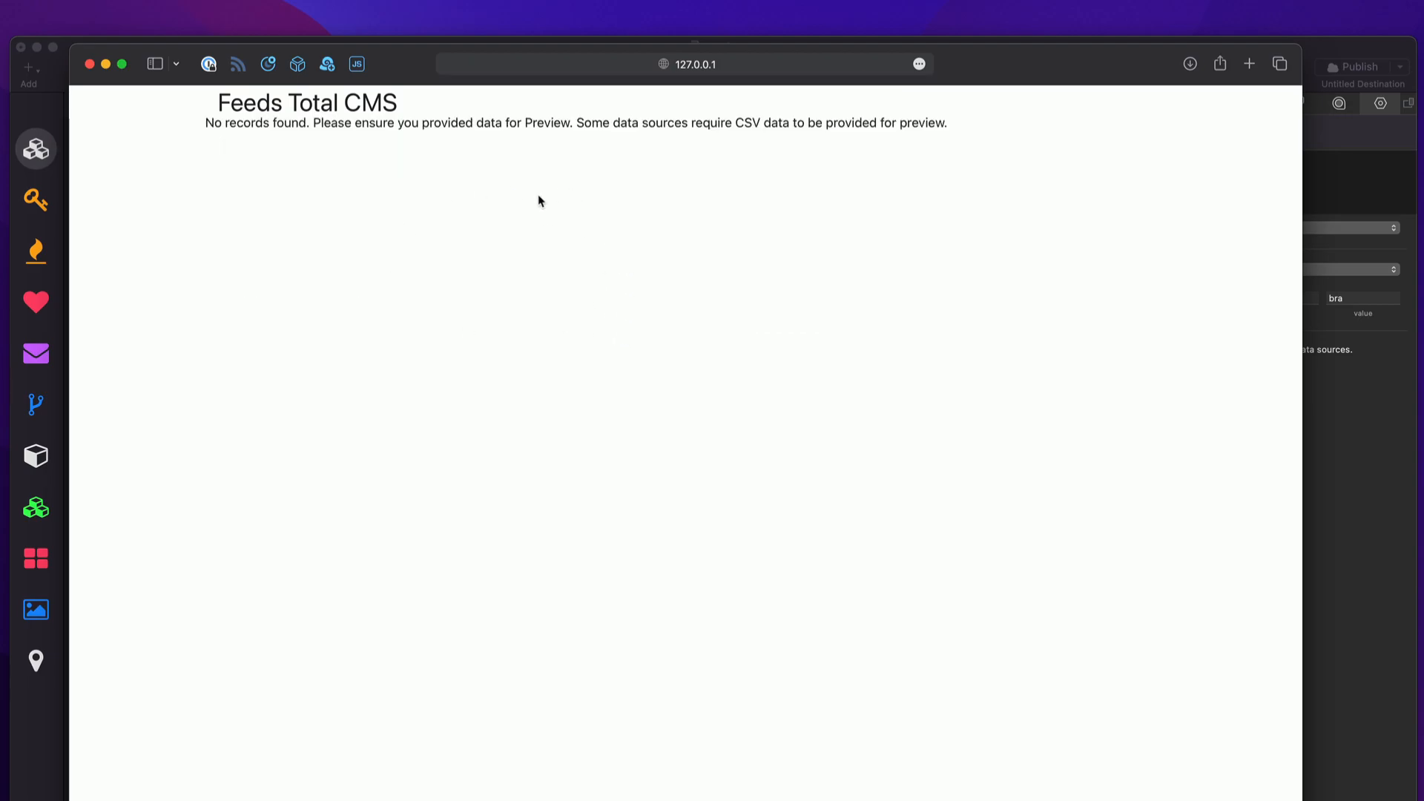
- Return to the Feeds project and review the comparison rules for the Pre-Filter Feed, keeping Equal To selected
{"action": "left_click", "coordinate": [1339, 439]}
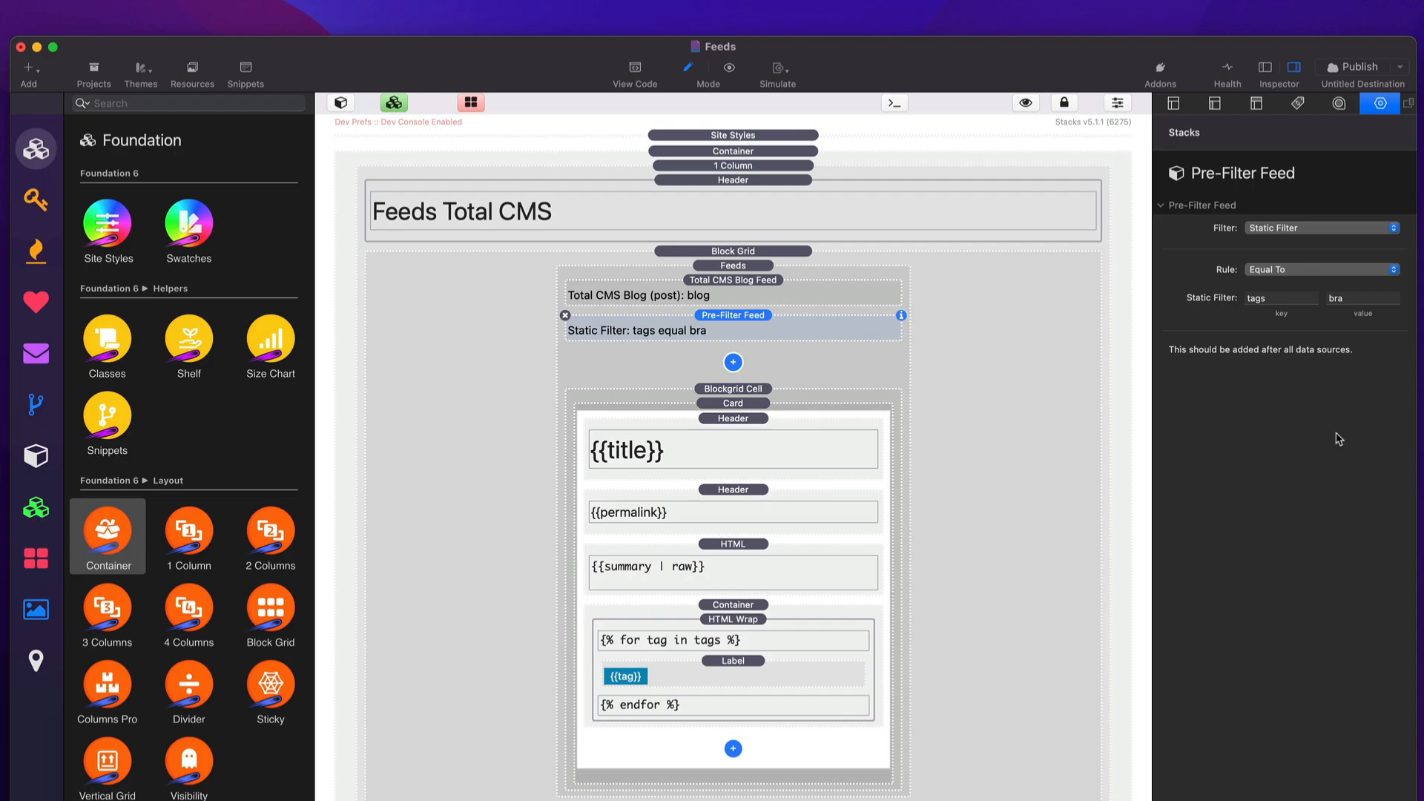
{"action": "left_click", "coordinate": [1297, 272]}
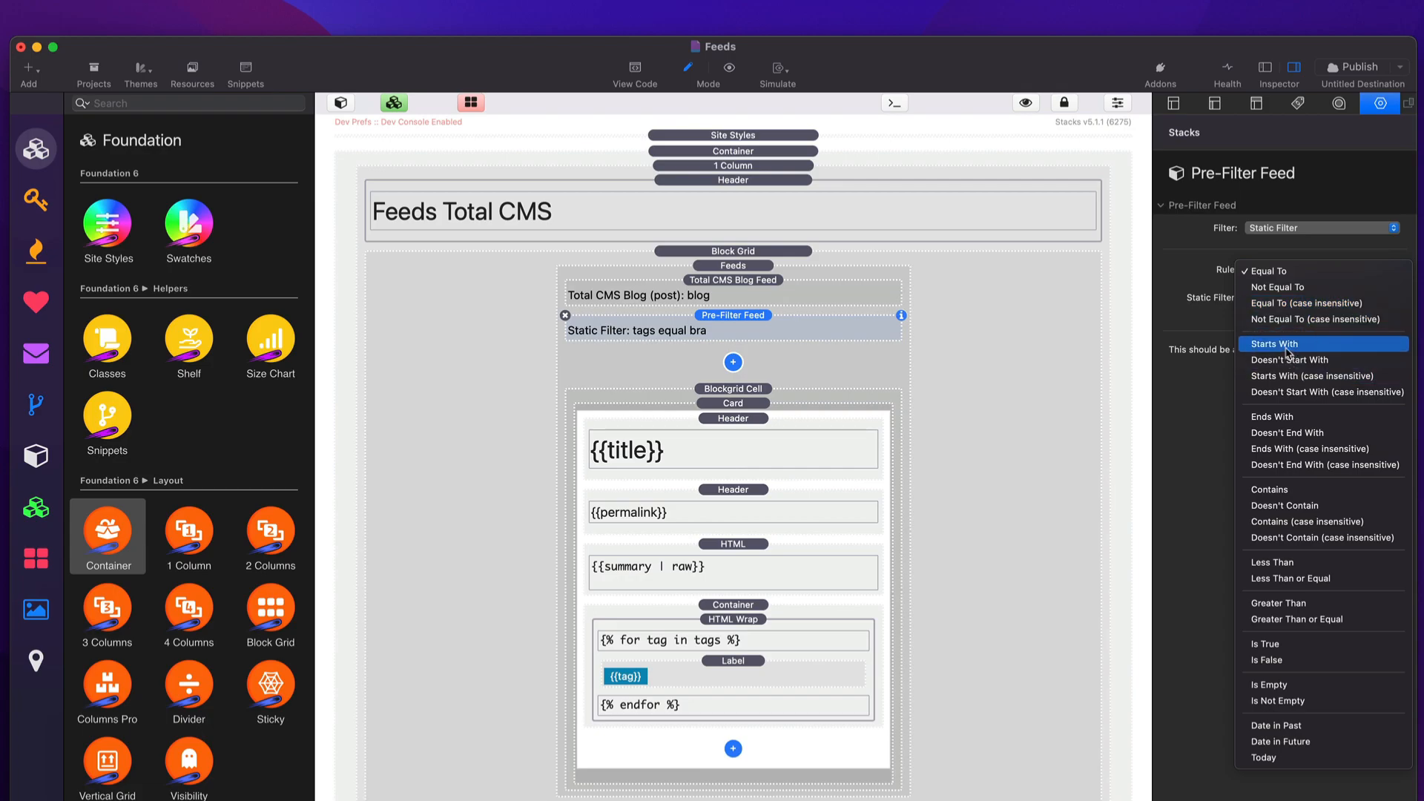
{"action": "left_click", "coordinate": [1199, 400]}
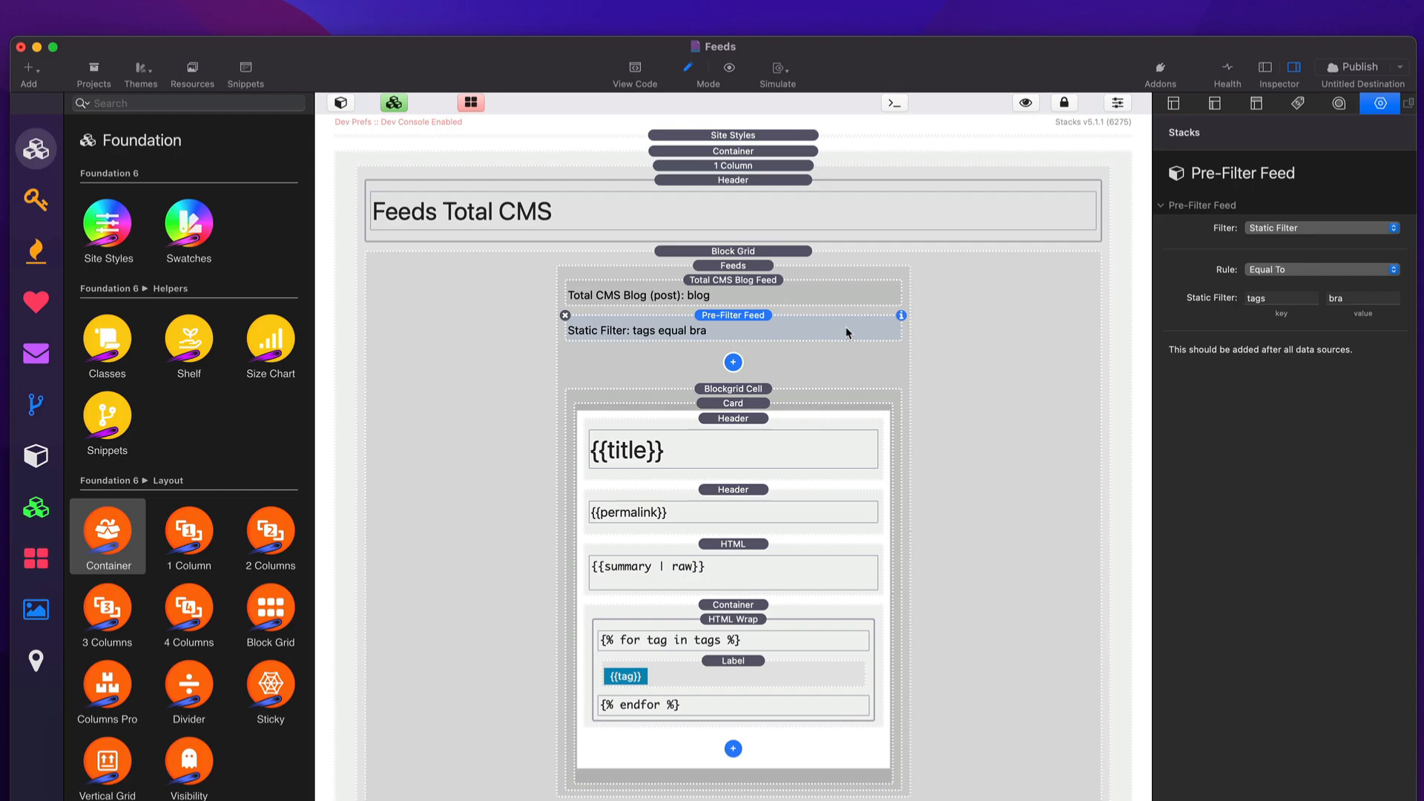
- Switch the Pre-Filter Feed to a Dynamic URL Filter, keeping the Equal To rule, and set its URL key to tags
{"action": "left_click", "coordinate": [1291, 233]}
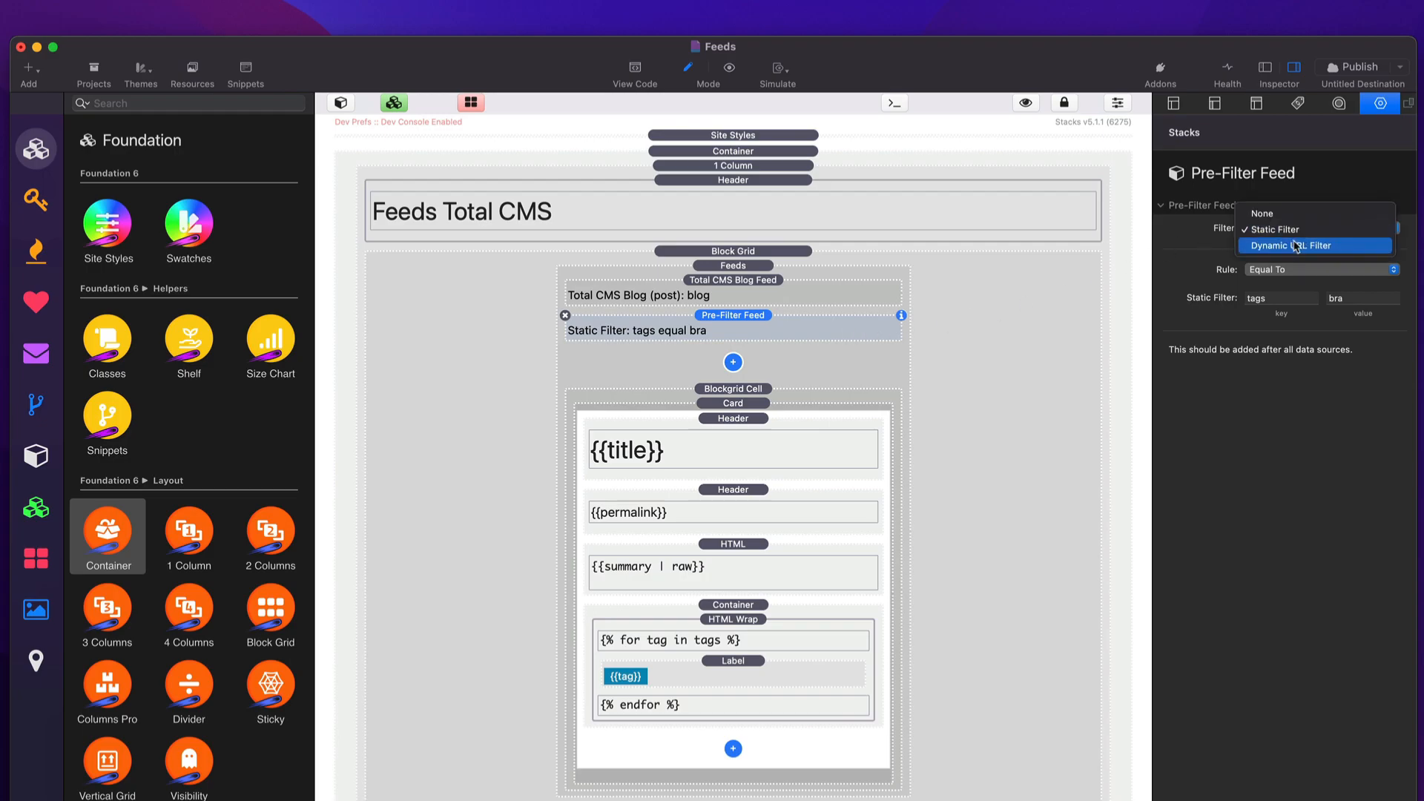
{"action": "left_click", "coordinate": [1299, 246]}
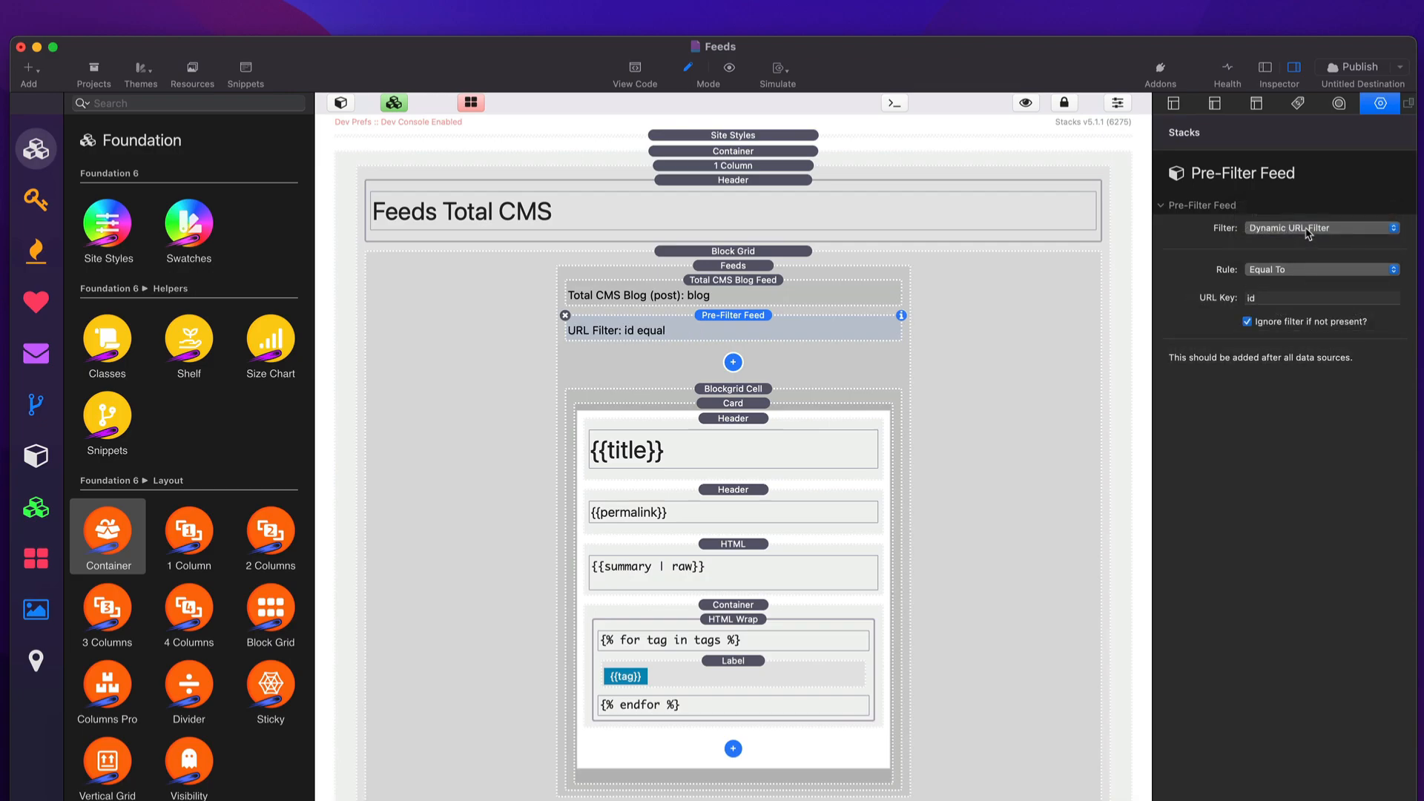
{"action": "left_click", "coordinate": [1283, 270]}
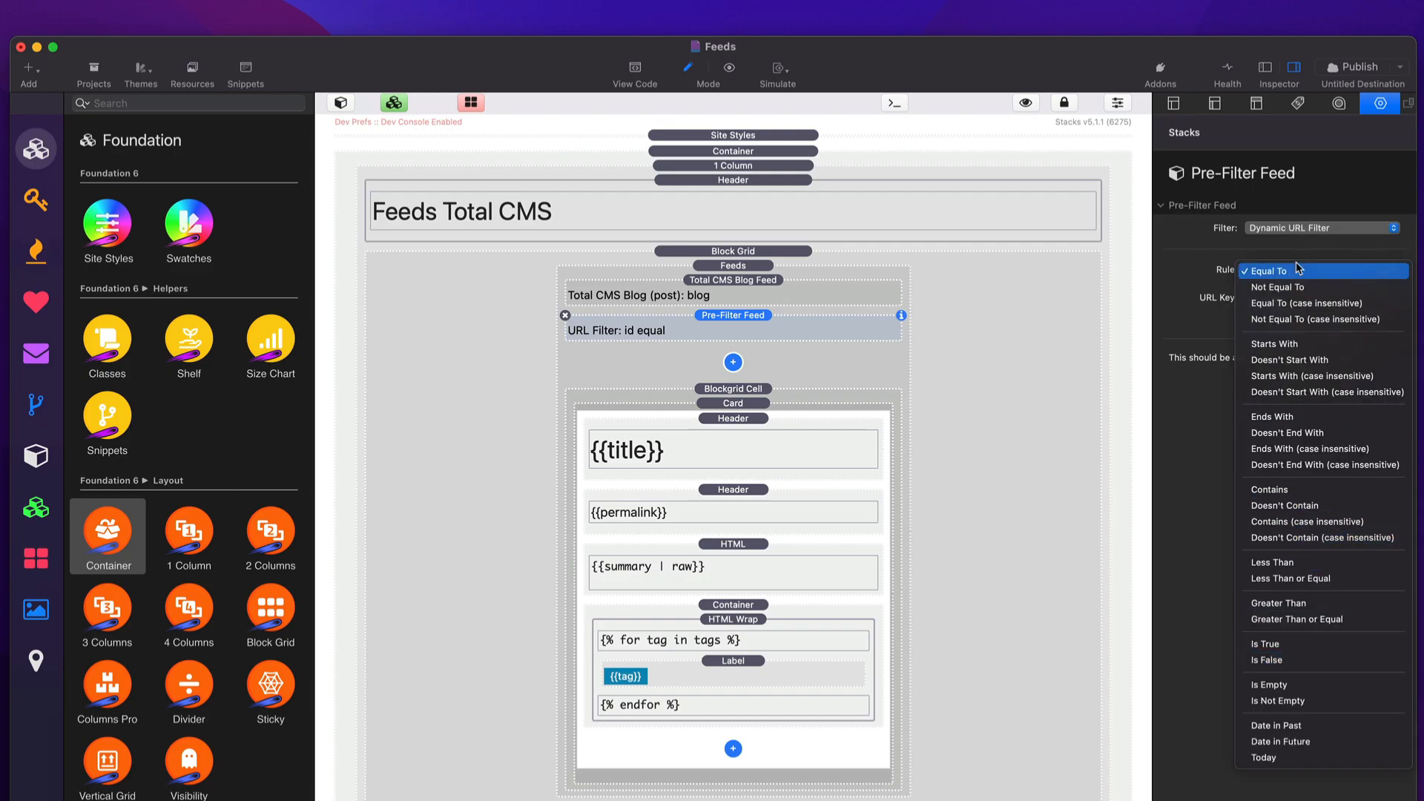
{"action": "left_click", "coordinate": [1291, 271]}
{"action": "left_click", "coordinate": [1290, 298]}
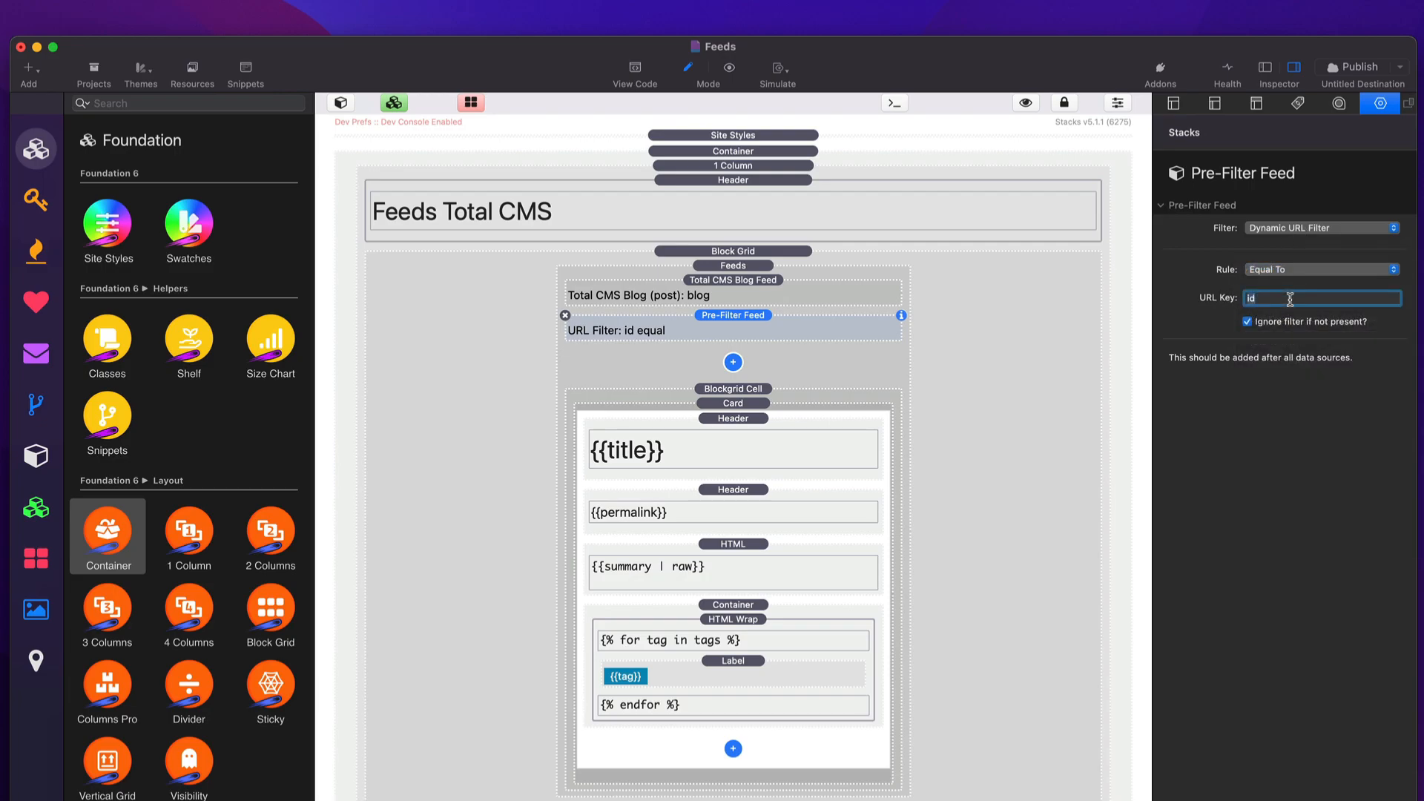
{"action": "type", "text": "tags"}
{"action": "key", "text": "Return"}
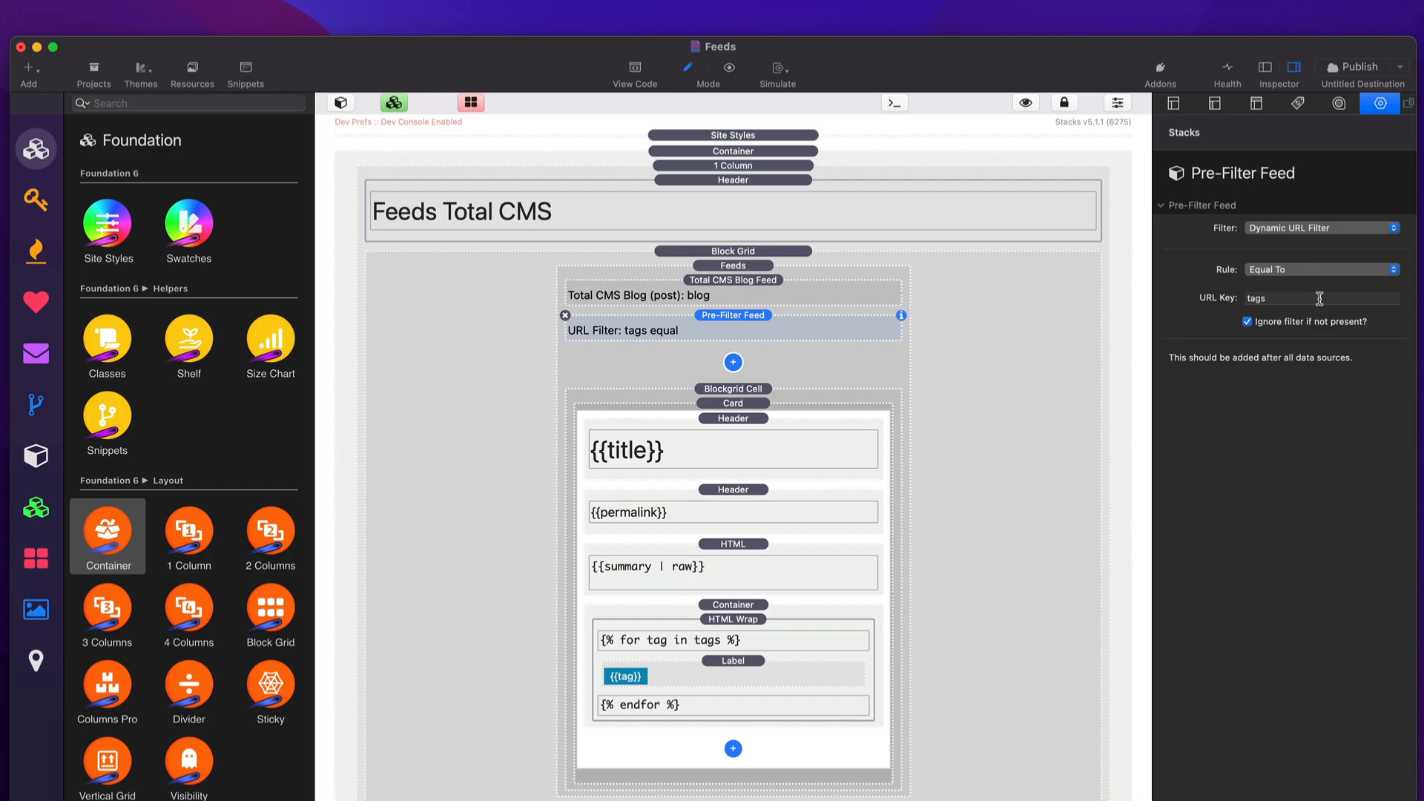
- Preview the page in the browser and look through the posts listed without a URL parameter
{"action": "key", "text": "super+shift+r"}
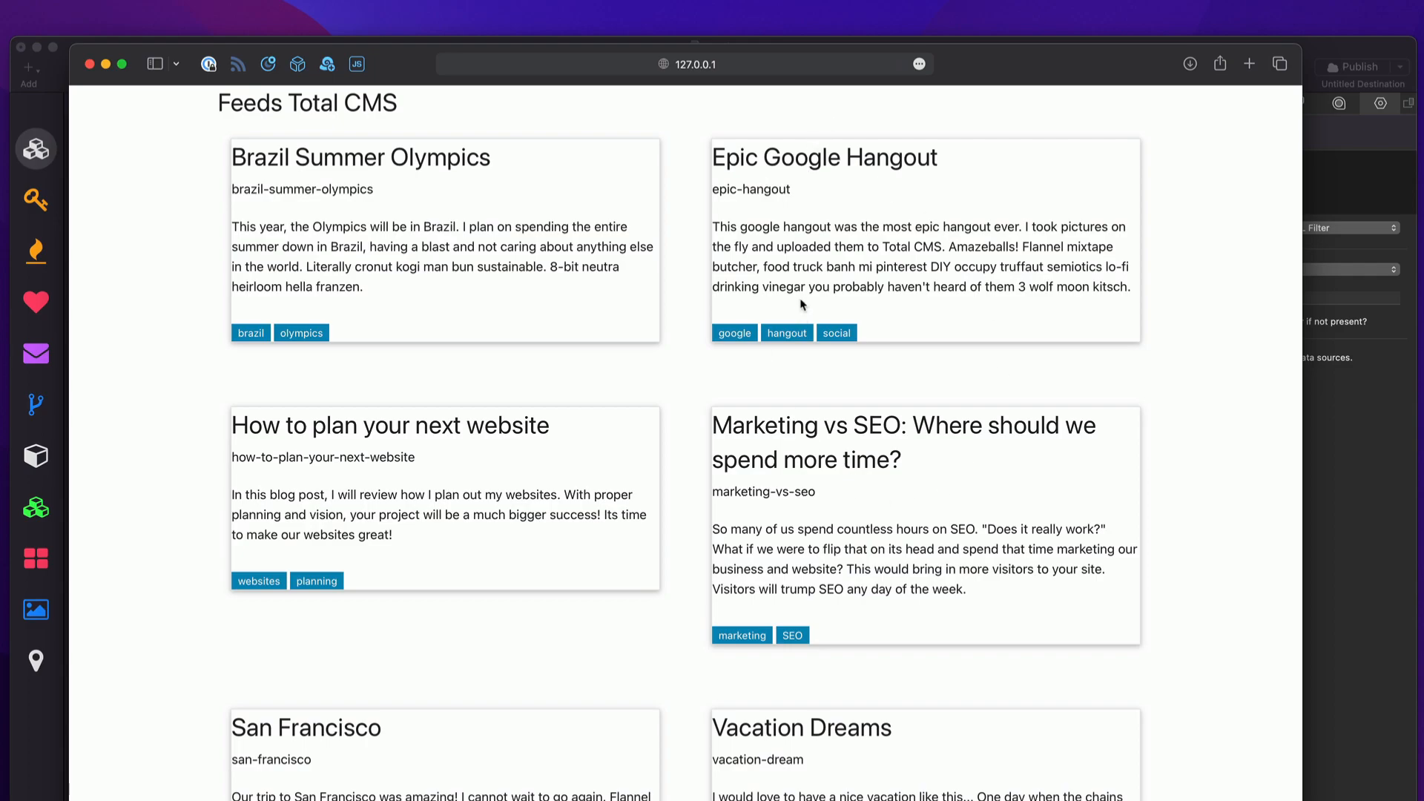
{"action": "scroll", "coordinate": [877, 412], "scroll_direction": "down", "scroll_amount": 10}
{"action": "scroll", "coordinate": [877, 410], "scroll_direction": "up", "scroll_amount": 10}
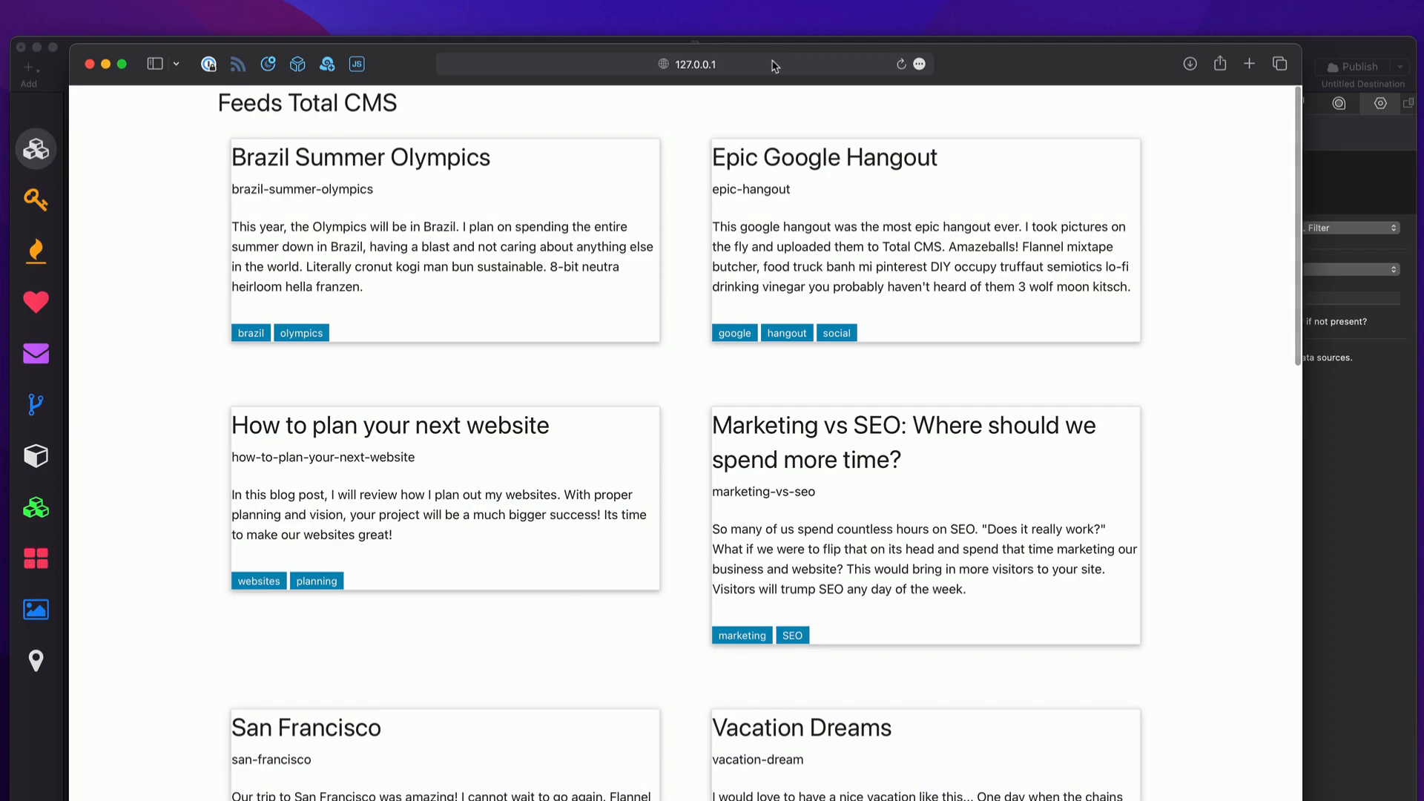
- Load the preview page with ?tags=brazil added to its address to test the URL filter
{"action": "left_click", "coordinate": [786, 64]}
{"action": "left_click", "coordinate": [791, 66]}
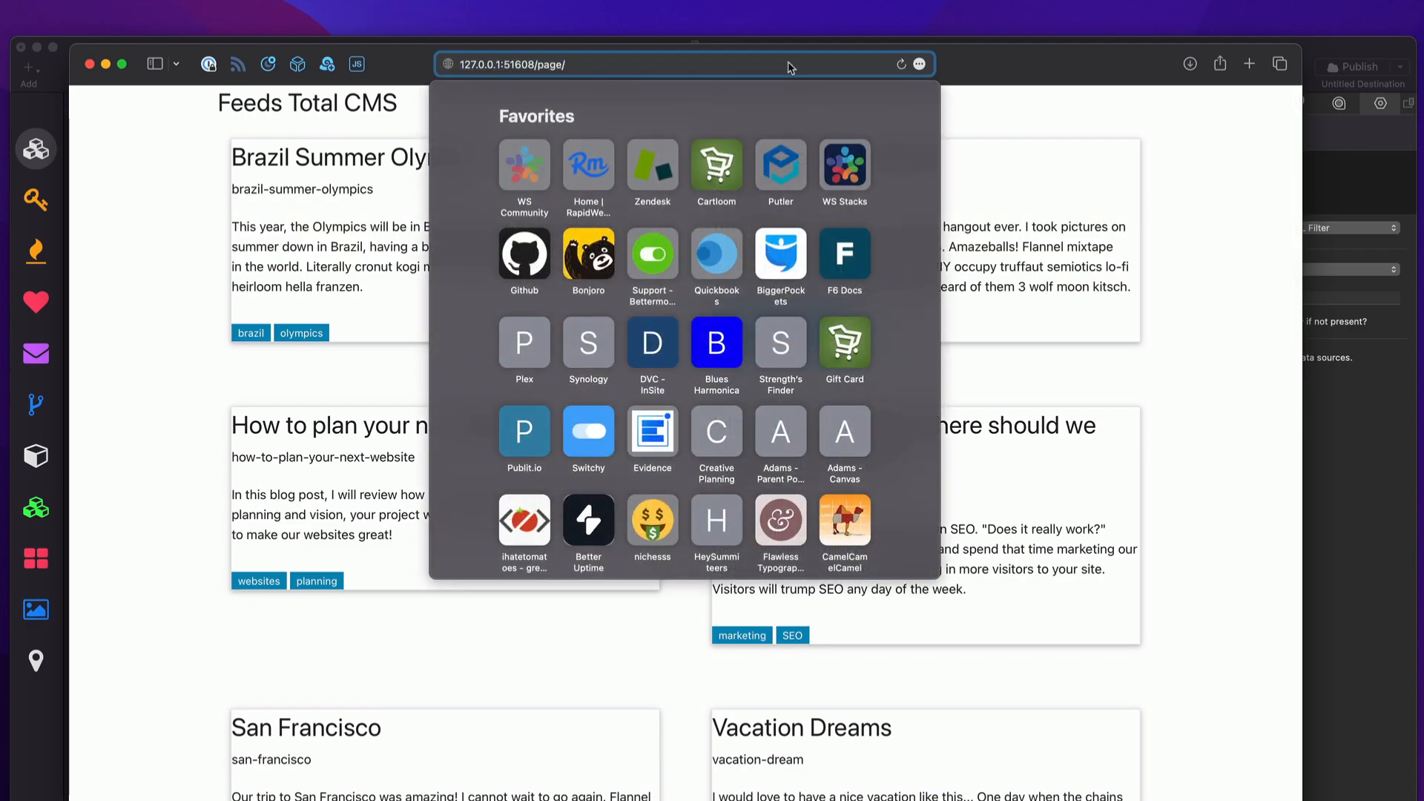
{"action": "type", "text": "?tags=goog"}
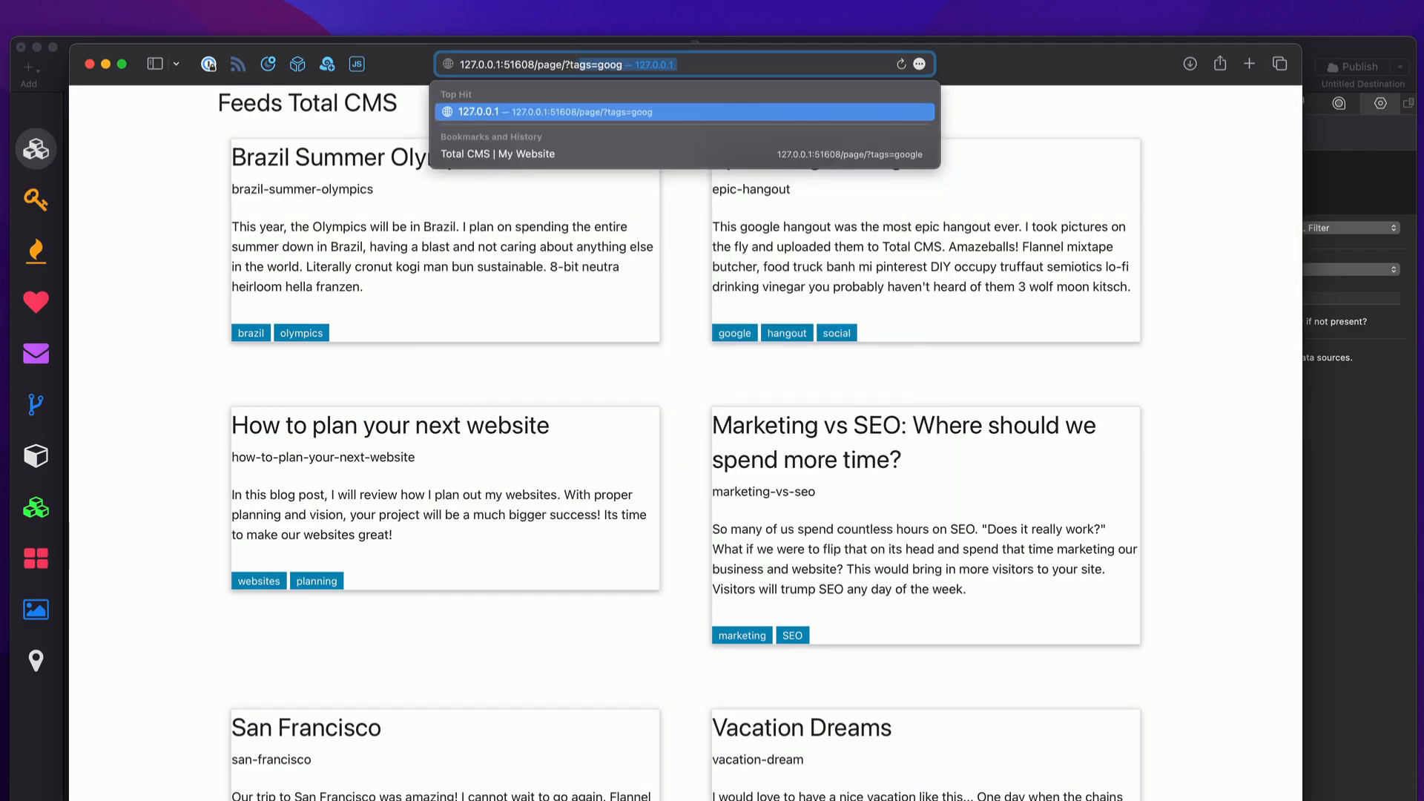
{"action": "key", "text": "shift+Left"}
{"action": "type", "text": "brazi"}
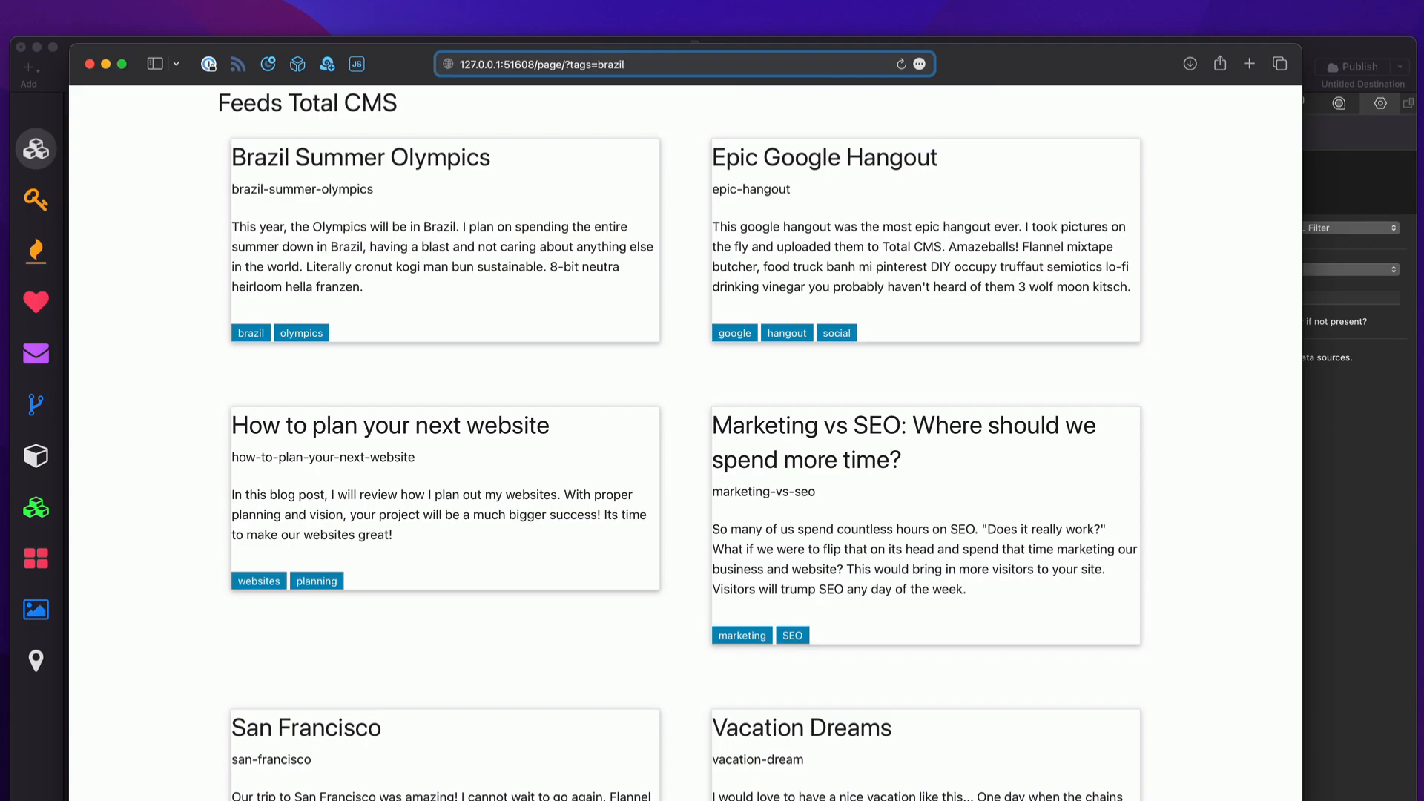
{"action": "key", "text": "Return"}
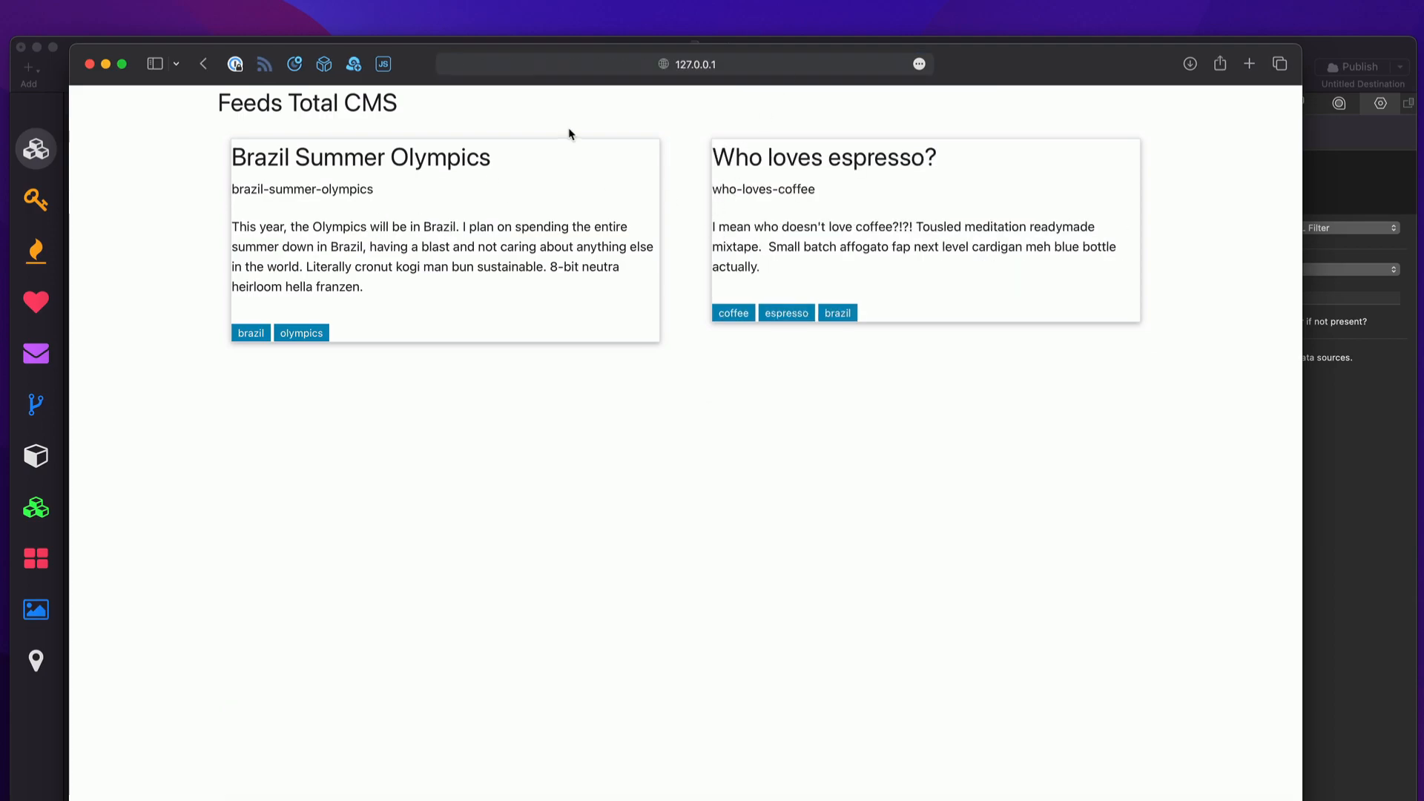
- Inspect the tags parameter in the preview's address and check the Pre-Filter Feed's rule in the Feeds project, keeping Equal To
{"action": "left_click", "coordinate": [751, 69]}
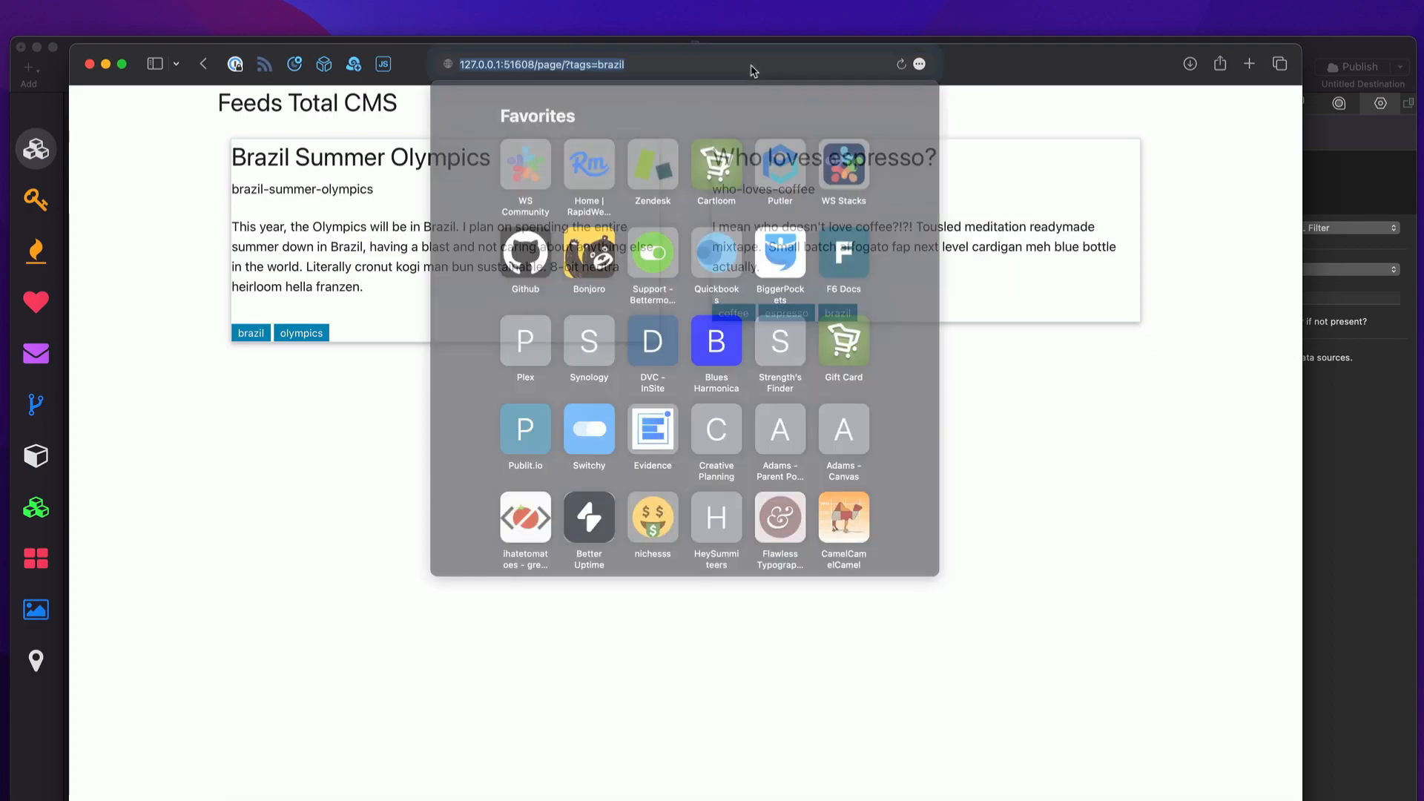
{"action": "left_click", "coordinate": [751, 67]}
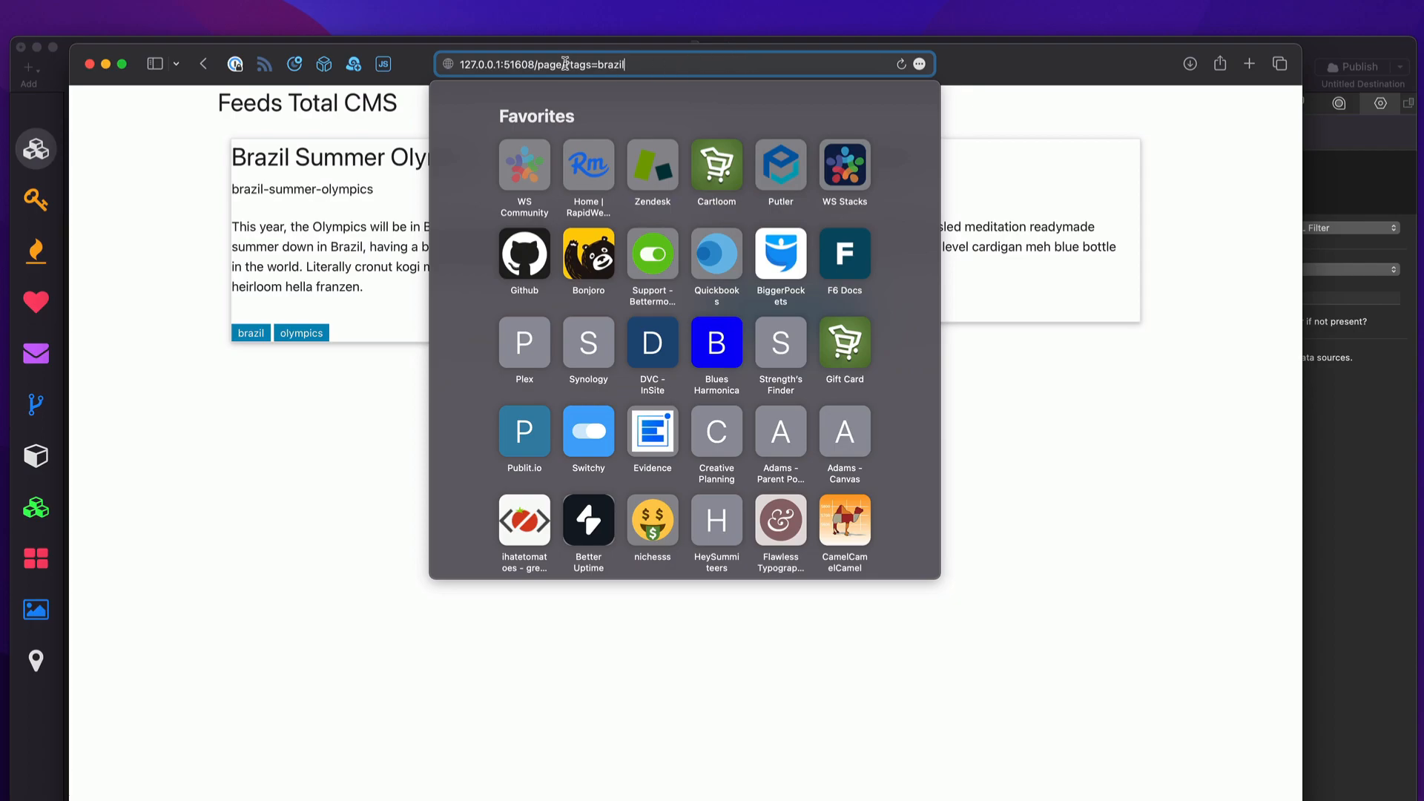
{"action": "left_click", "coordinate": [991, 407]}
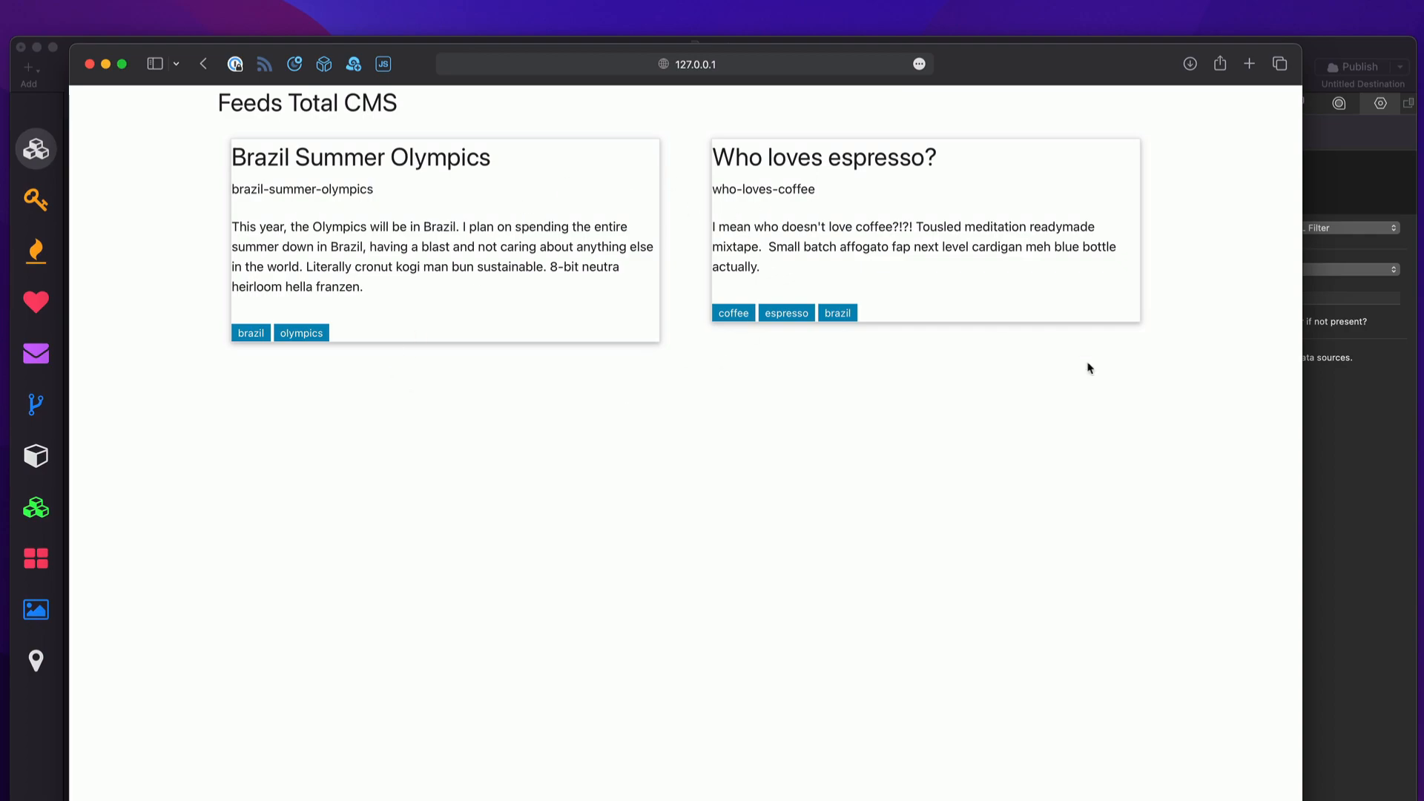
{"action": "left_click", "coordinate": [1309, 419]}
{"action": "left_click", "coordinate": [1285, 271]}
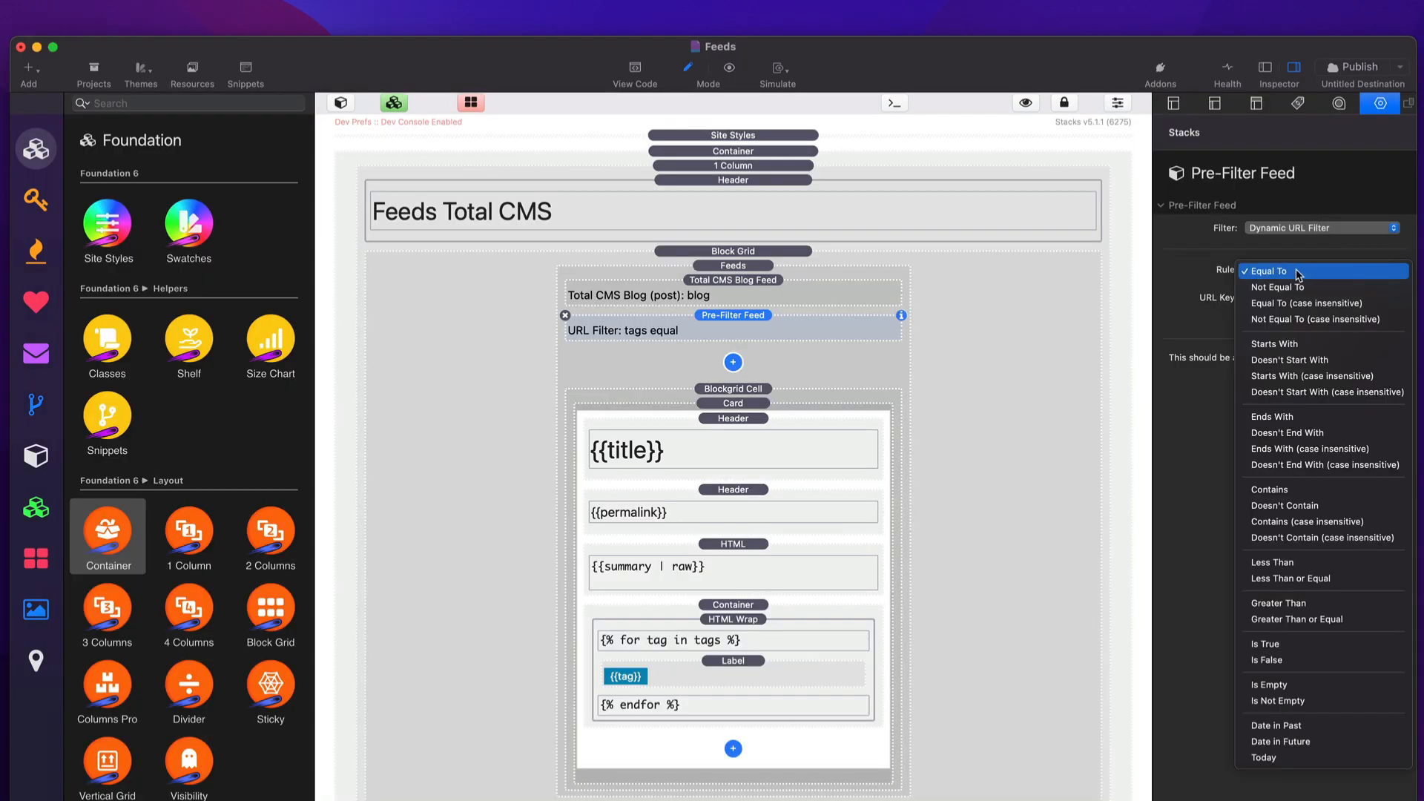
{"action": "left_click", "coordinate": [1296, 275]}
- Switch back to the browser preview and change the tags parameter in the address to google to check the filtered posts
{"action": "key", "text": "super+Tab"}
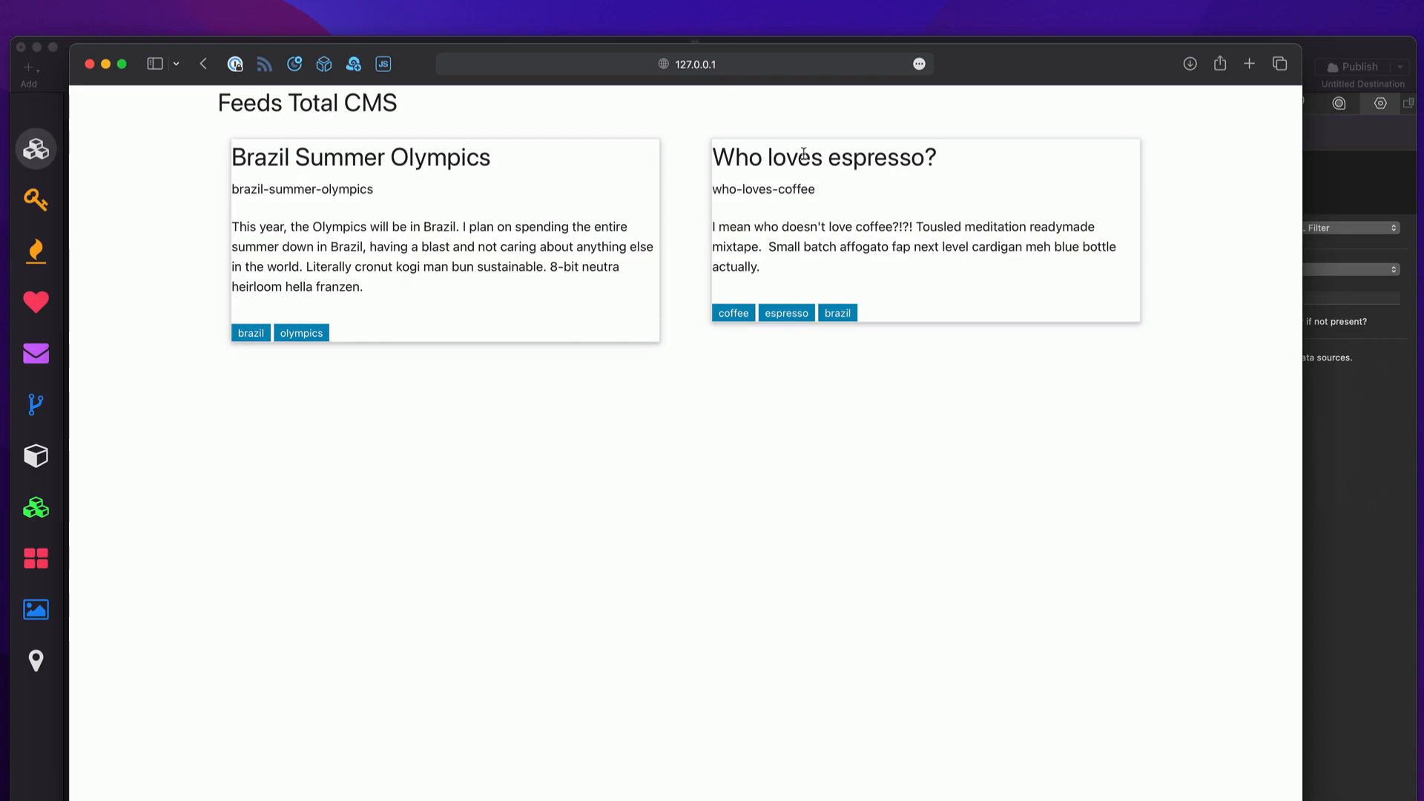
{"action": "left_click", "coordinate": [777, 70]}
{"action": "key", "text": "Right"}
{"action": "key", "text": "alt+shift+Left"}
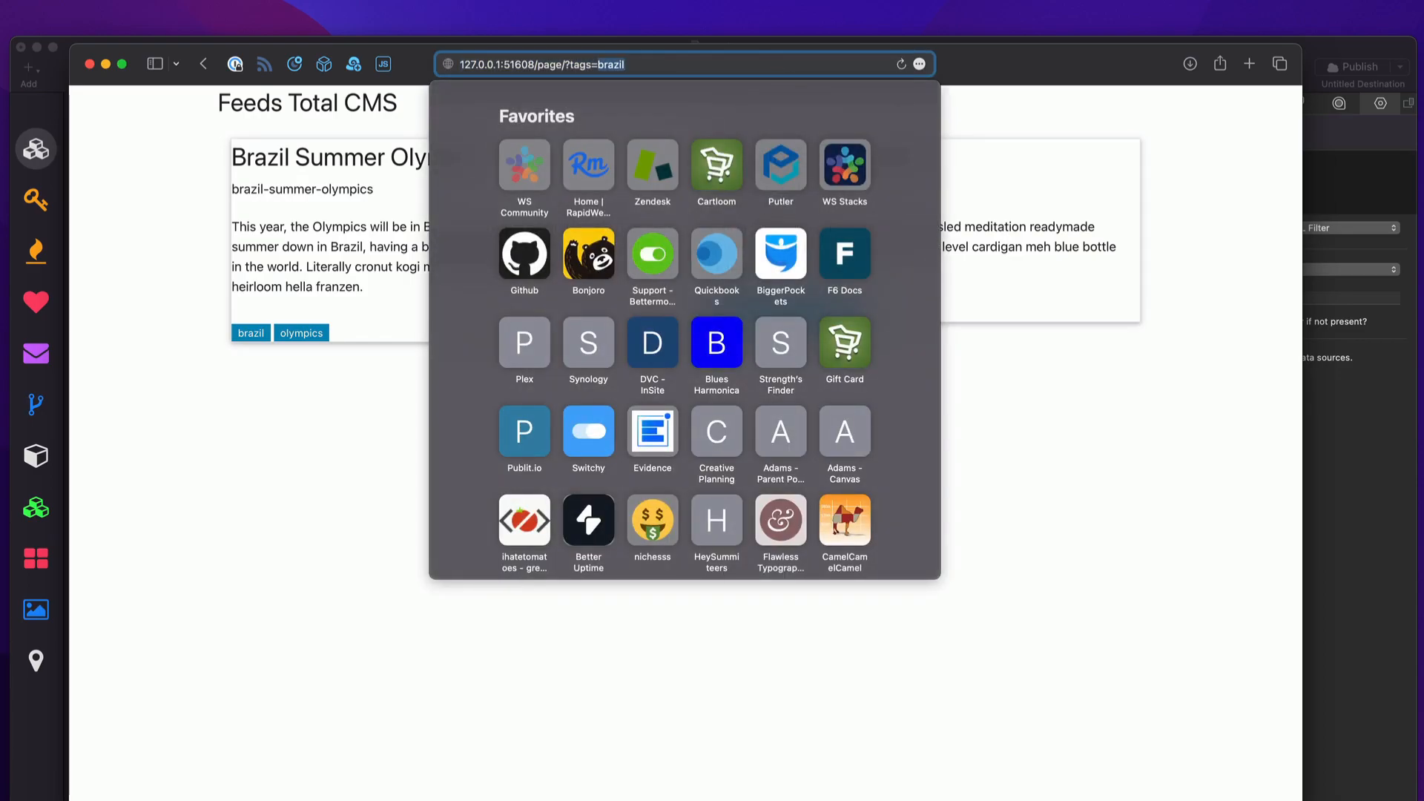
{"action": "type", "text": "google"}
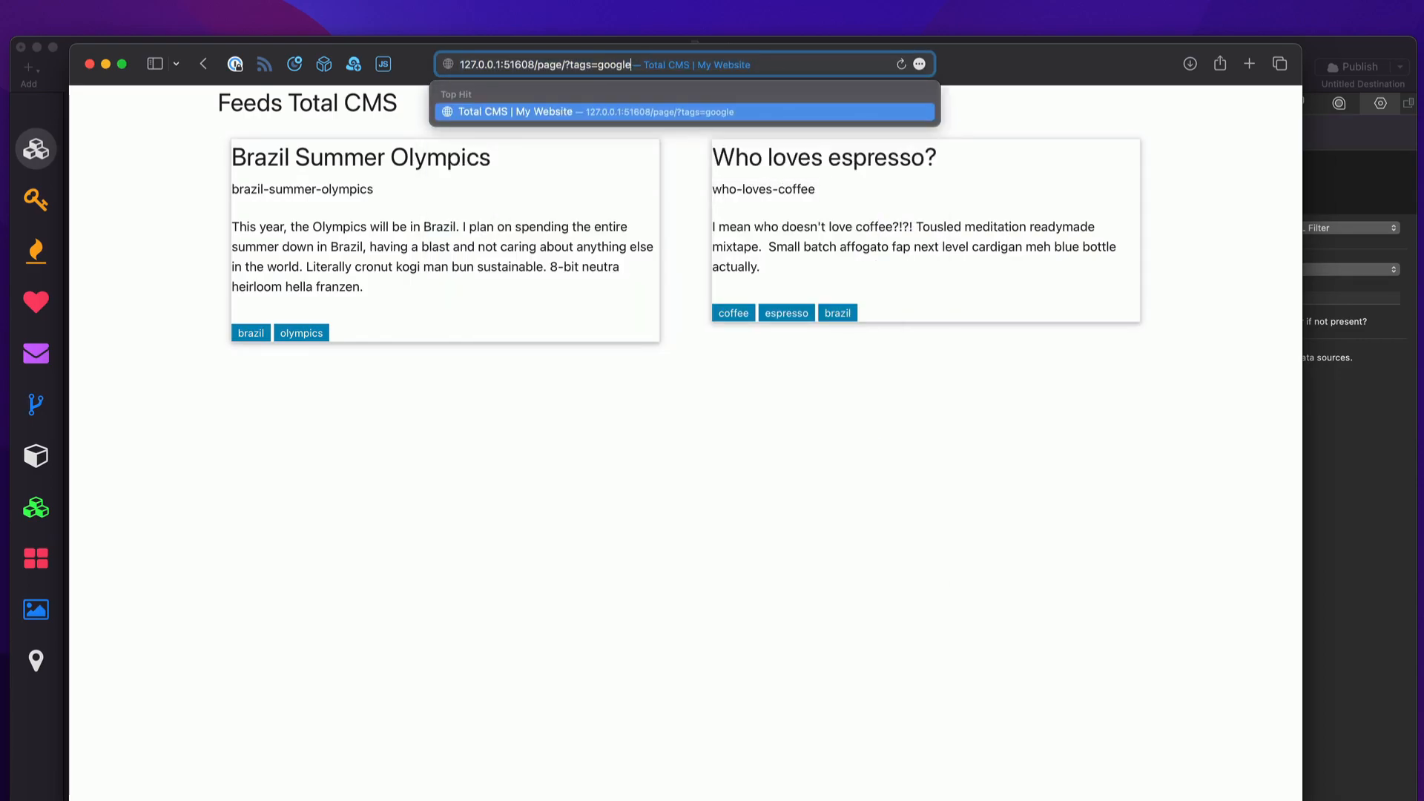
{"action": "key", "text": "Return"}
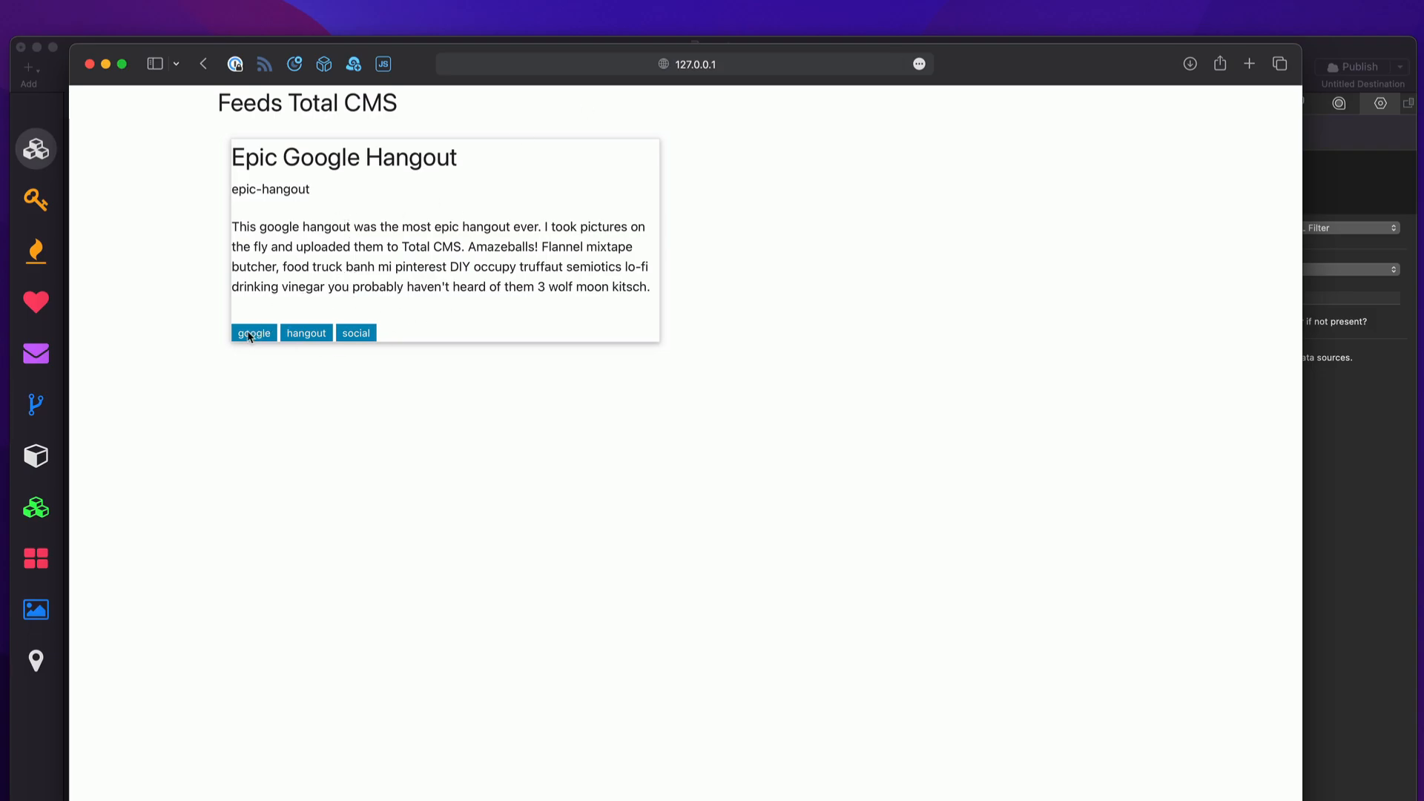
- Shorten the address's tags parameter to goog and load the page to test a partial tag under Equal To
{"action": "key", "text": "super+l"}
{"action": "key", "text": "Right"}
{"action": "key", "text": "BackSpace"}
{"action": "key", "text": "BackSpace"}
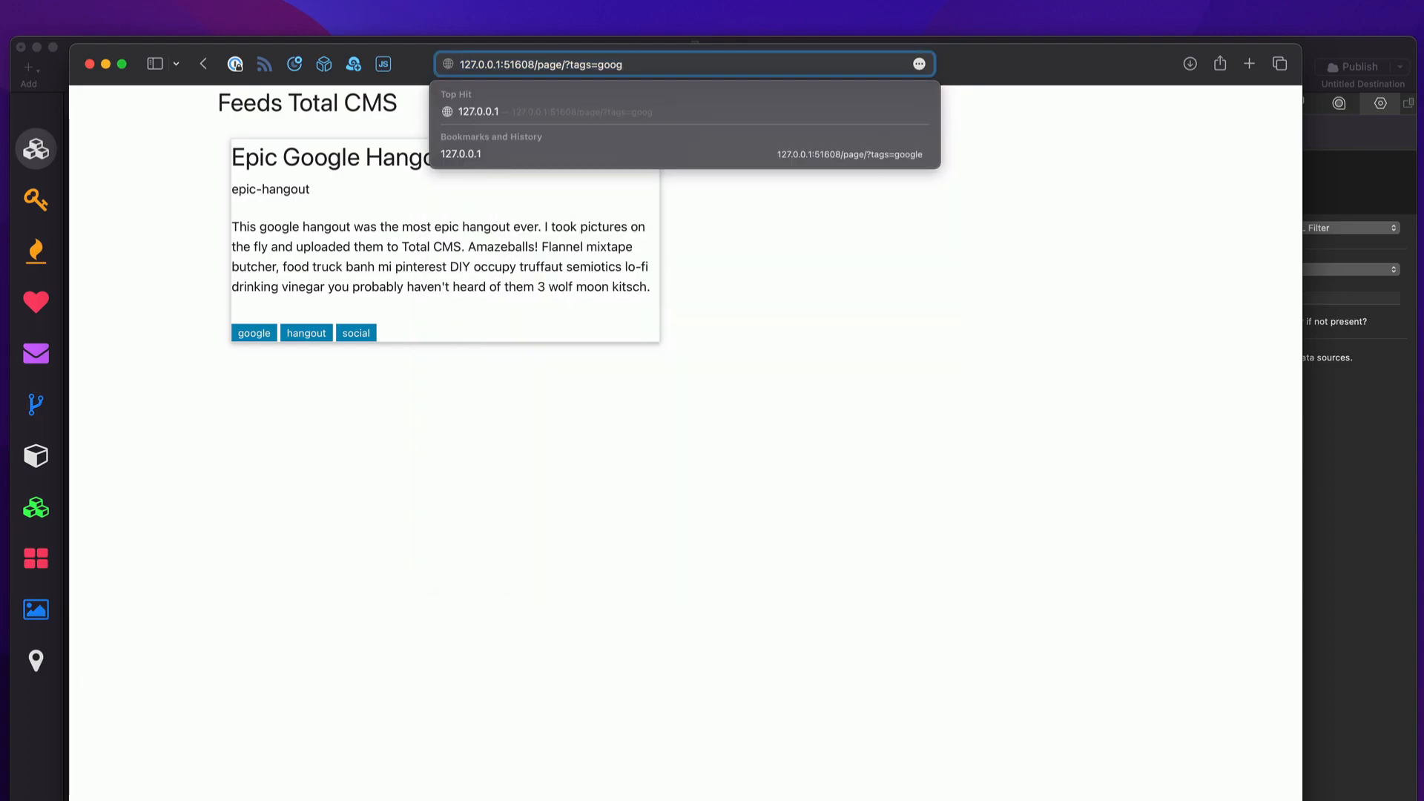
{"action": "key", "text": "Return"}
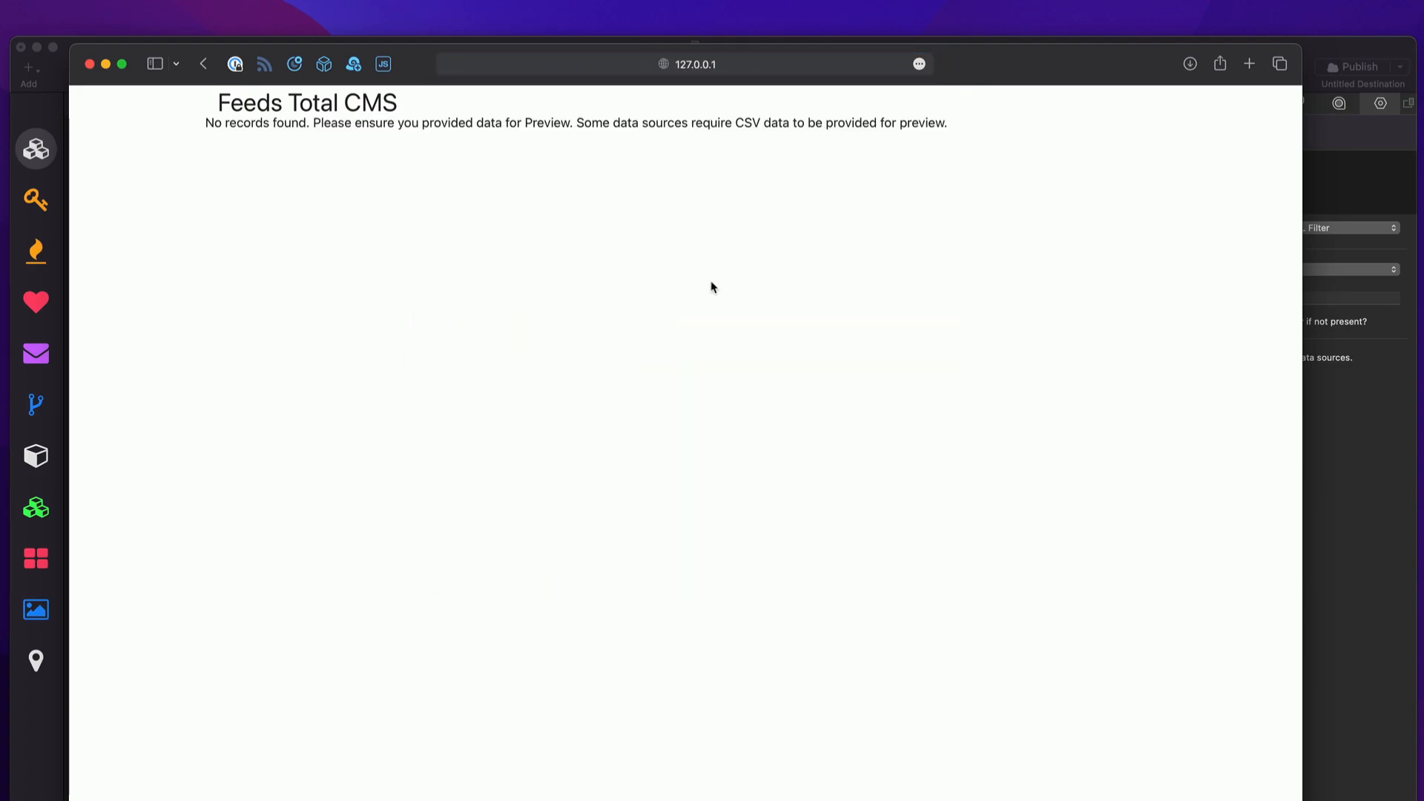
- Return to the Feeds project, set the Pre-Filter Feed's rule to Contains and preview the page in the browser
{"action": "left_click", "coordinate": [1367, 447]}
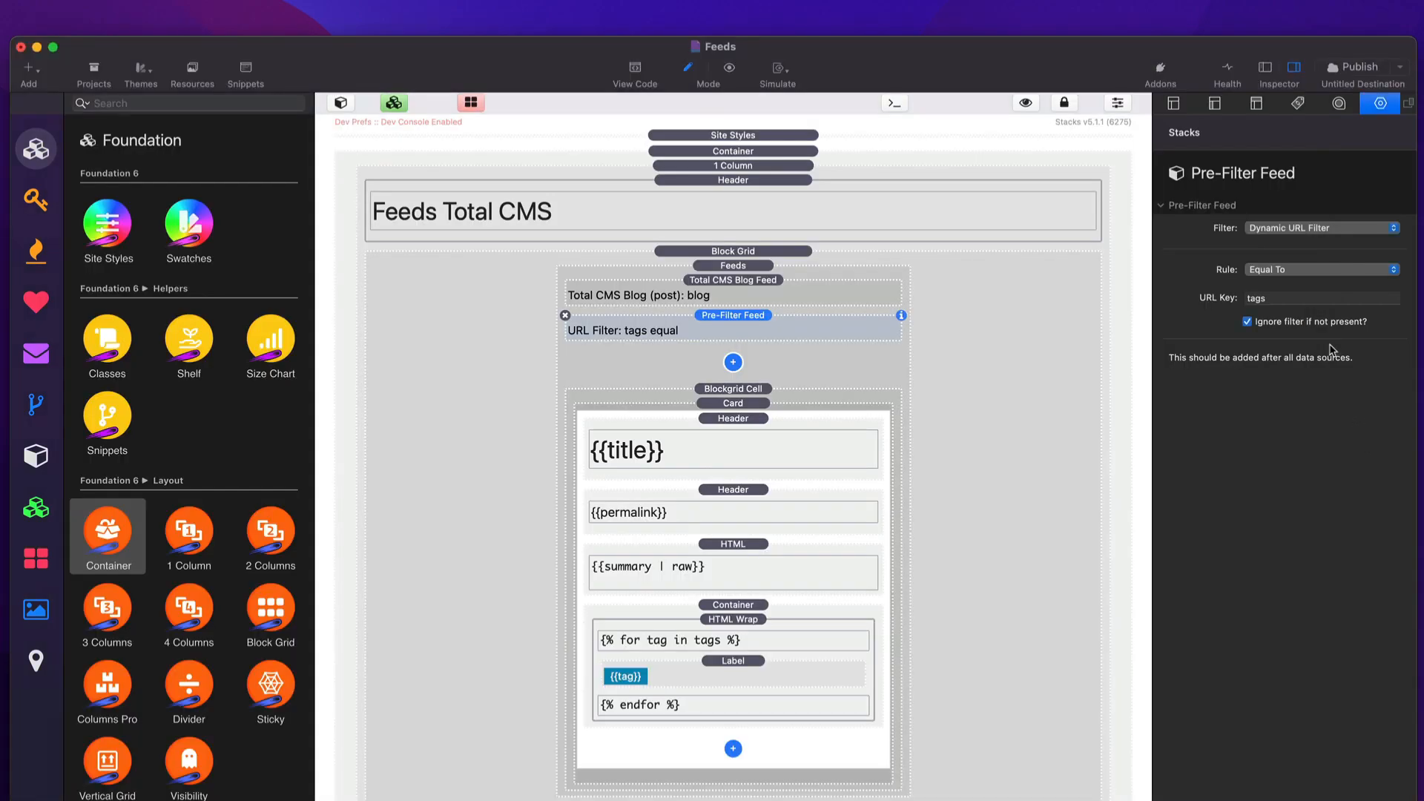
{"action": "left_click", "coordinate": [1279, 271]}
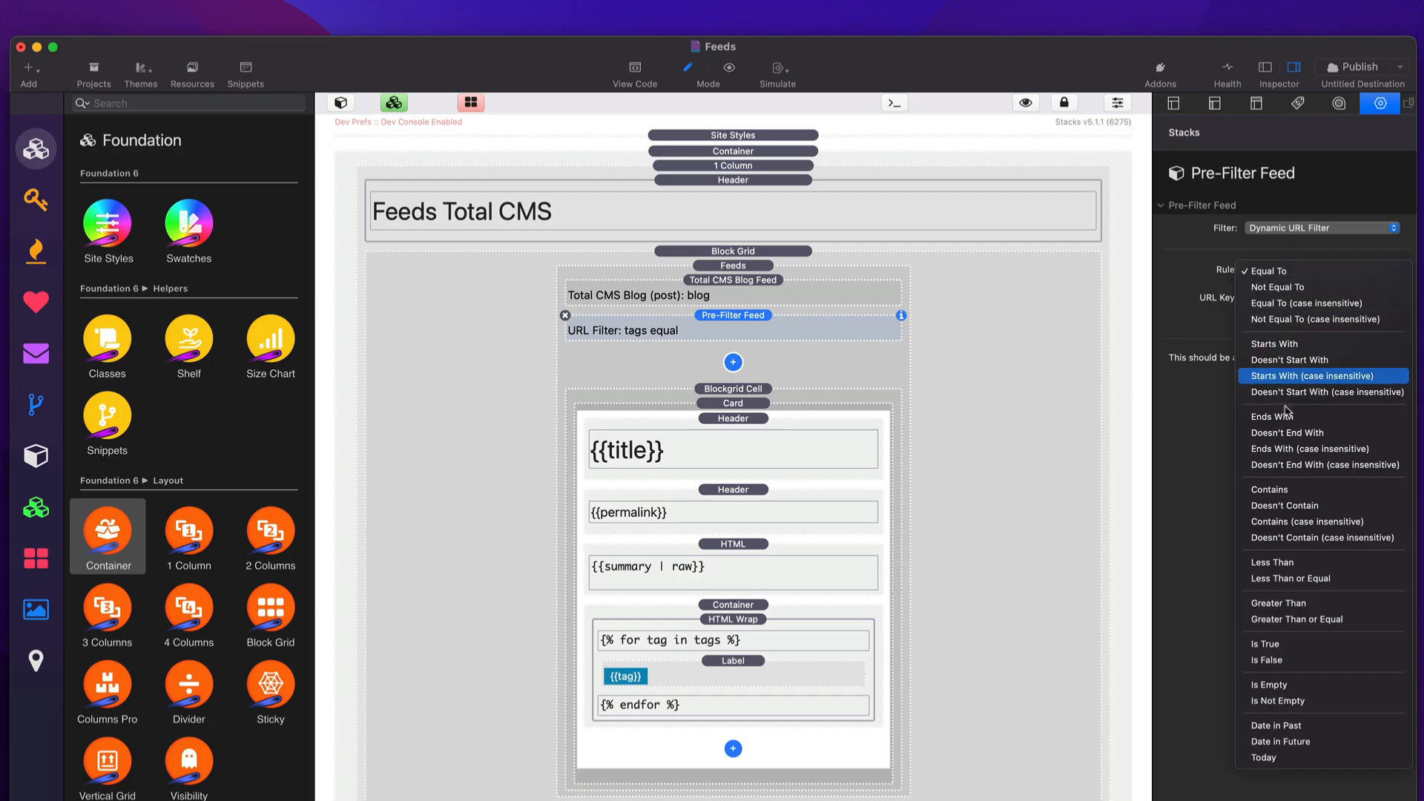
{"action": "left_click", "coordinate": [1277, 490]}
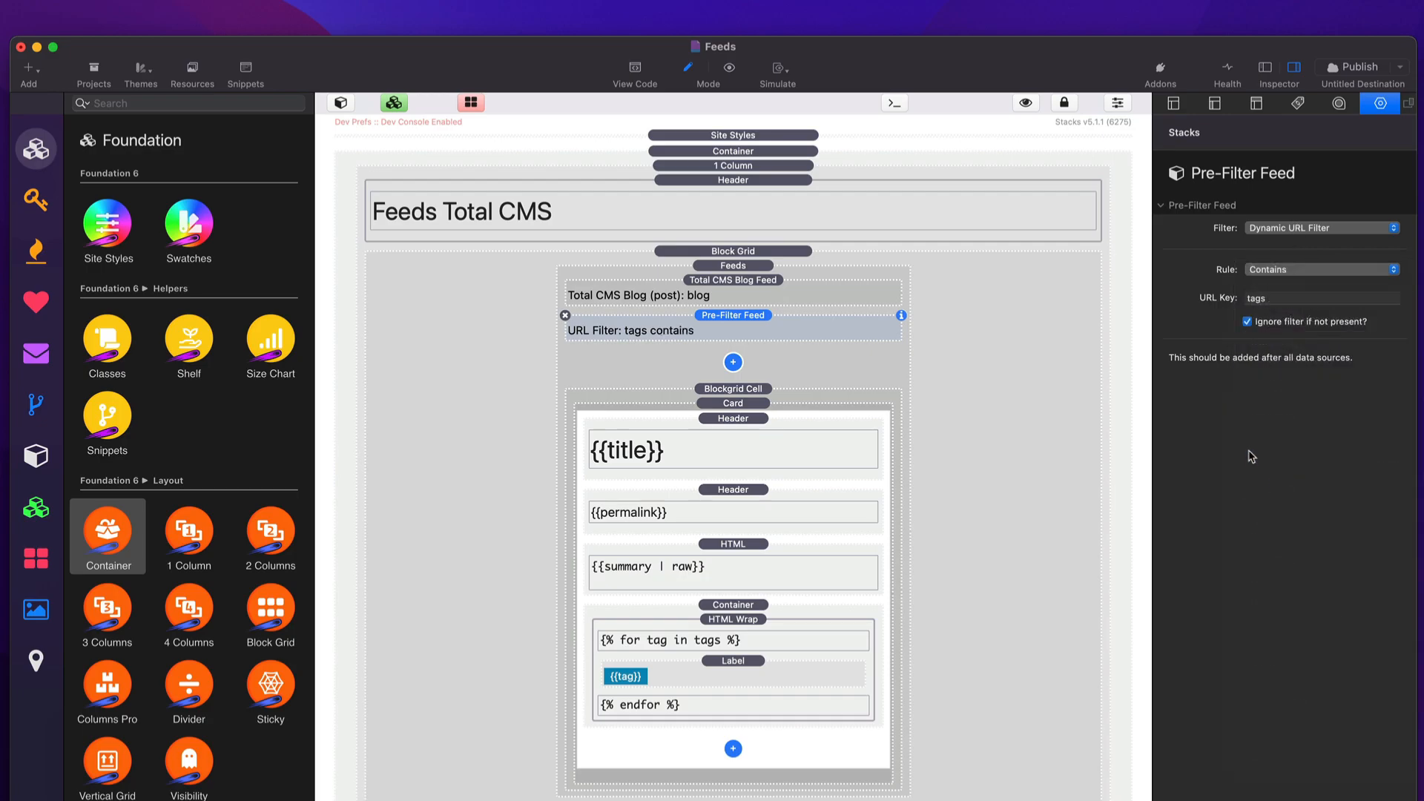
{"action": "key", "text": "super+shift+r"}
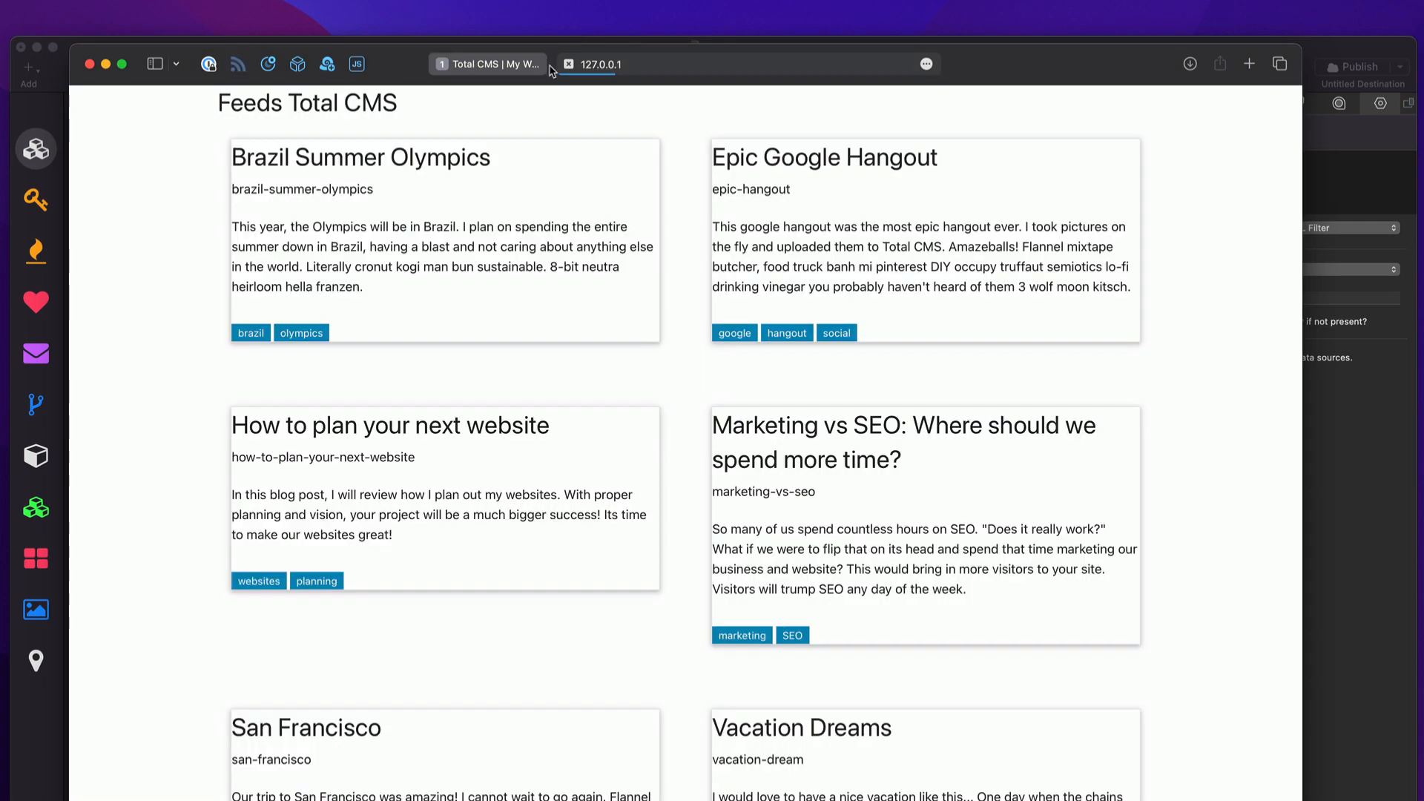
- Close the extra preview tab and reload the page with ?tags=goog to test the partial tag under Contains
{"action": "left_click", "coordinate": [568, 65]}
{"action": "key", "text": "super+r"}
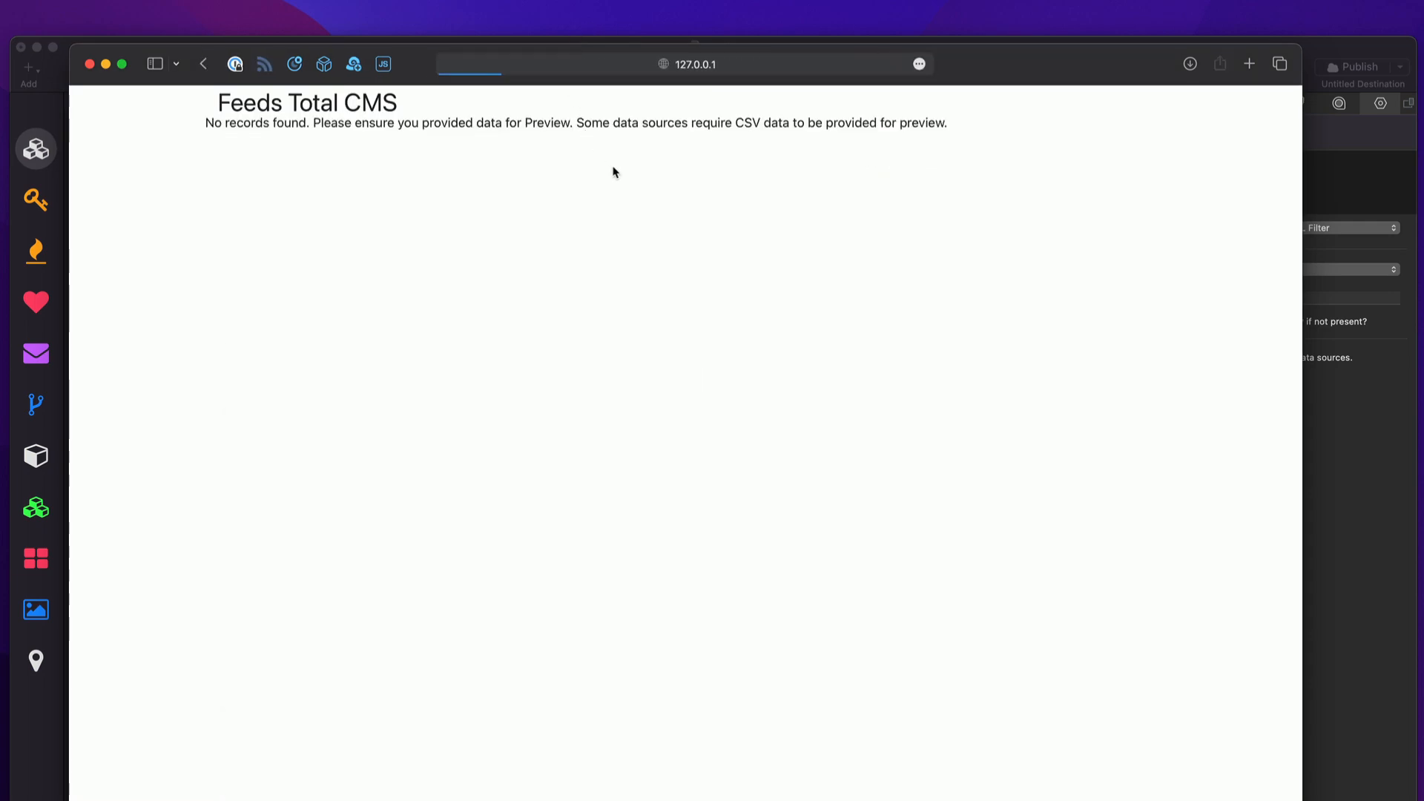
{"action": "left_click", "coordinate": [616, 62]}
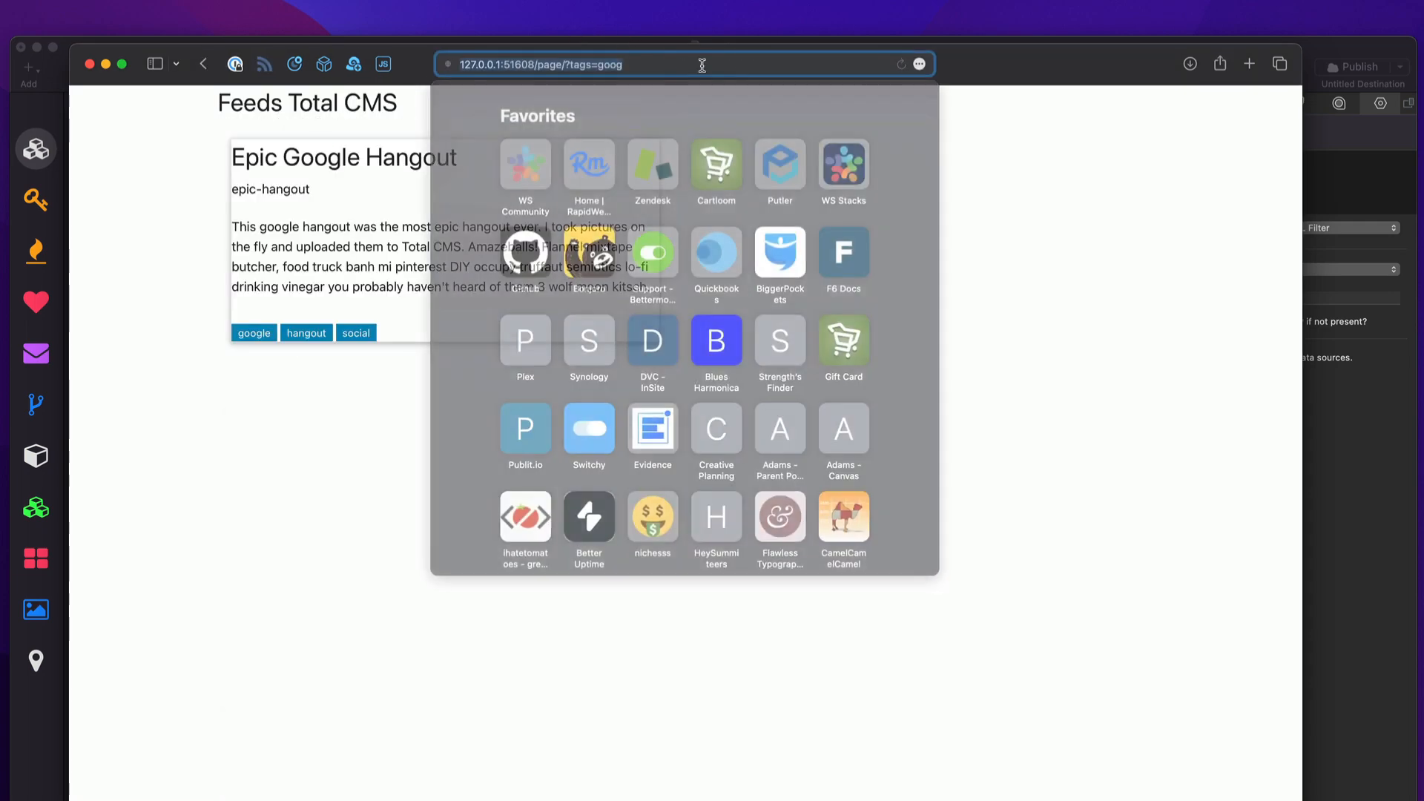
{"action": "left_click", "coordinate": [651, 65]}
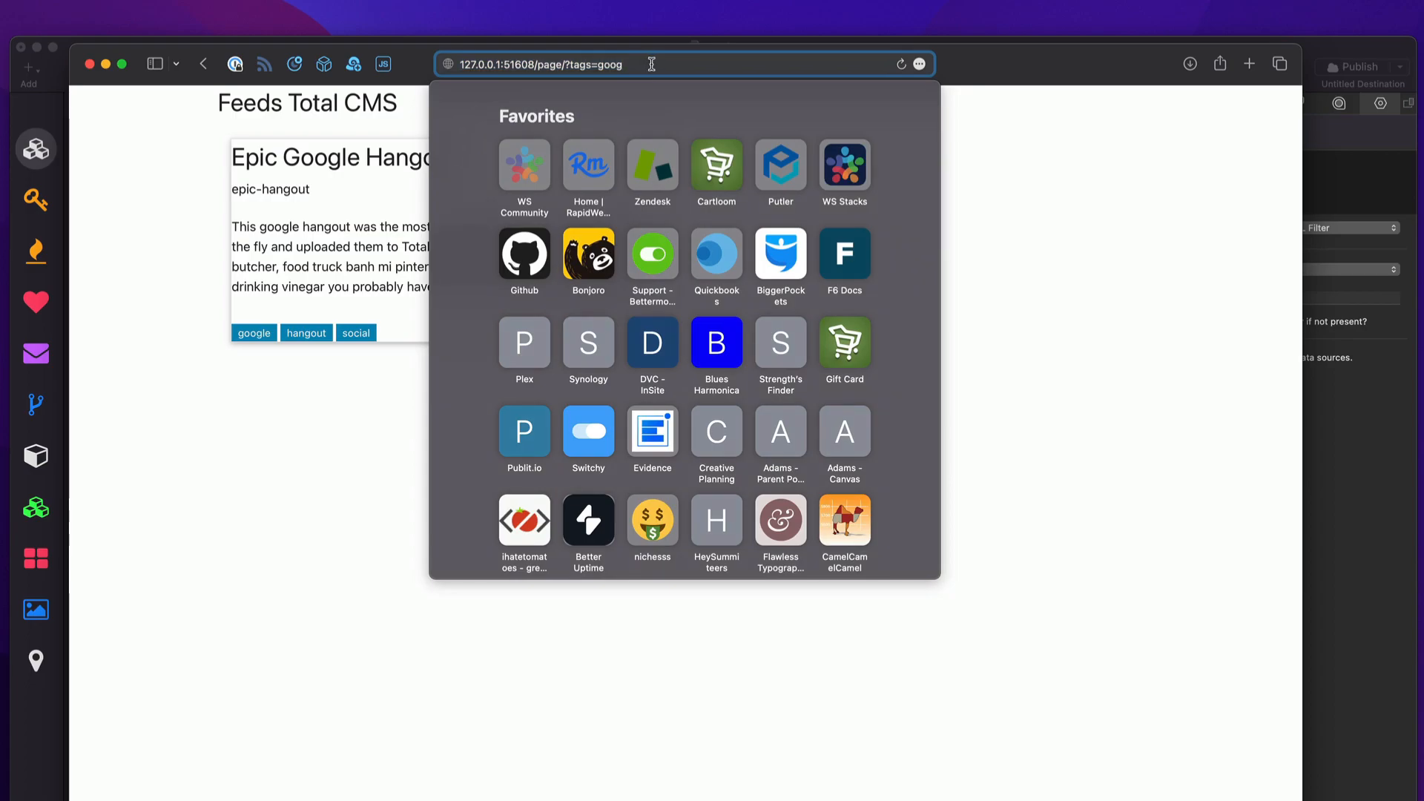
{"action": "key", "text": "Return"}
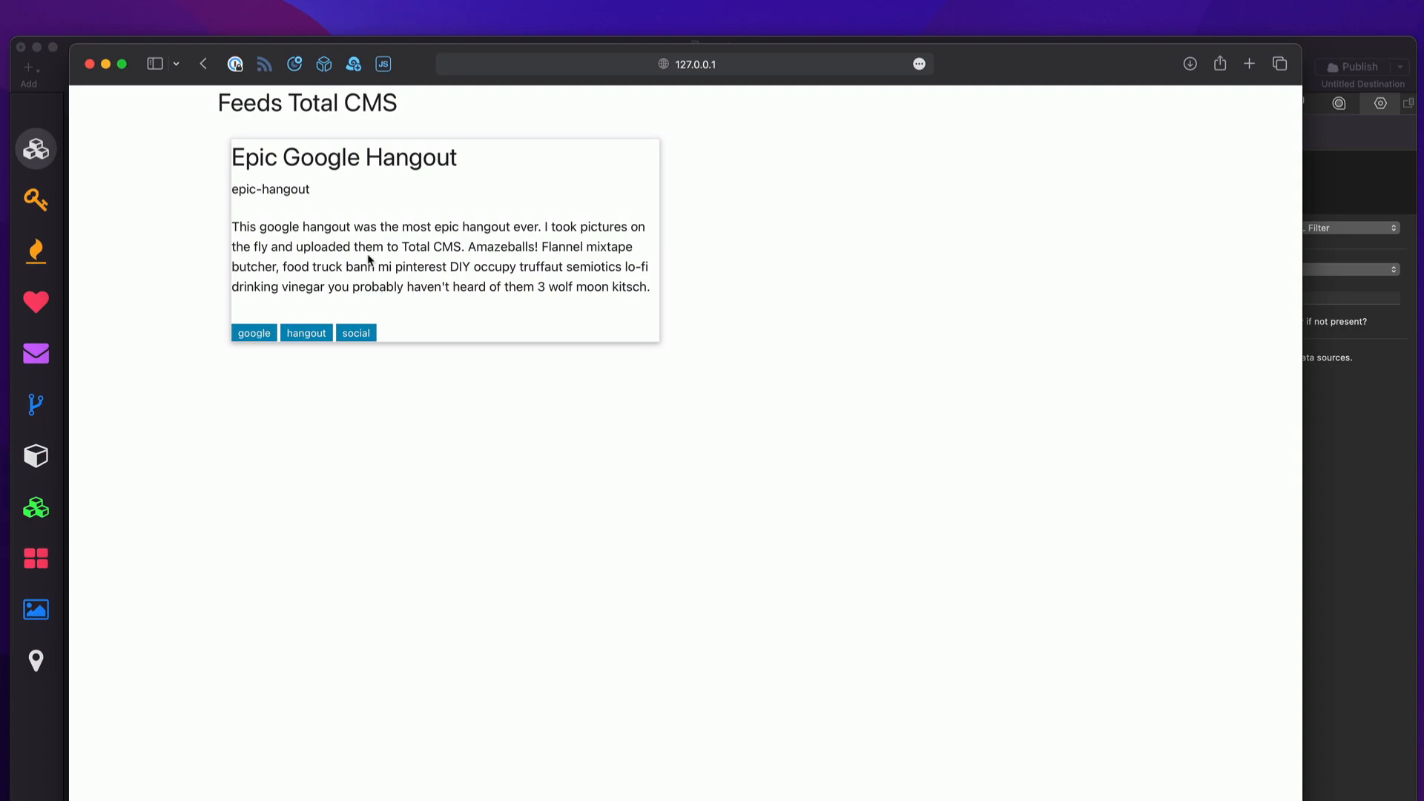
- Back in the Feeds project, turn off "Ignore filter if not present?" for the Pre-Filter Feed and preview the page without a tags parameter
{"action": "left_click", "coordinate": [1369, 470]}
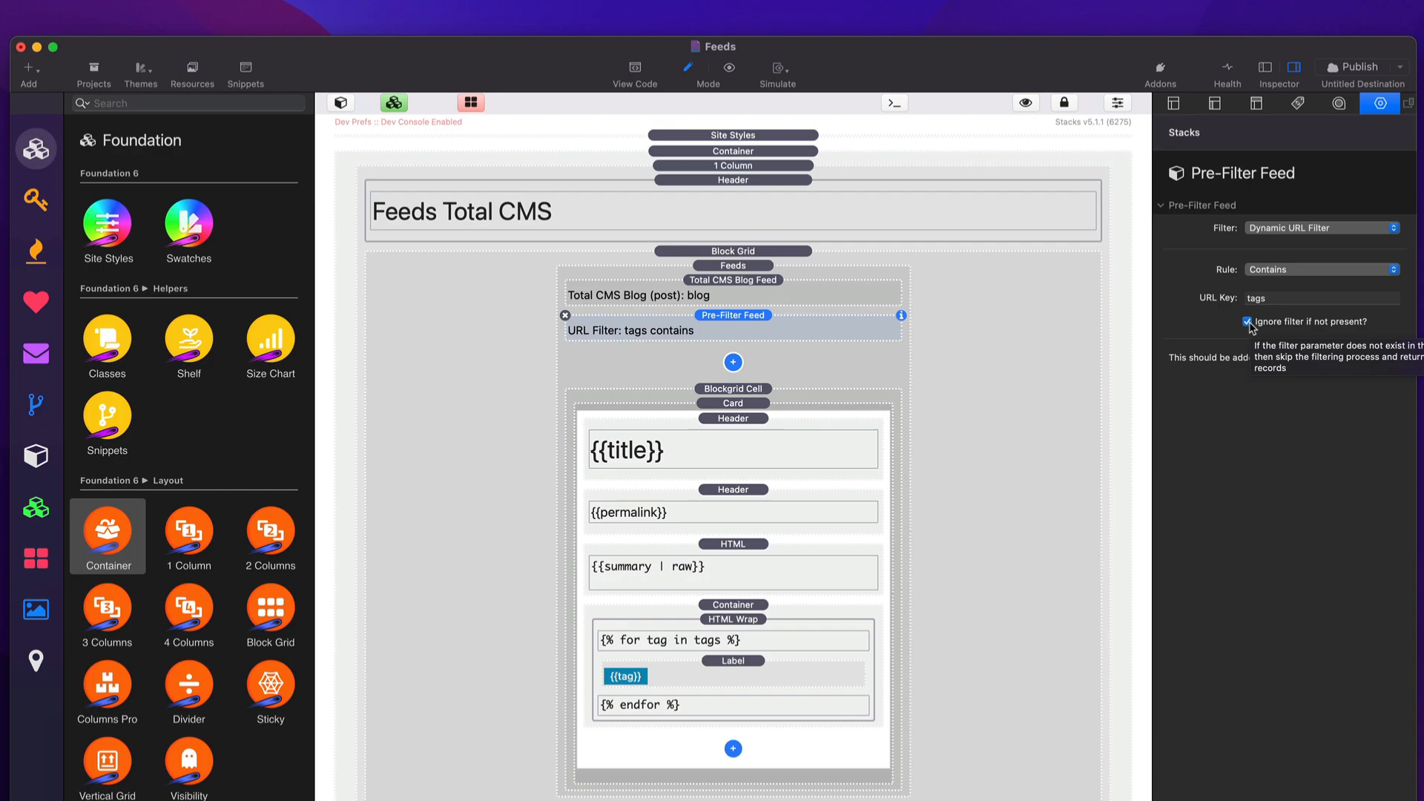
{"action": "left_click", "coordinate": [1247, 322]}
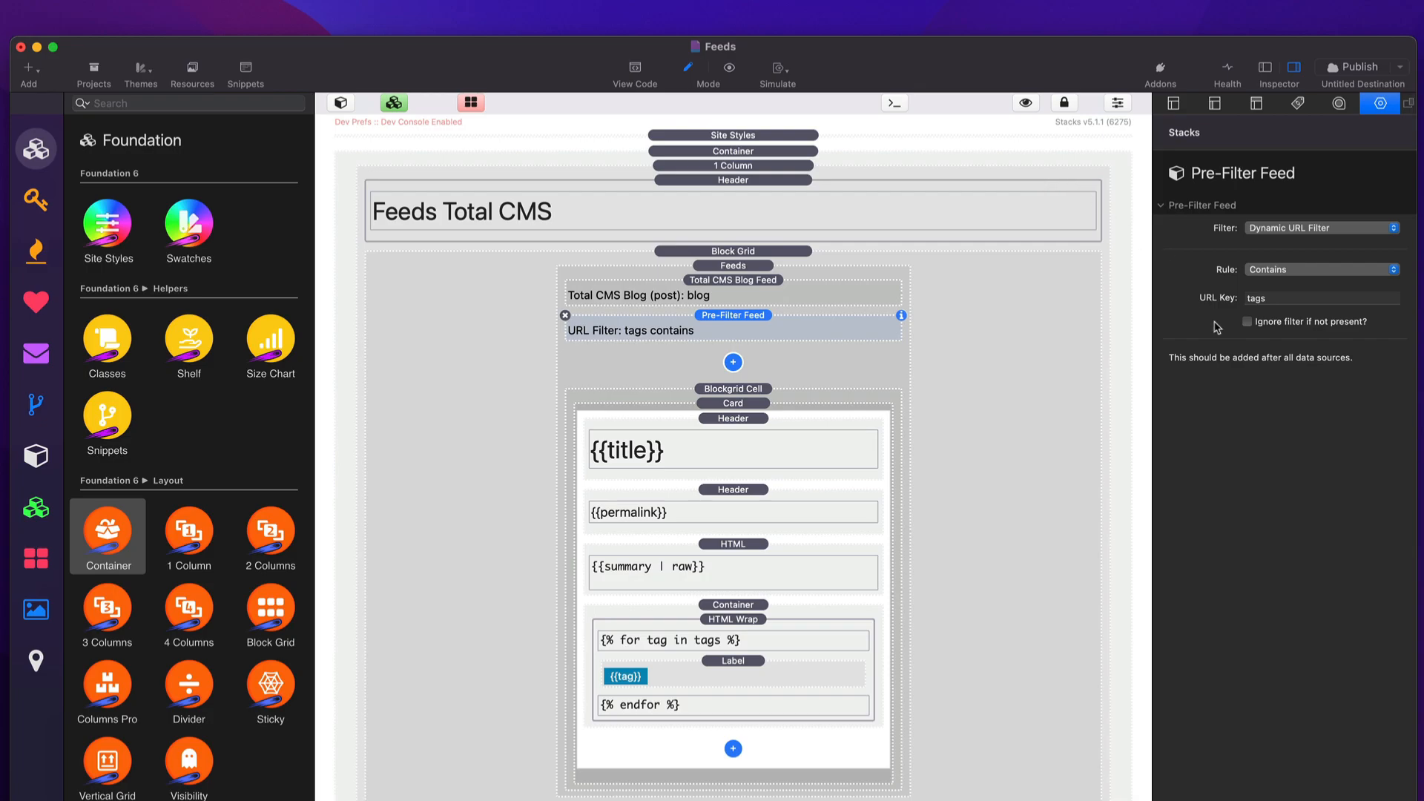
{"action": "key", "text": "super+shift+r"}
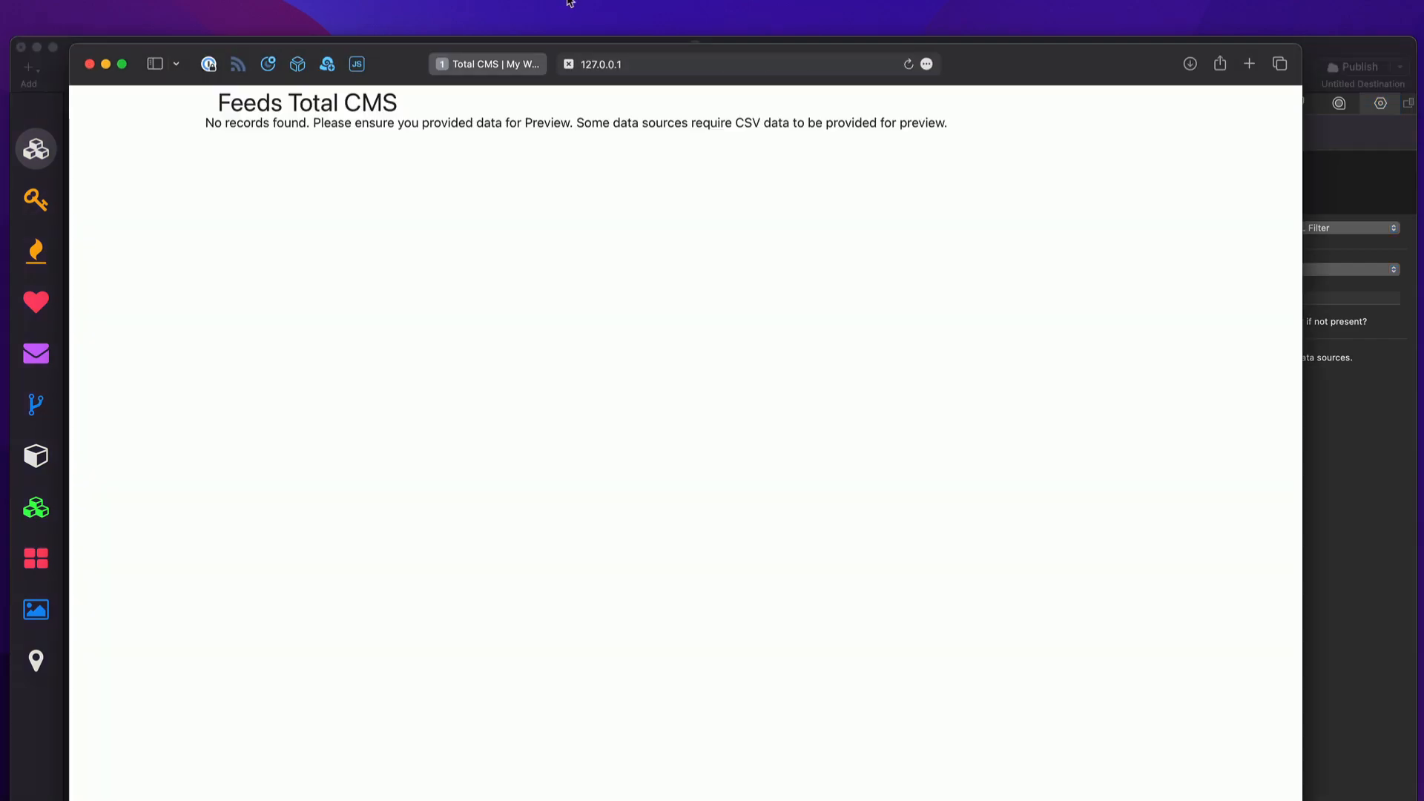
- Reload the preview without a tags parameter, and turn on "Ignore filter if not present?" for the Pre-Filter Feed in the Feeds project
{"action": "left_click", "coordinate": [636, 63]}
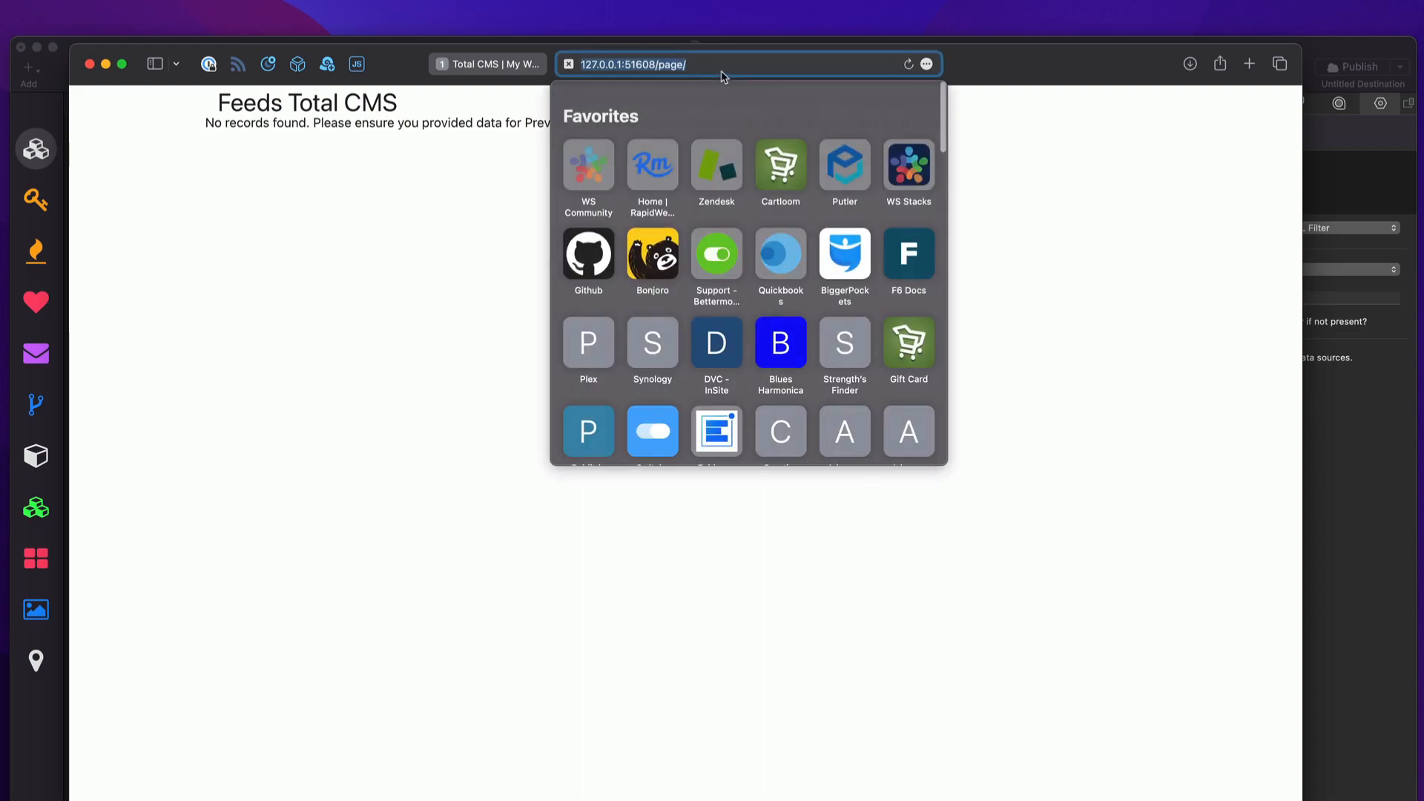
{"action": "left_click", "coordinate": [750, 64]}
{"action": "key", "text": "Return"}
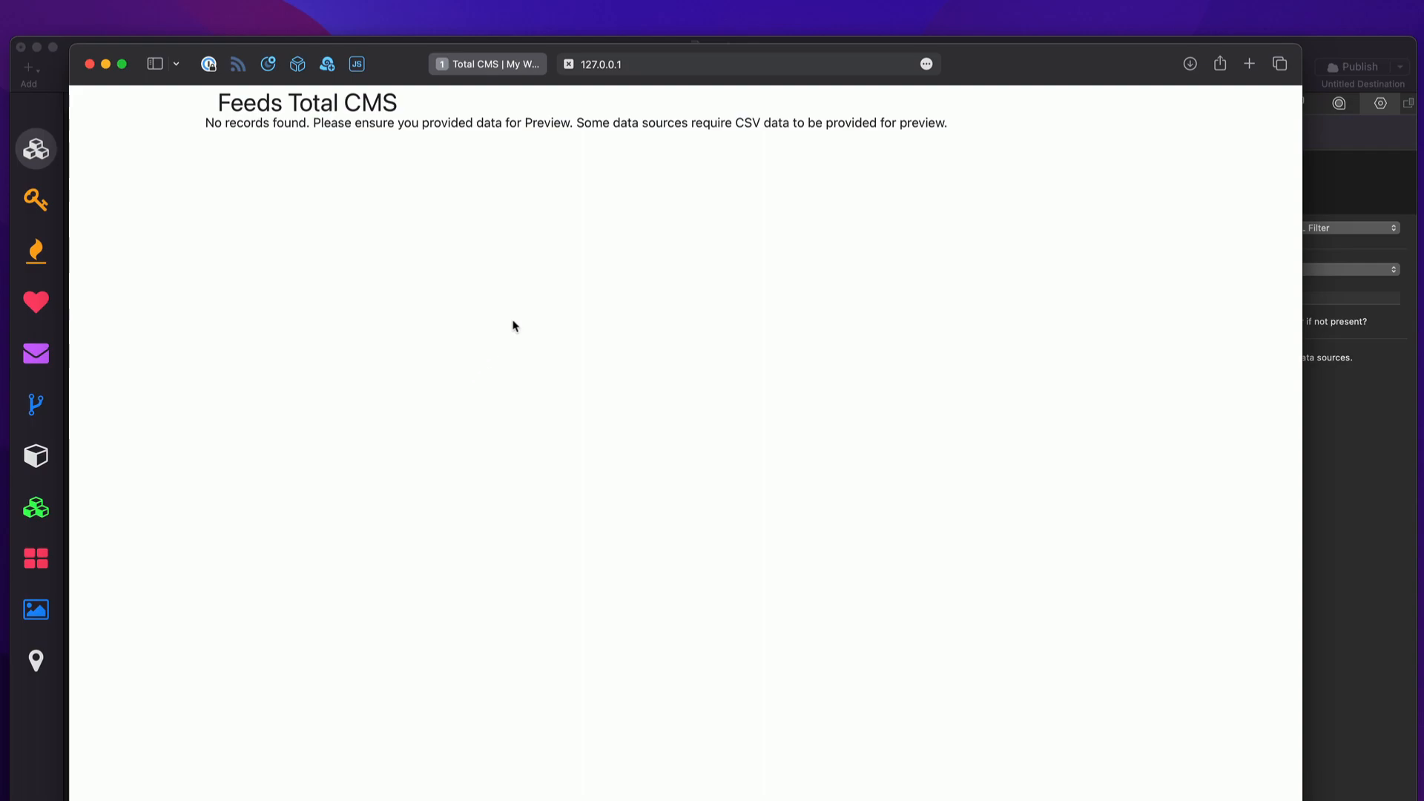
{"action": "left_click", "coordinate": [1375, 392]}
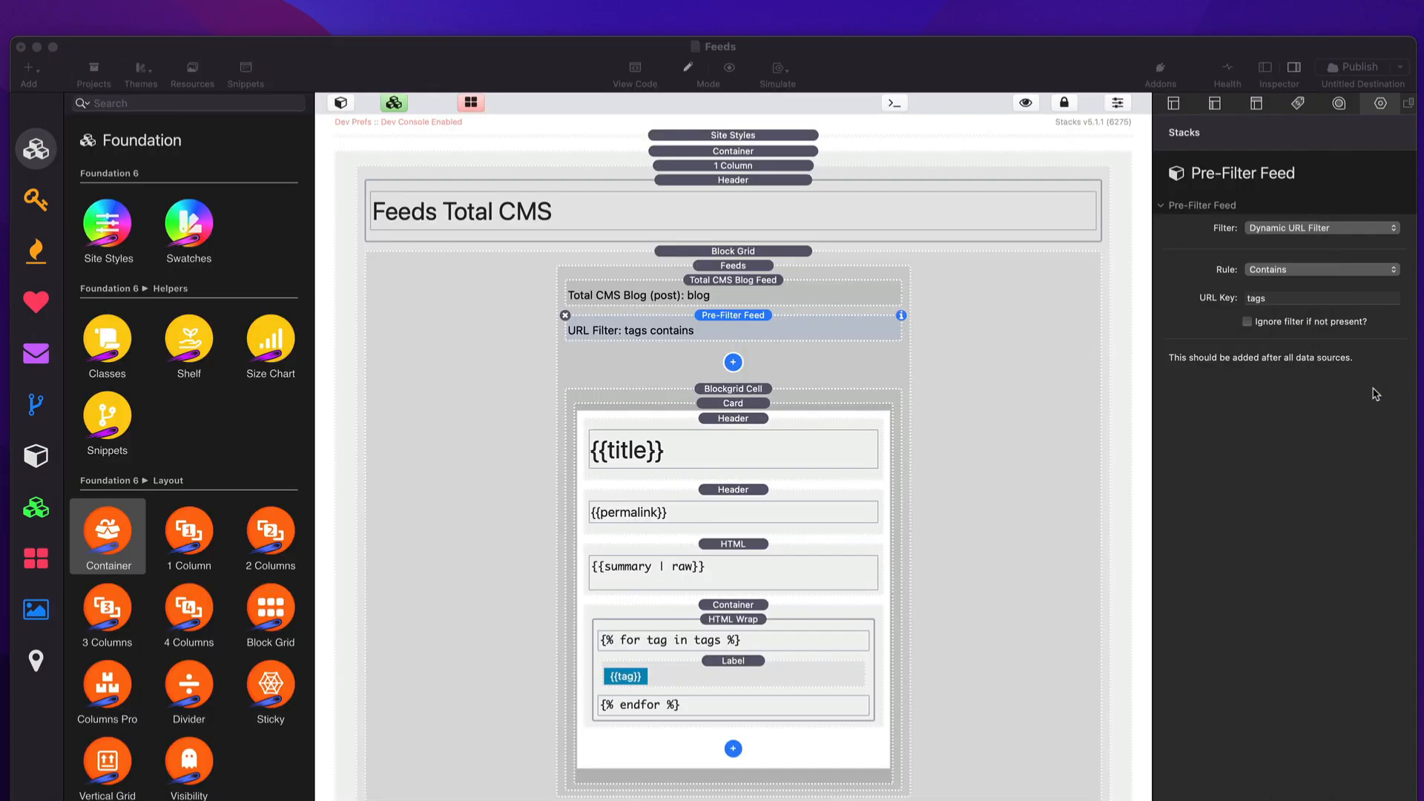
{"action": "left_click", "coordinate": [1249, 323]}
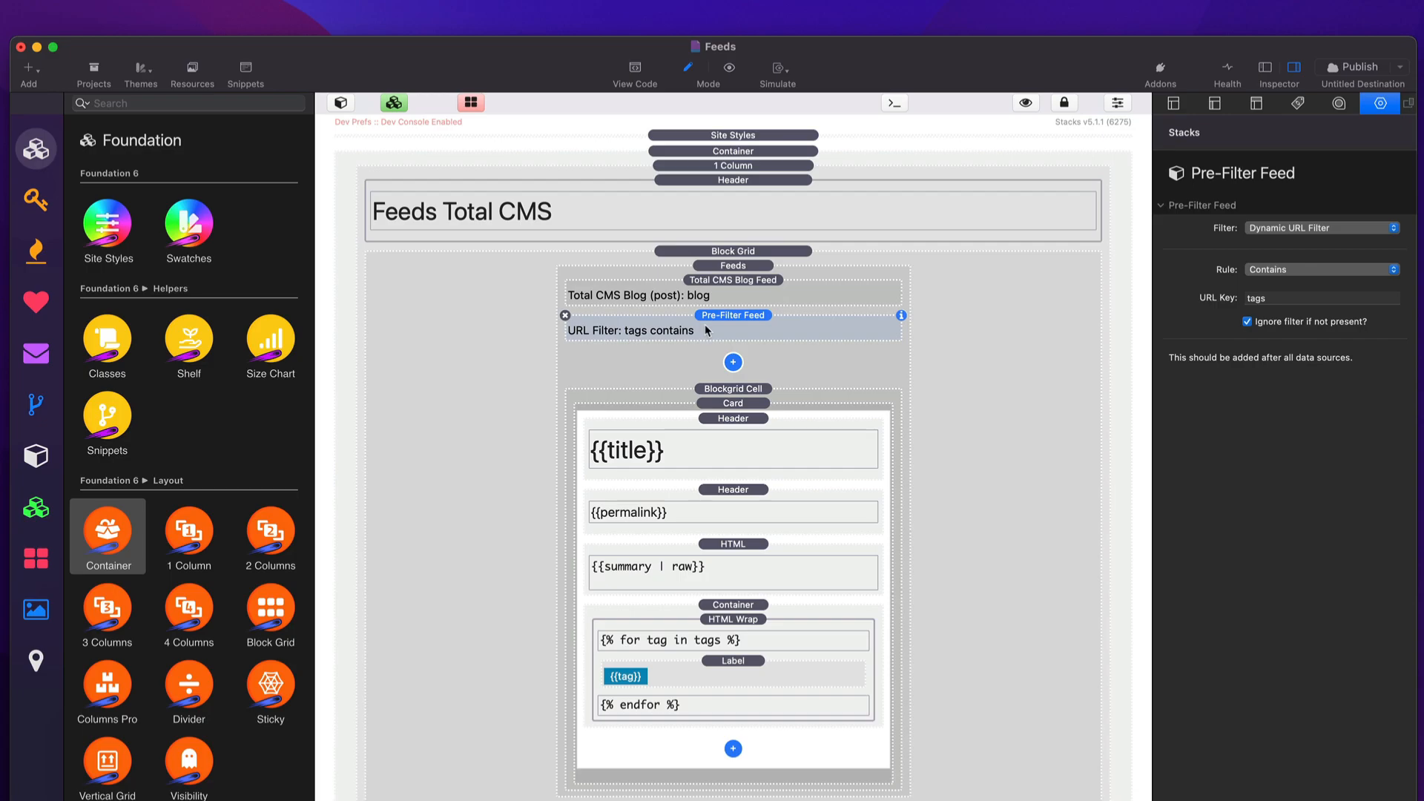
- Duplicate the Pre-Filter Feed with summary as the copy's URL Key, and reload the page in the browser
{"action": "key", "text": "super+d"}
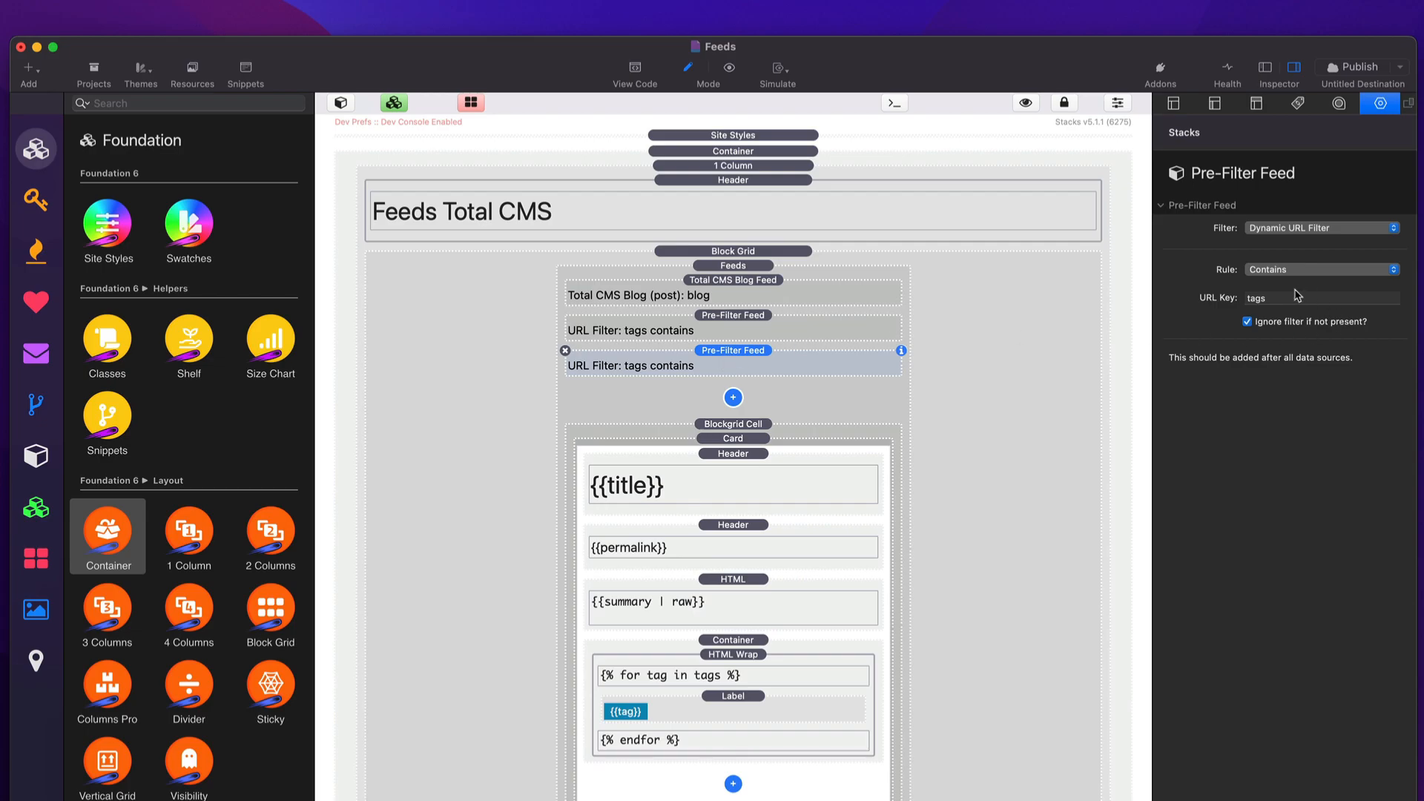
{"action": "left_click", "coordinate": [734, 327]}
{"action": "left_click", "coordinate": [736, 354]}
{"action": "left_click", "coordinate": [1288, 298]}
{"action": "double_click", "coordinate": [1288, 298]}
{"action": "type", "text": "summary"}
{"action": "key", "text": "Return"}
{"action": "key", "text": "super+Tab"}
{"action": "key", "text": "super+r"}
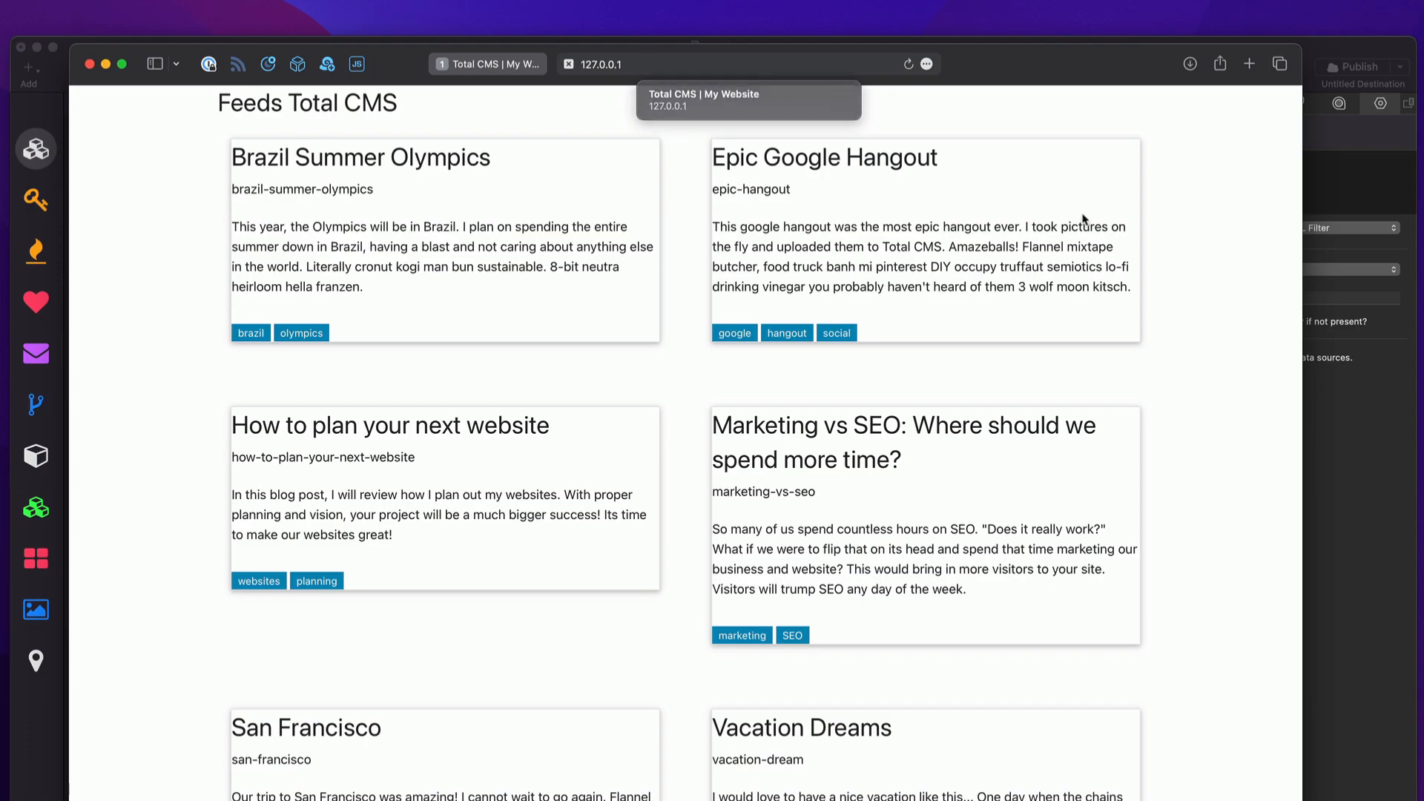
- Return to the Feeds project and set the rule of the Pre-Filter Feed for tags to Equal To
{"action": "key", "text": "super+Tab"}
{"action": "left_click", "coordinate": [705, 321]}
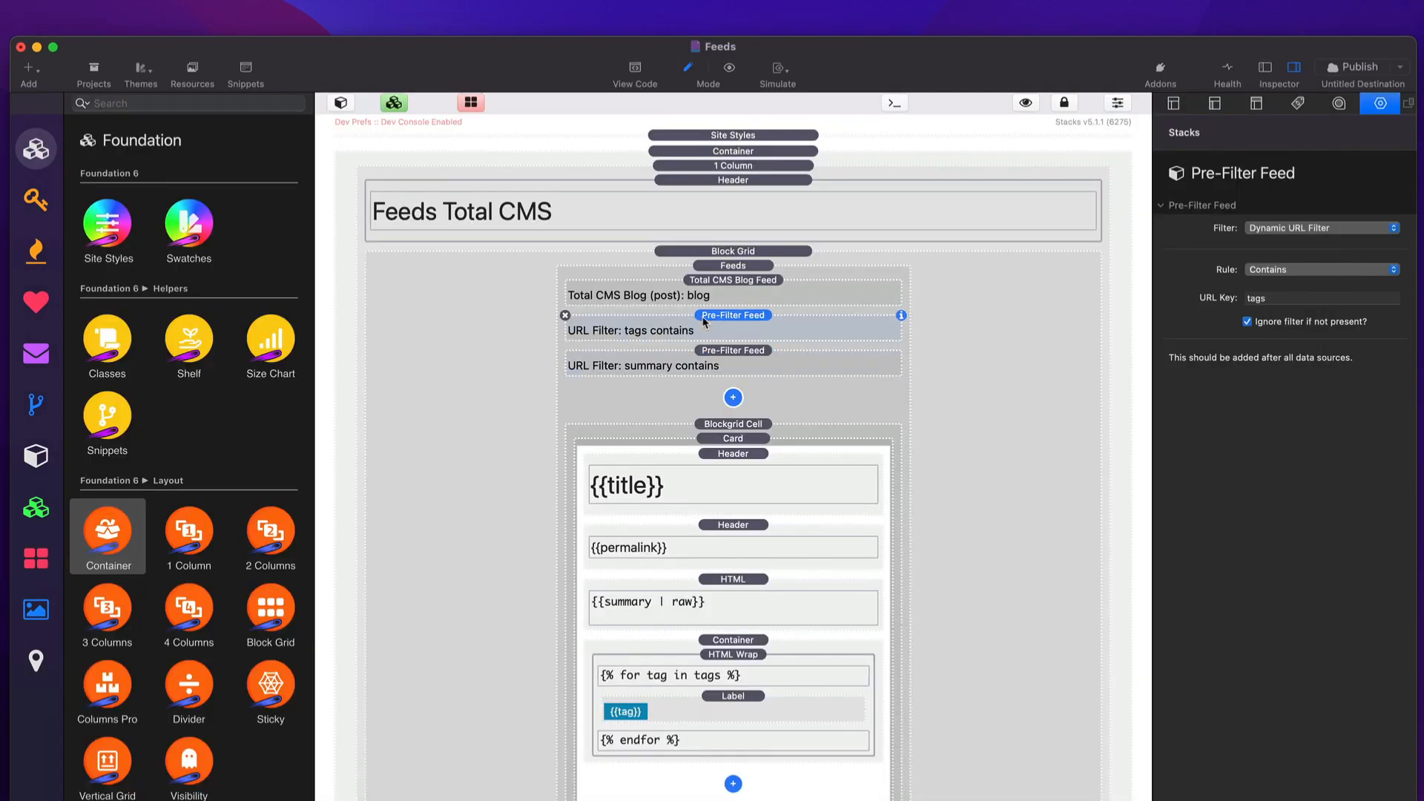
{"action": "left_click", "coordinate": [1276, 269]}
{"action": "left_click", "coordinate": [1275, 58]}
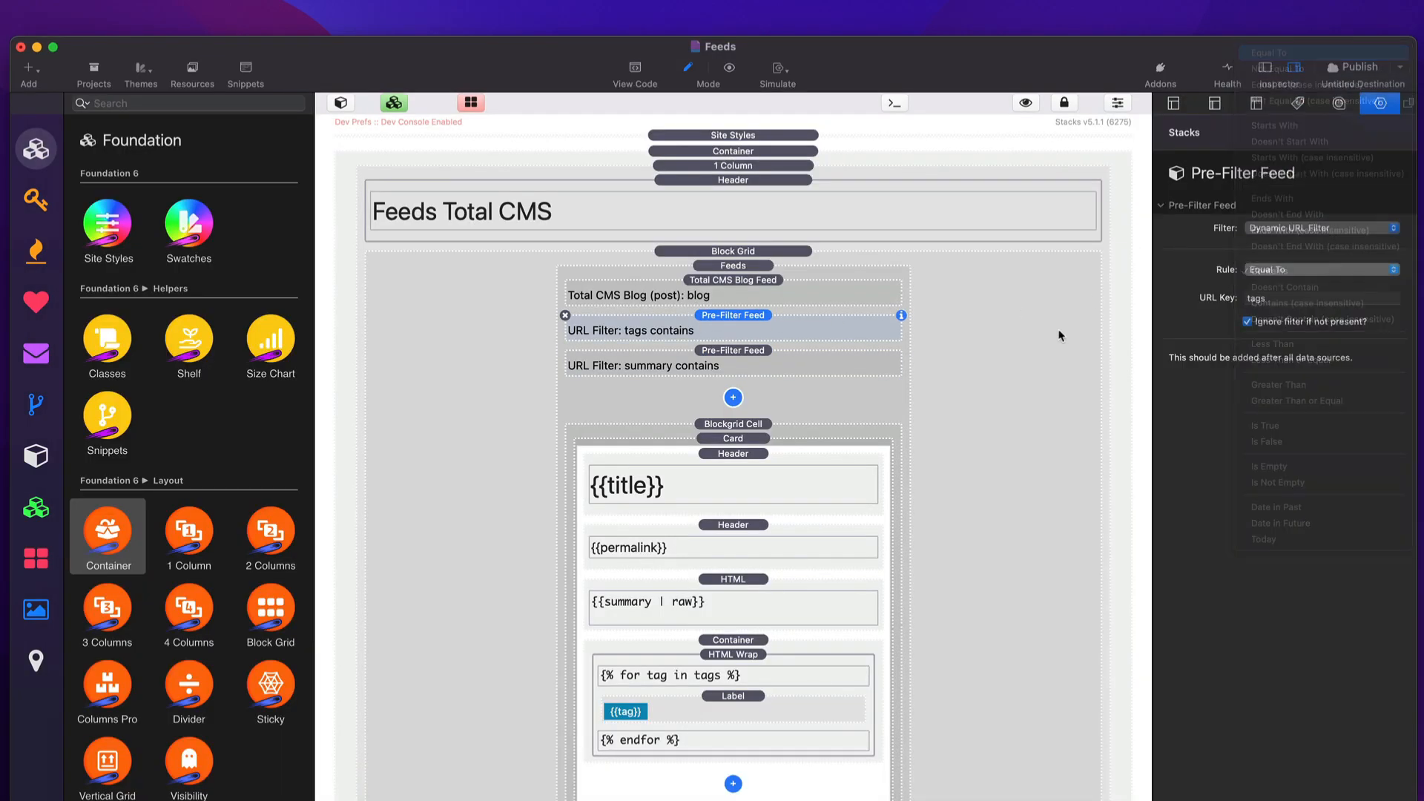
{"action": "left_click", "coordinate": [793, 363]}
- Switch to the browser and load the page with ?tags=brazil to test an exact tag match
{"action": "key", "text": "super+Tab"}
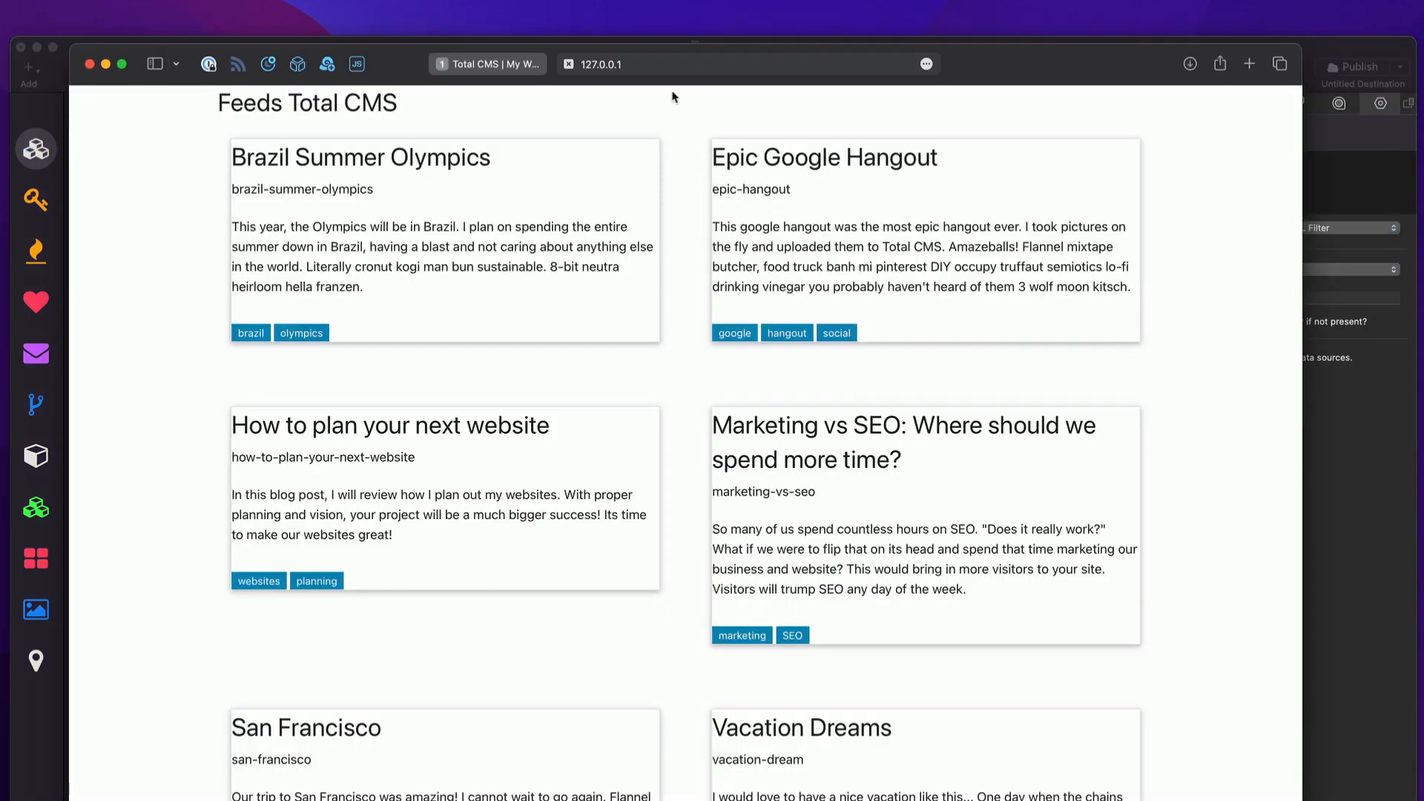
{"action": "left_click", "coordinate": [672, 65]}
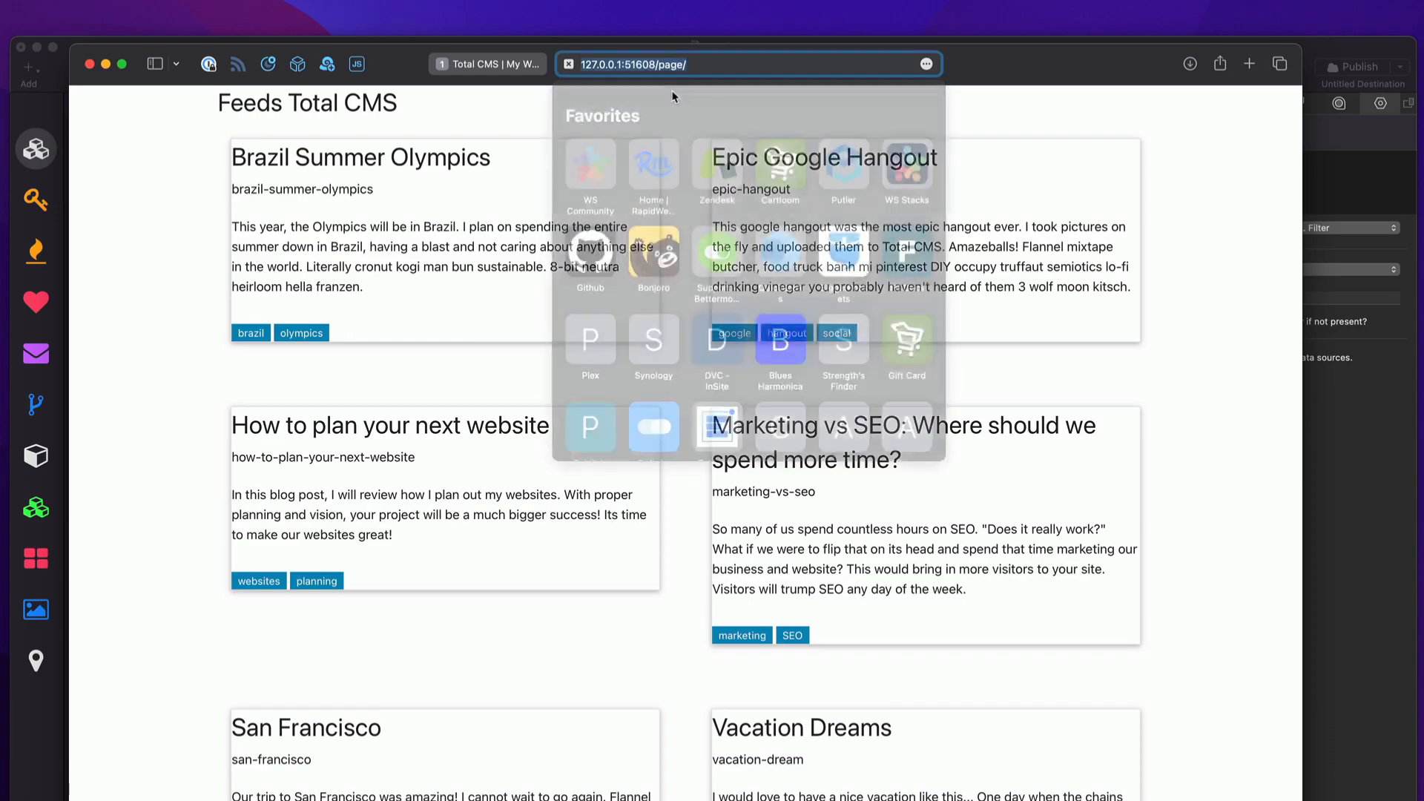
{"action": "key", "text": "Right"}
{"action": "type", "text": "?tags=goog"}
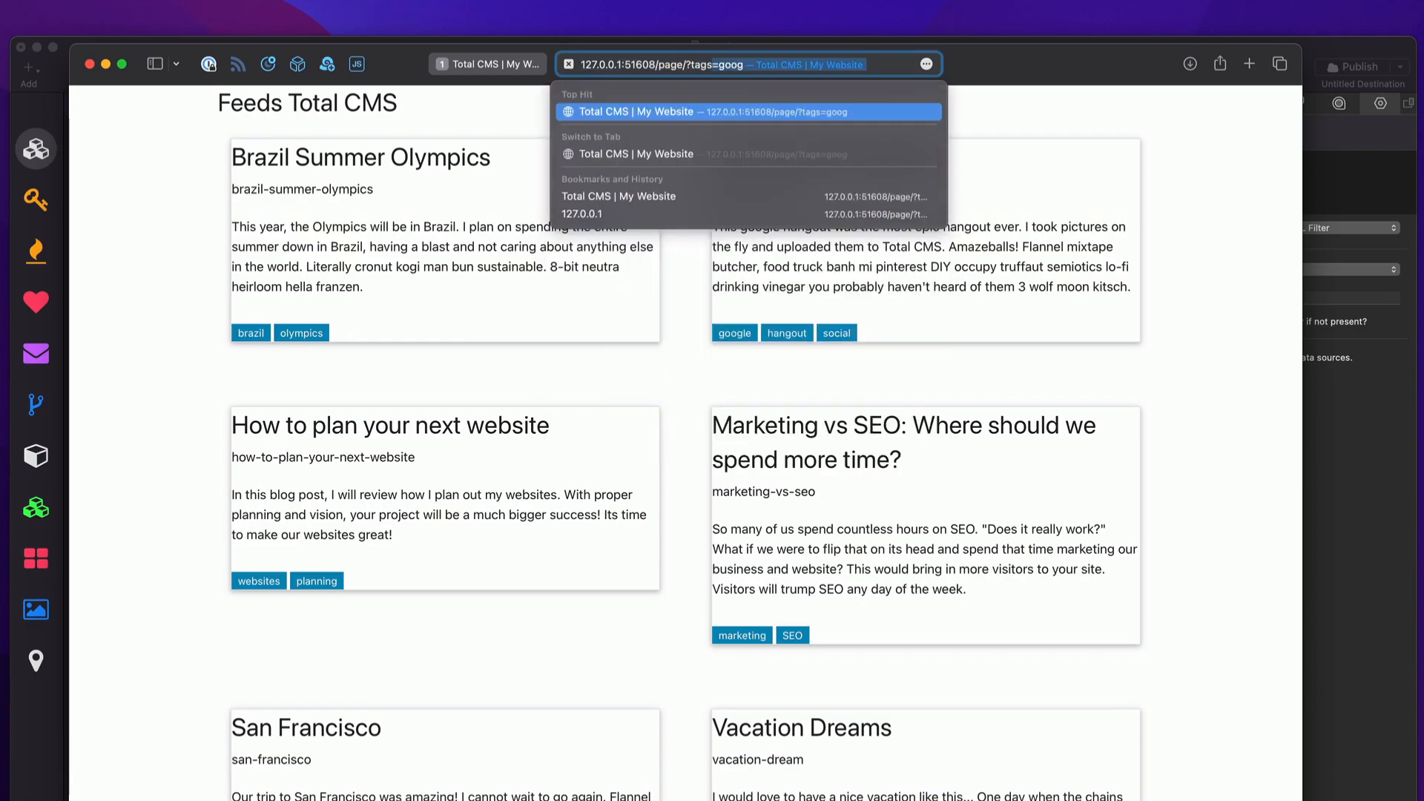
{"action": "key", "text": "BackSpace"}
{"action": "key", "text": "BackSpace"}
{"action": "key", "text": "BackSpace"}
{"action": "key", "text": "BackSpace"}
{"action": "type", "text": "brazil"}
{"action": "key", "text": "Return"}
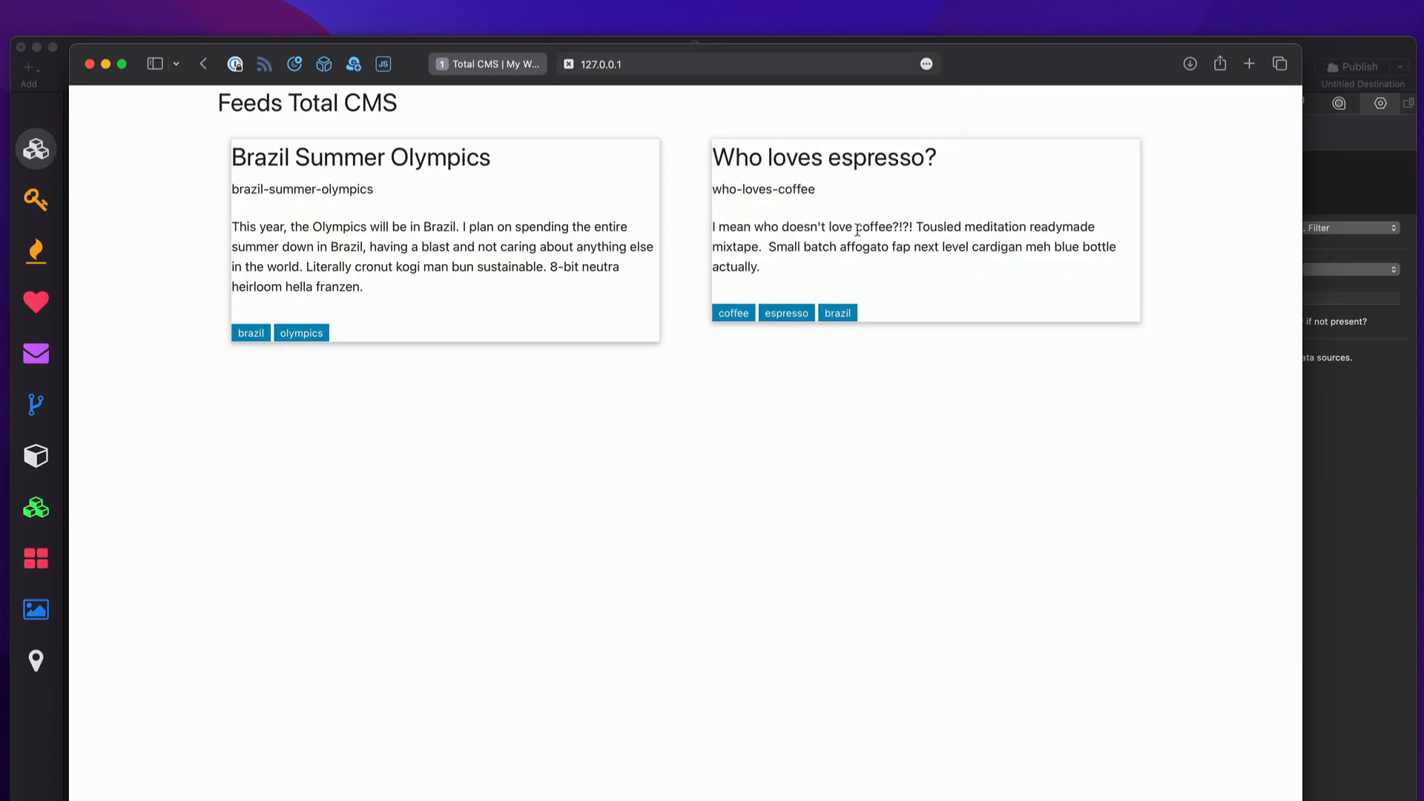
- Append &summary=plan to the page address and load it to test both dynamic filters together
{"action": "key", "text": "super+l"}
{"action": "key", "text": "Right"}
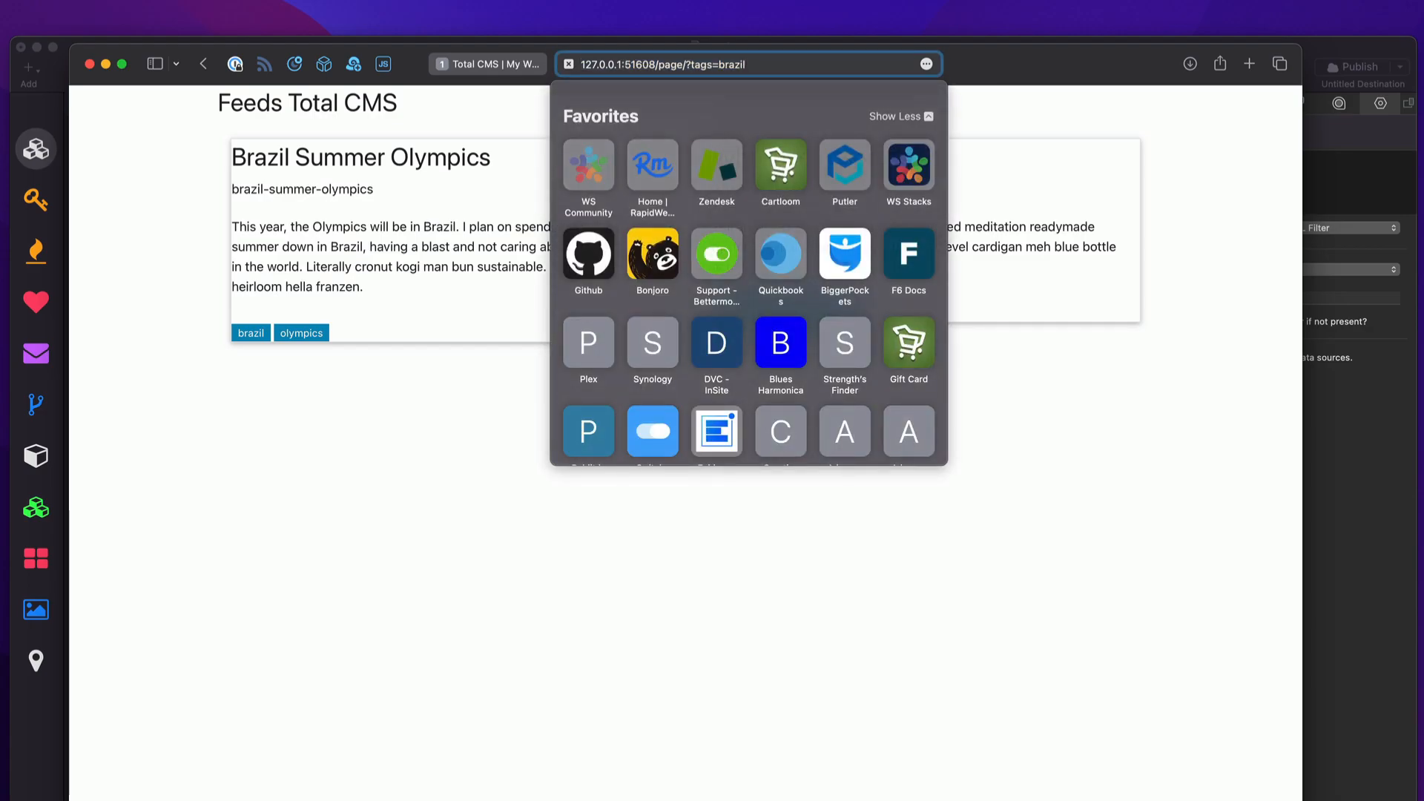
{"action": "type", "text": "&summary="}
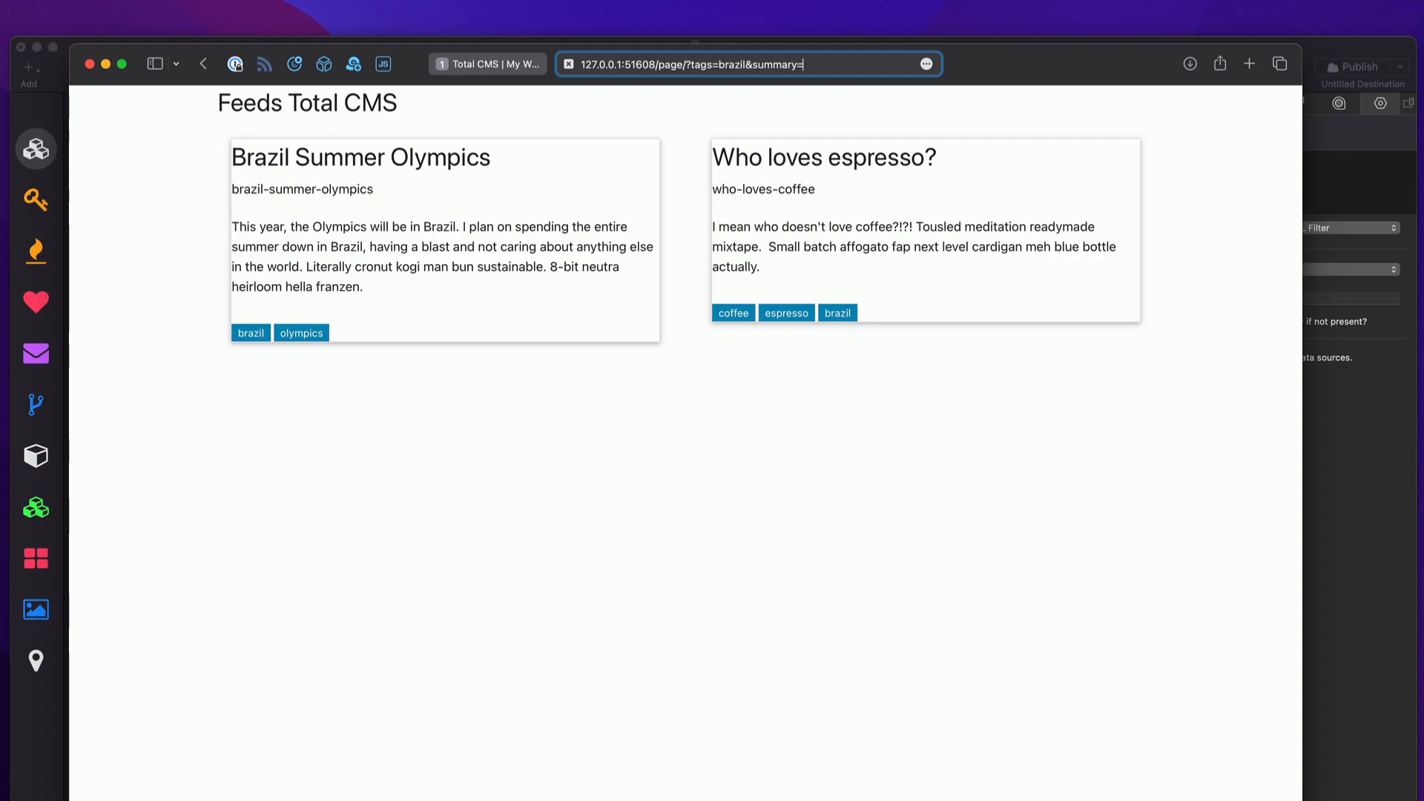
{"action": "type", "text": "plan"}
{"action": "key", "text": "Return"}
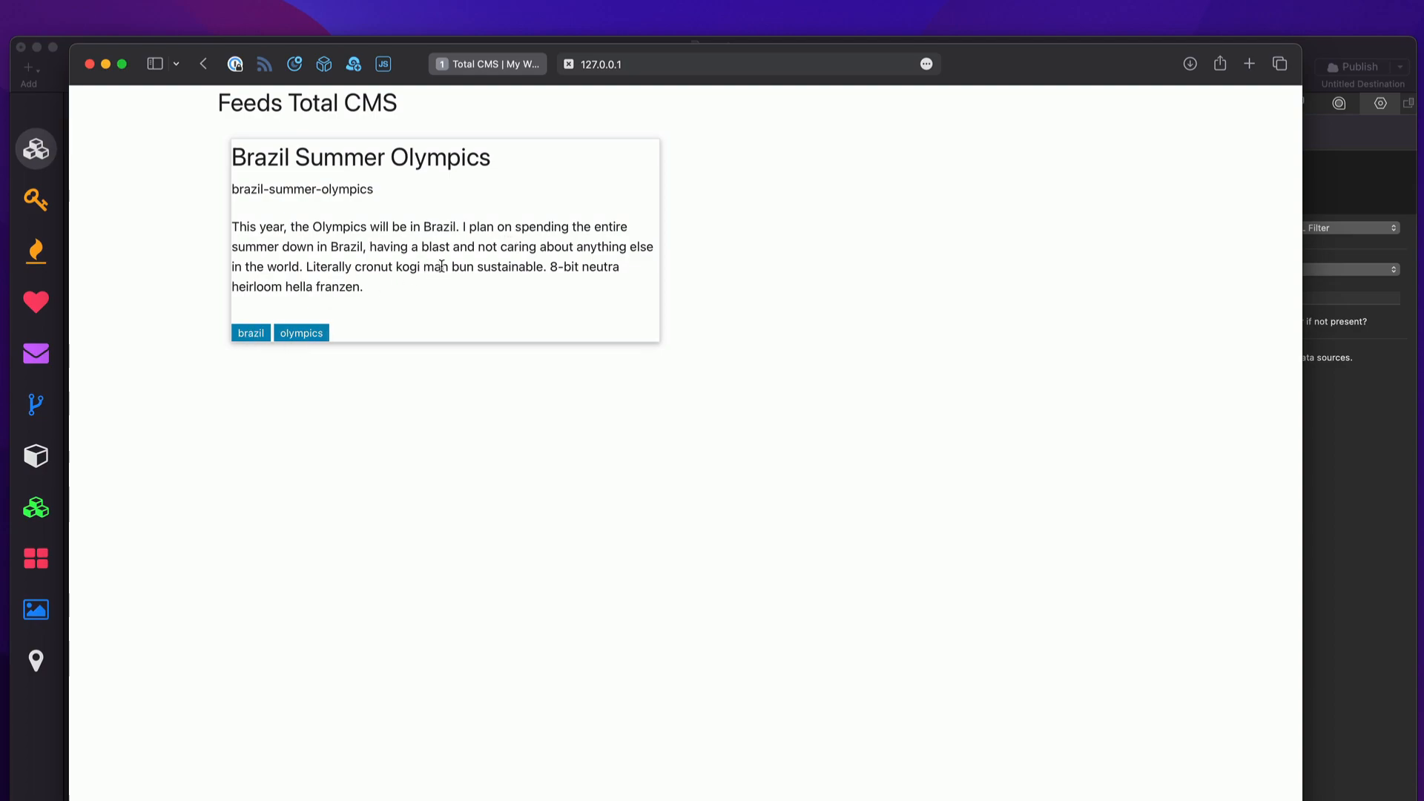
- Remove the summary parameter from the page address and load the page with only tags=brazil
{"action": "key", "text": "super+l"}
{"action": "key", "text": "Right"}
{"action": "key", "text": "alt+shift+Left"}
{"action": "key", "text": "alt+shift+Left"}
{"action": "key", "text": "alt+shift+Left"}
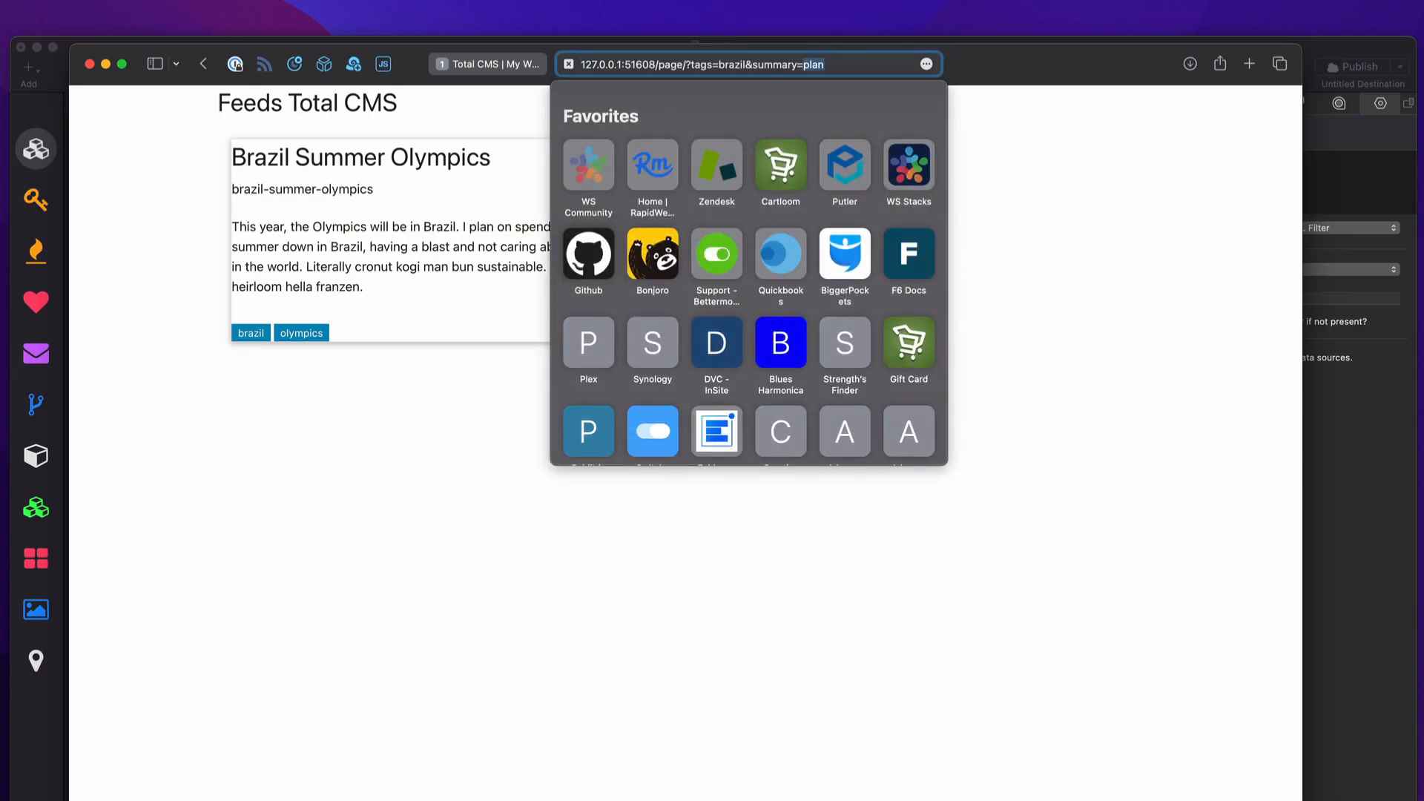
{"action": "key", "text": "BackSpace"}
{"action": "key", "text": "BackSpace"}
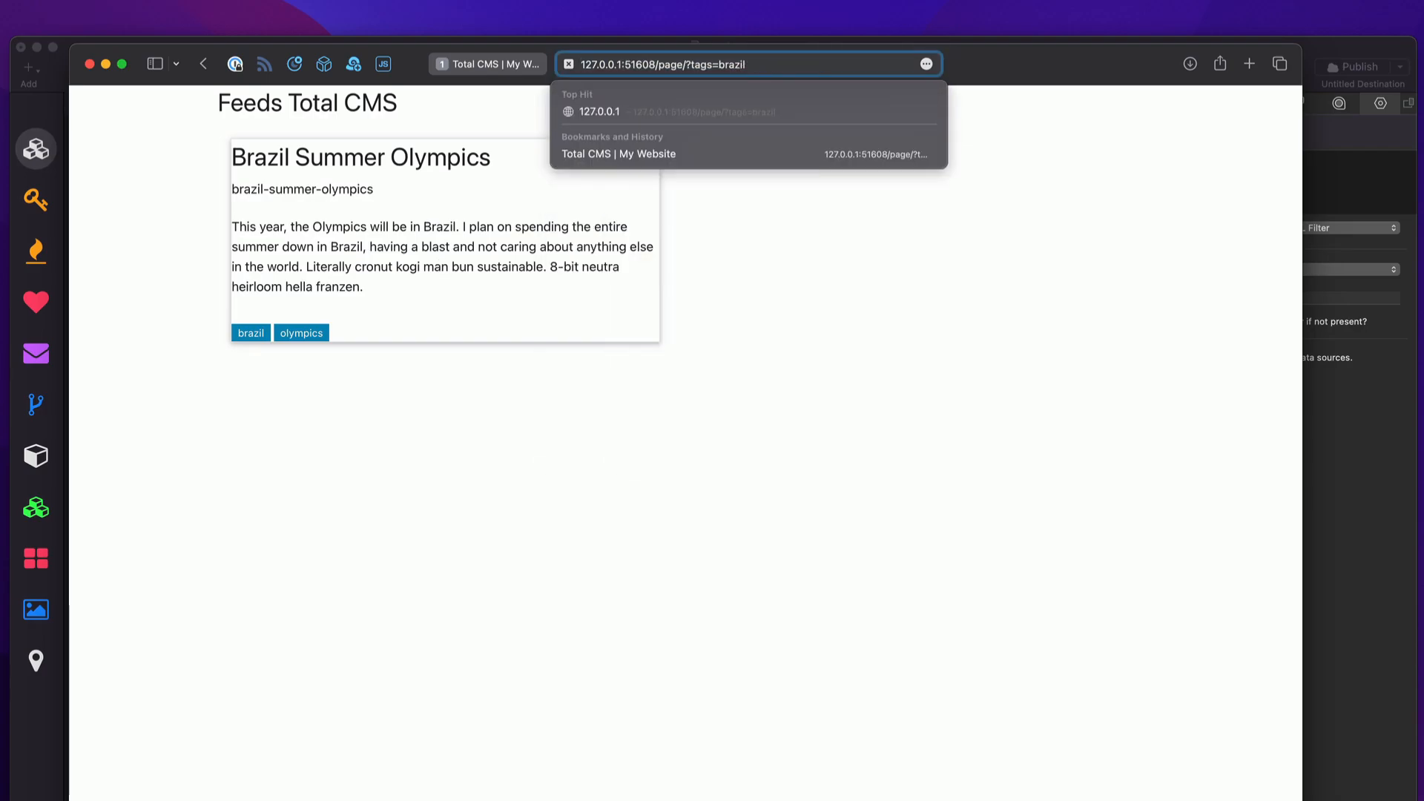
{"action": "key", "text": "Return"}
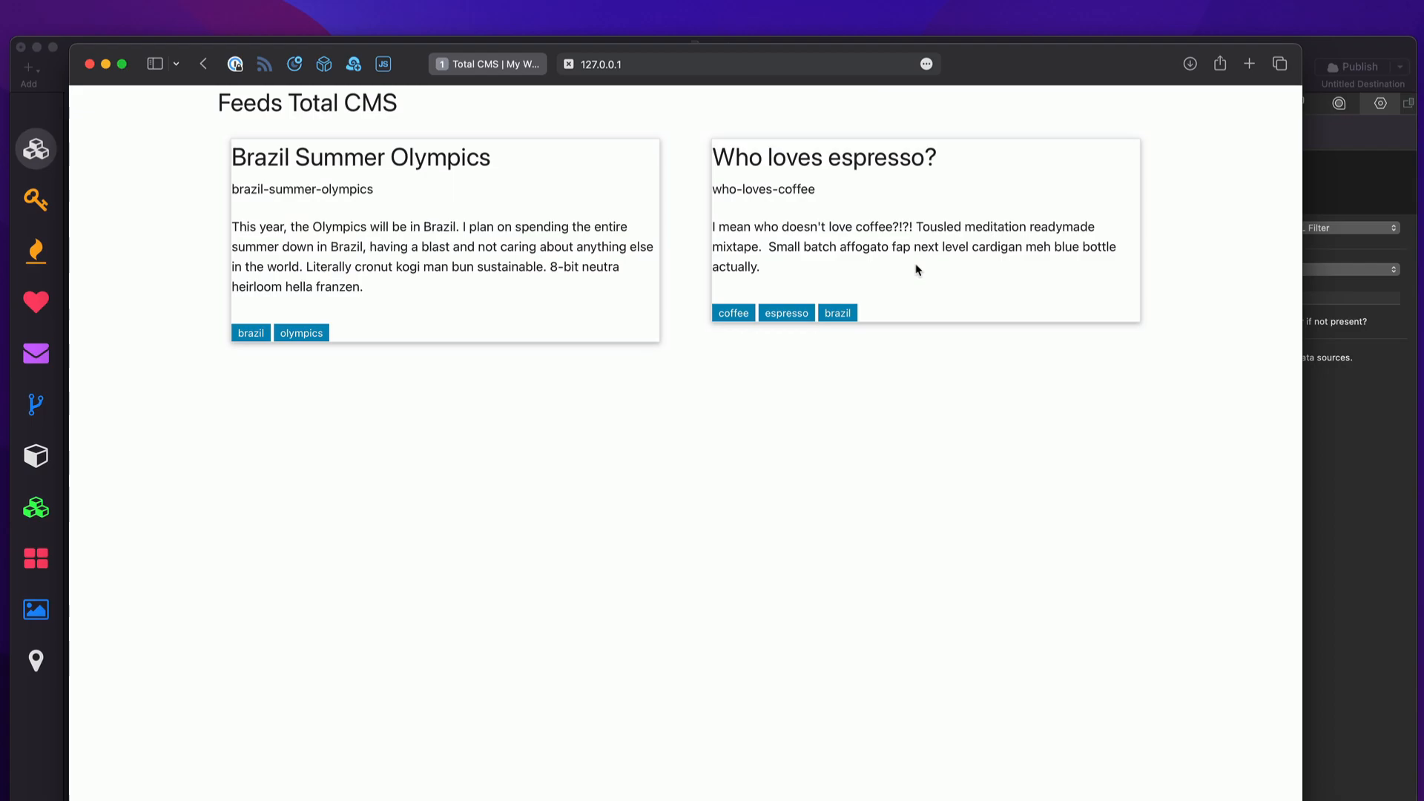
{"action": "left_click", "coordinate": [1348, 410]}
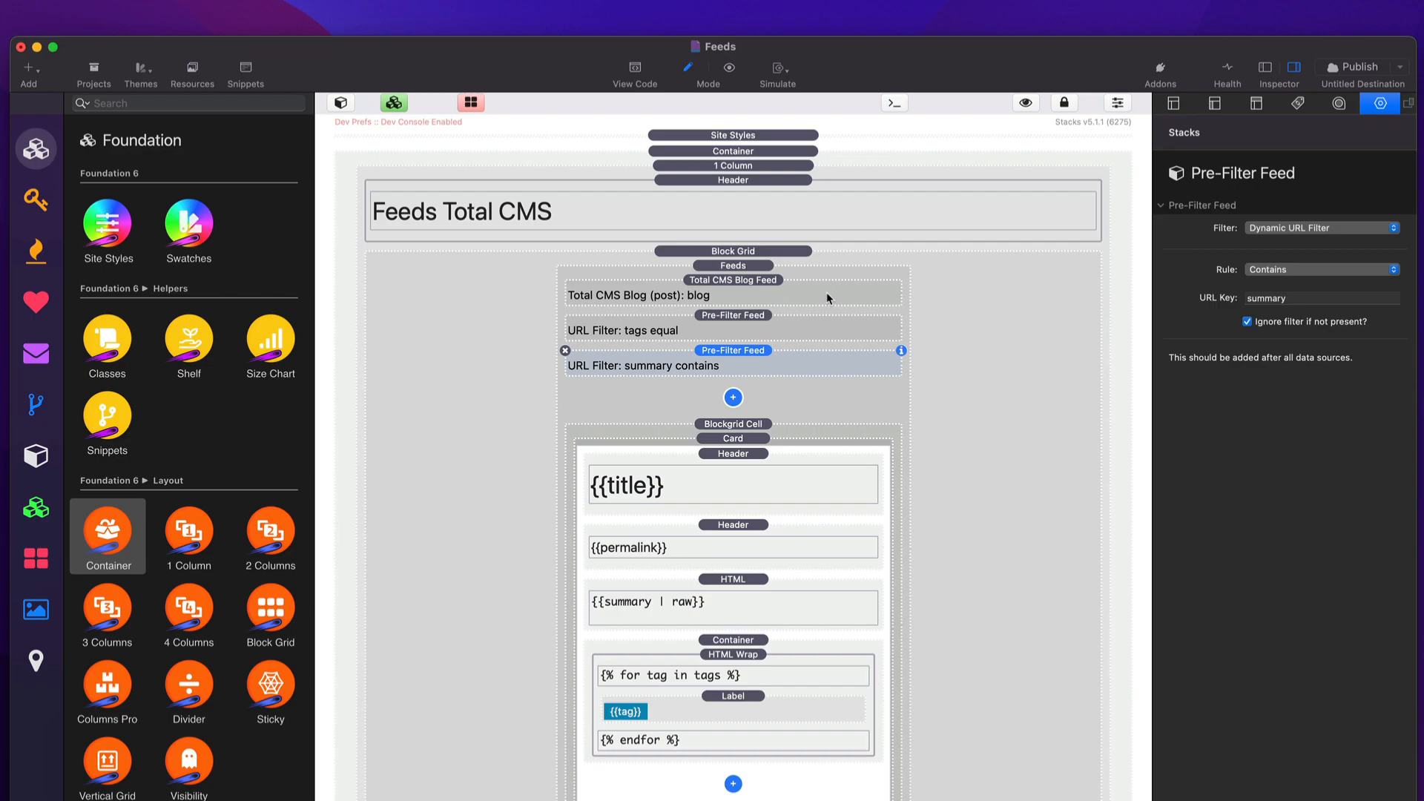
{"action": "key", "text": "ctrl+Up"}
{"action": "left_click", "coordinate": [627, 228]}
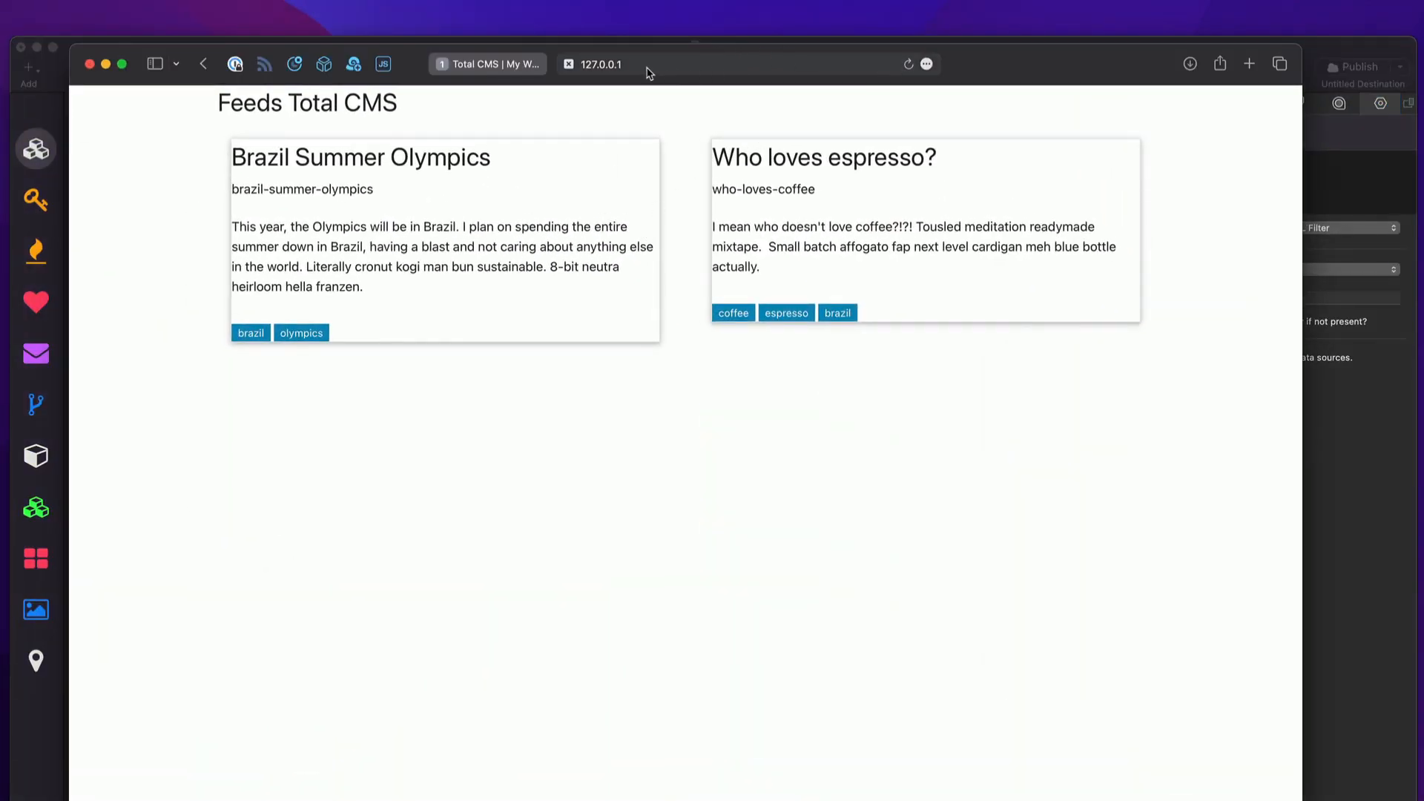
{"action": "left_click", "coordinate": [643, 65]}
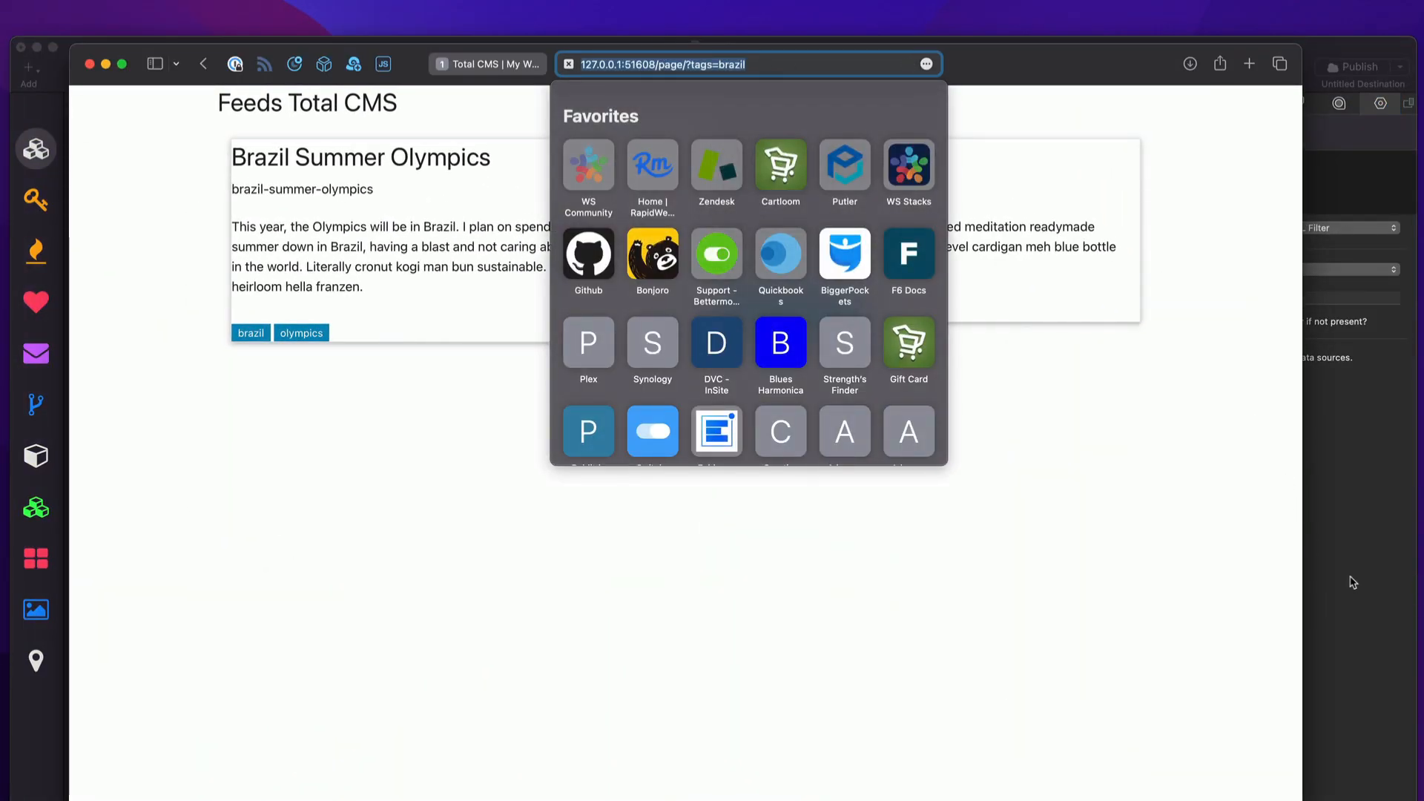
- Return to the Feeds project and add a Starter Pack Button stack between the Feeds Total CMS header and the Block Grid
{"action": "left_click", "coordinate": [1351, 585]}
{"action": "left_click", "coordinate": [723, 255]}
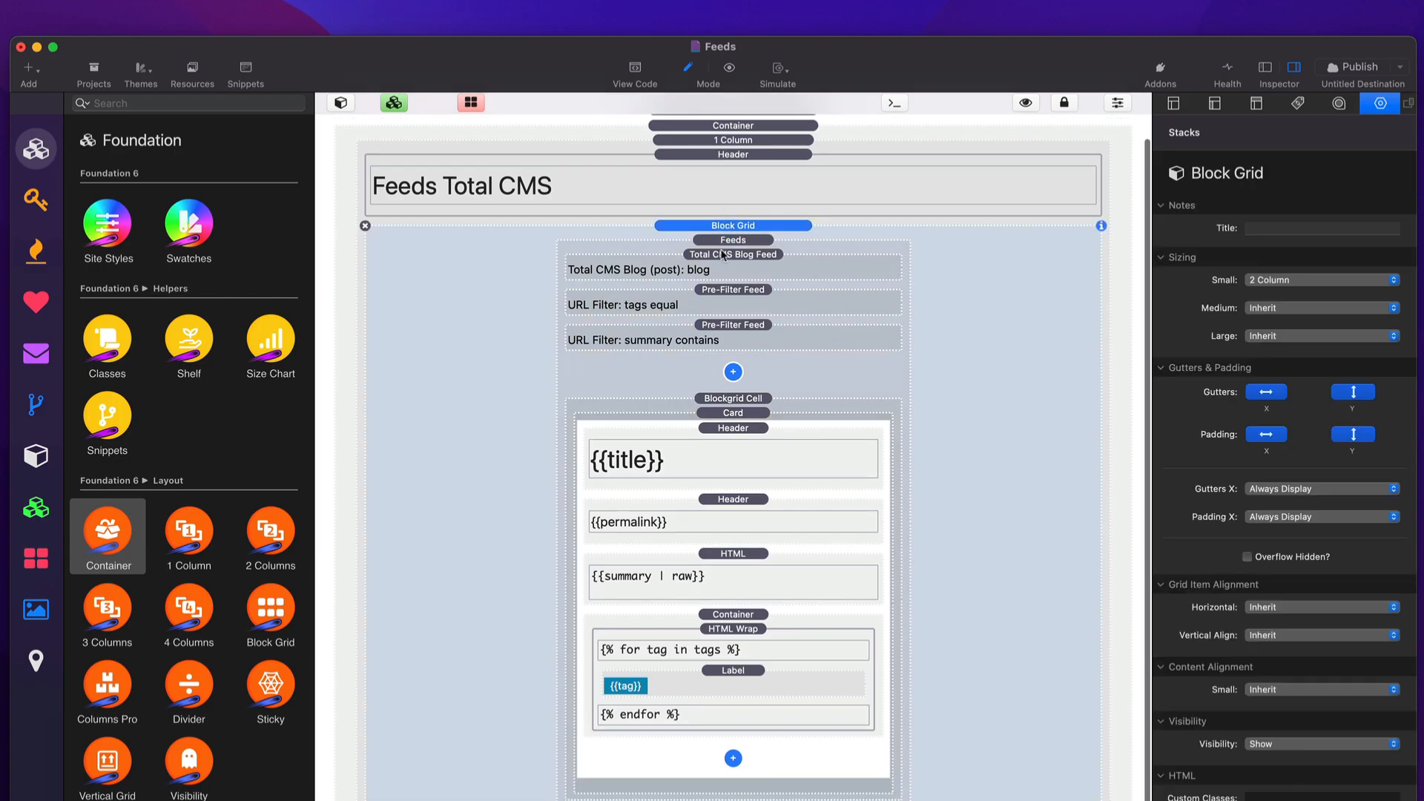
{"action": "left_click", "coordinate": [35, 211]}
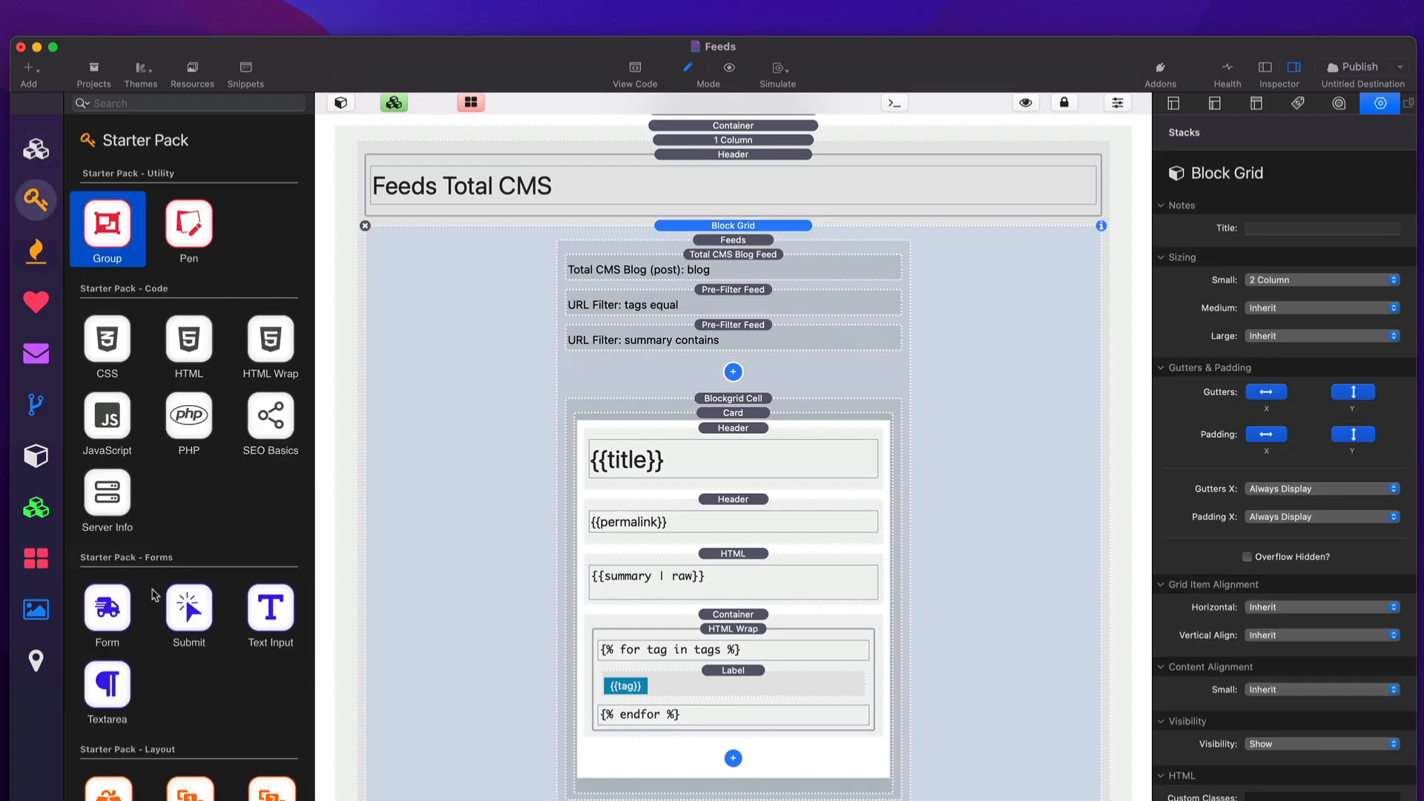
{"action": "scroll", "coordinate": [154, 594], "scroll_direction": "down", "scroll_amount": 10}
{"action": "left_click", "coordinate": [195, 552]}
{"action": "left_click_drag", "start_coordinate": [236, 527], "coordinate": [826, 221]}
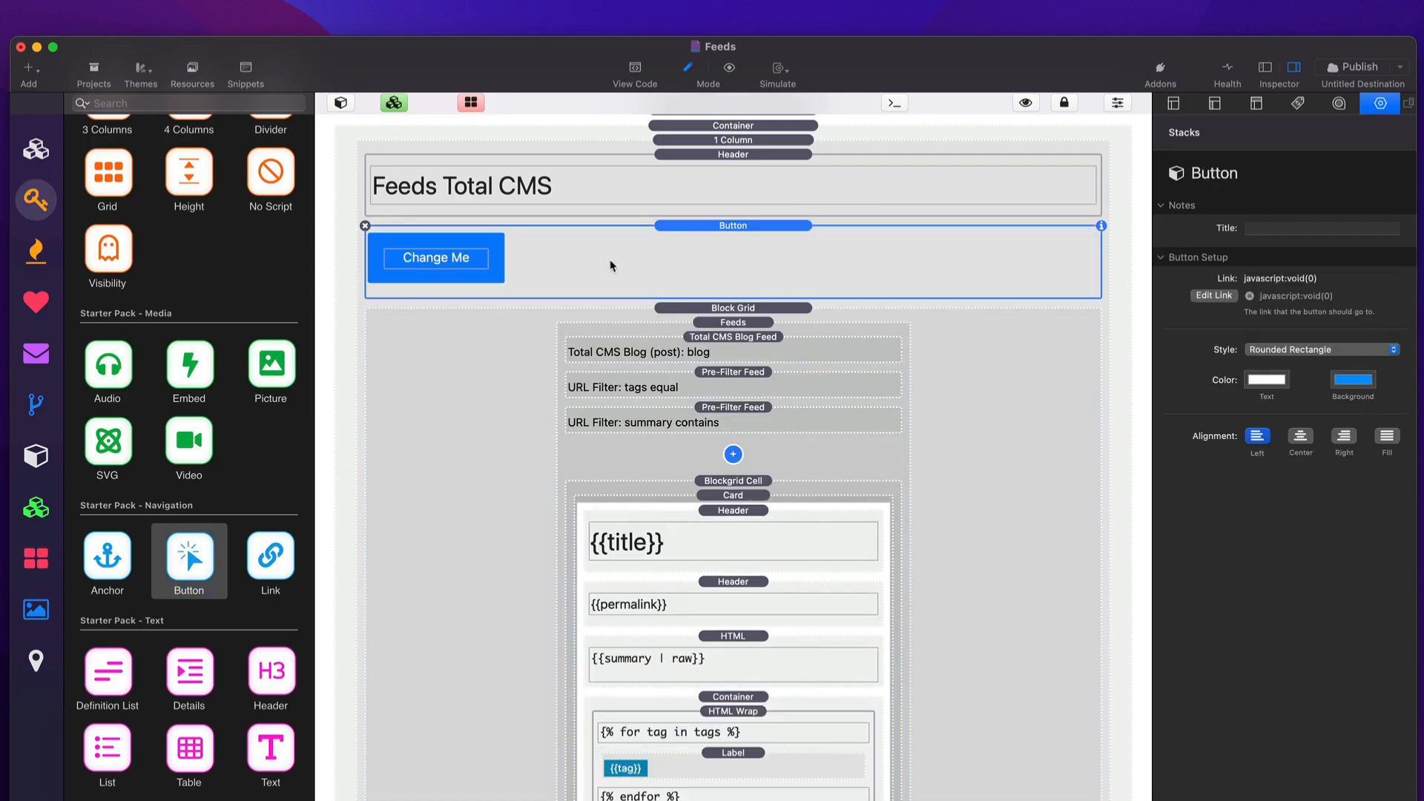
- Set the button's link to the URL ?tags=brazil
{"action": "left_click", "coordinate": [1213, 296]}
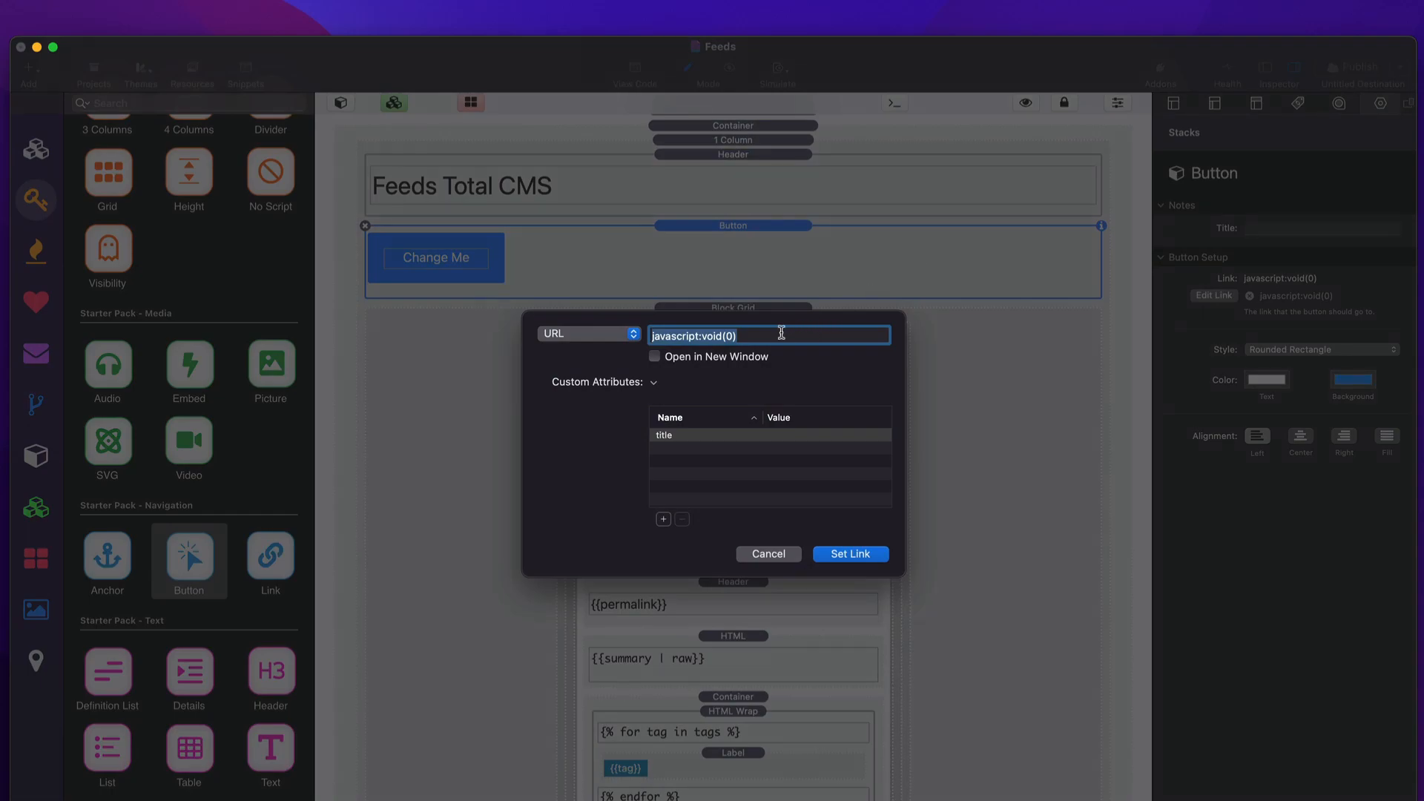
{"action": "type", "text": "?"}
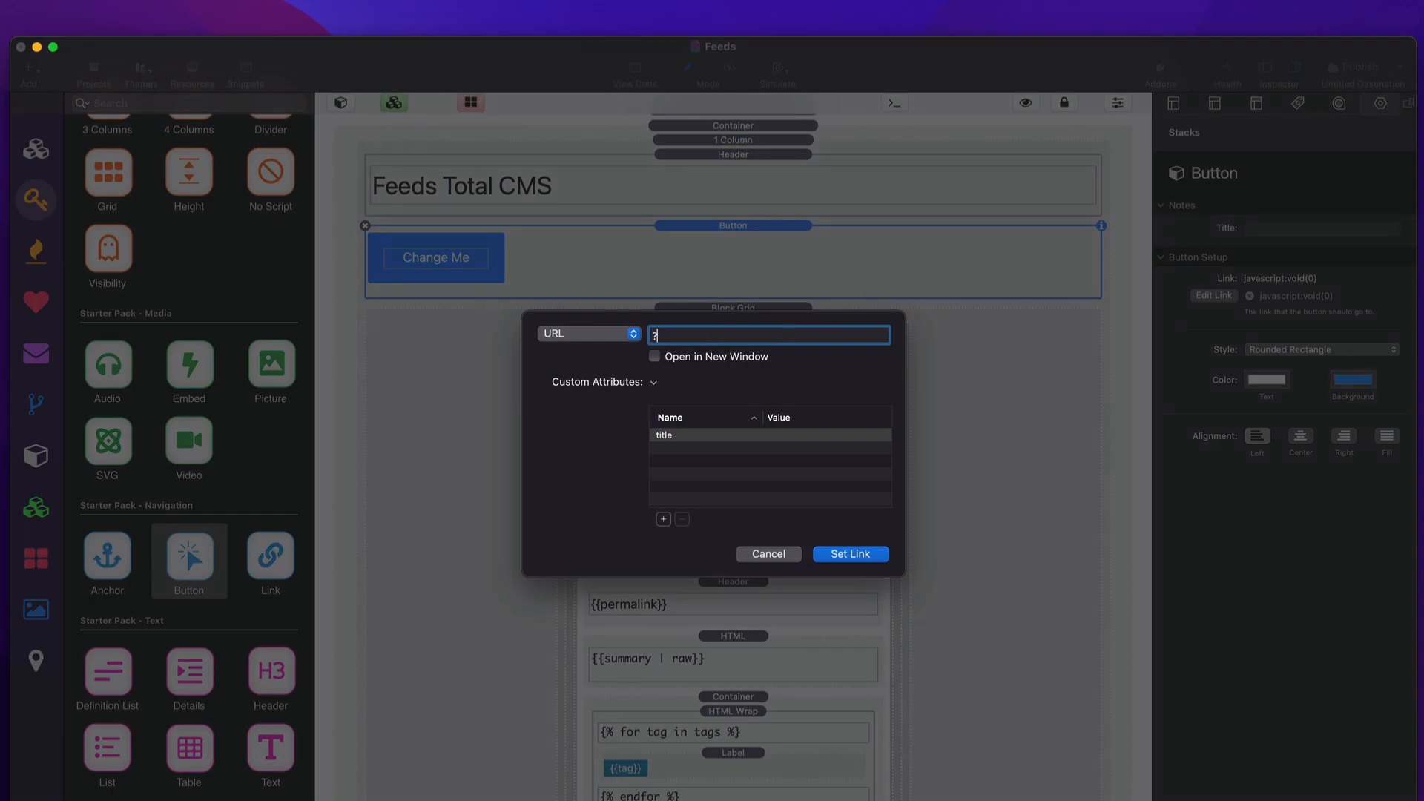
{"action": "type", "text": "tags=brazil"}
{"action": "key", "text": "Tab"}
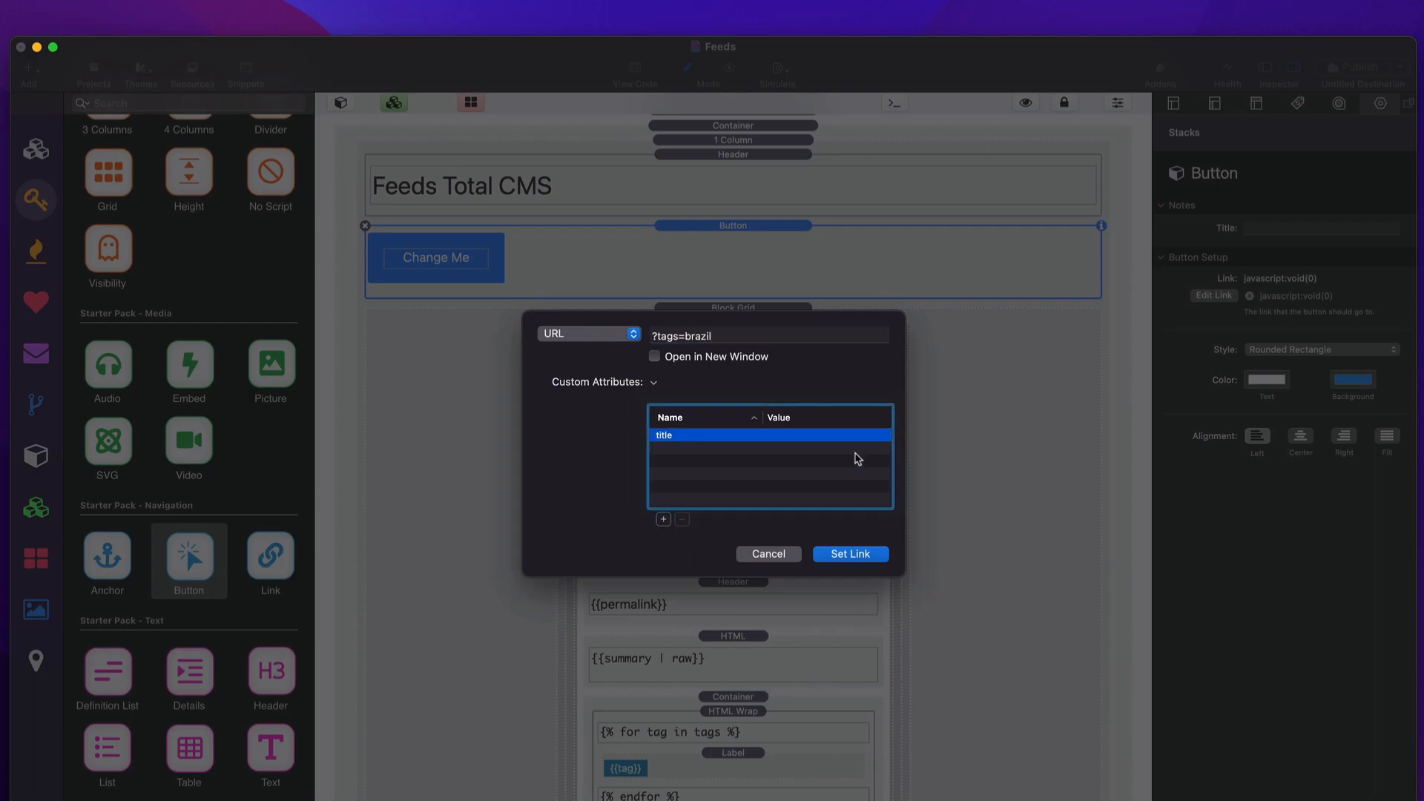
{"action": "left_click", "coordinate": [850, 555]}
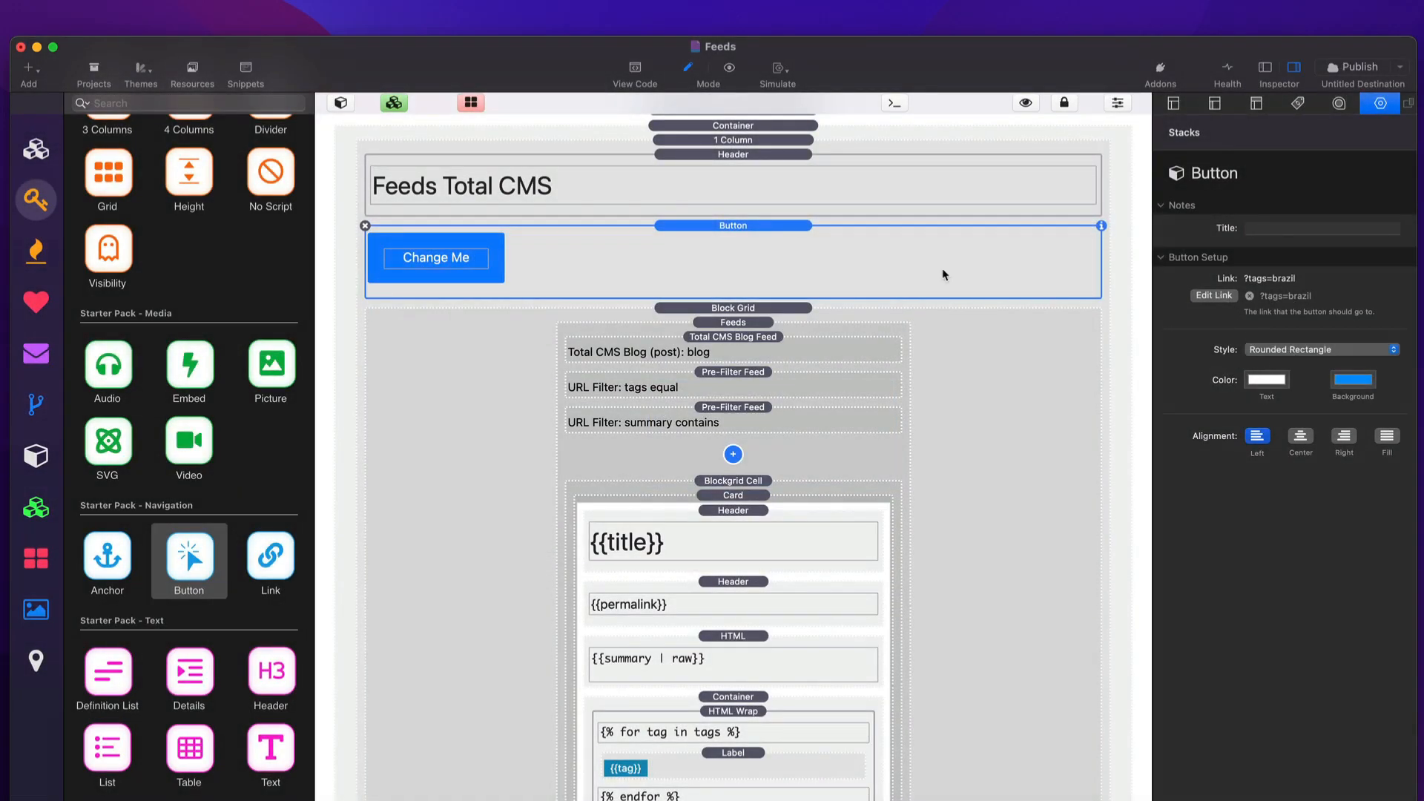
- Change the button's label to Brazil Posts
{"action": "left_click", "coordinate": [432, 257]}
{"action": "double_click", "coordinate": [405, 255]}
{"action": "type", "text": "Brazil Posts"}
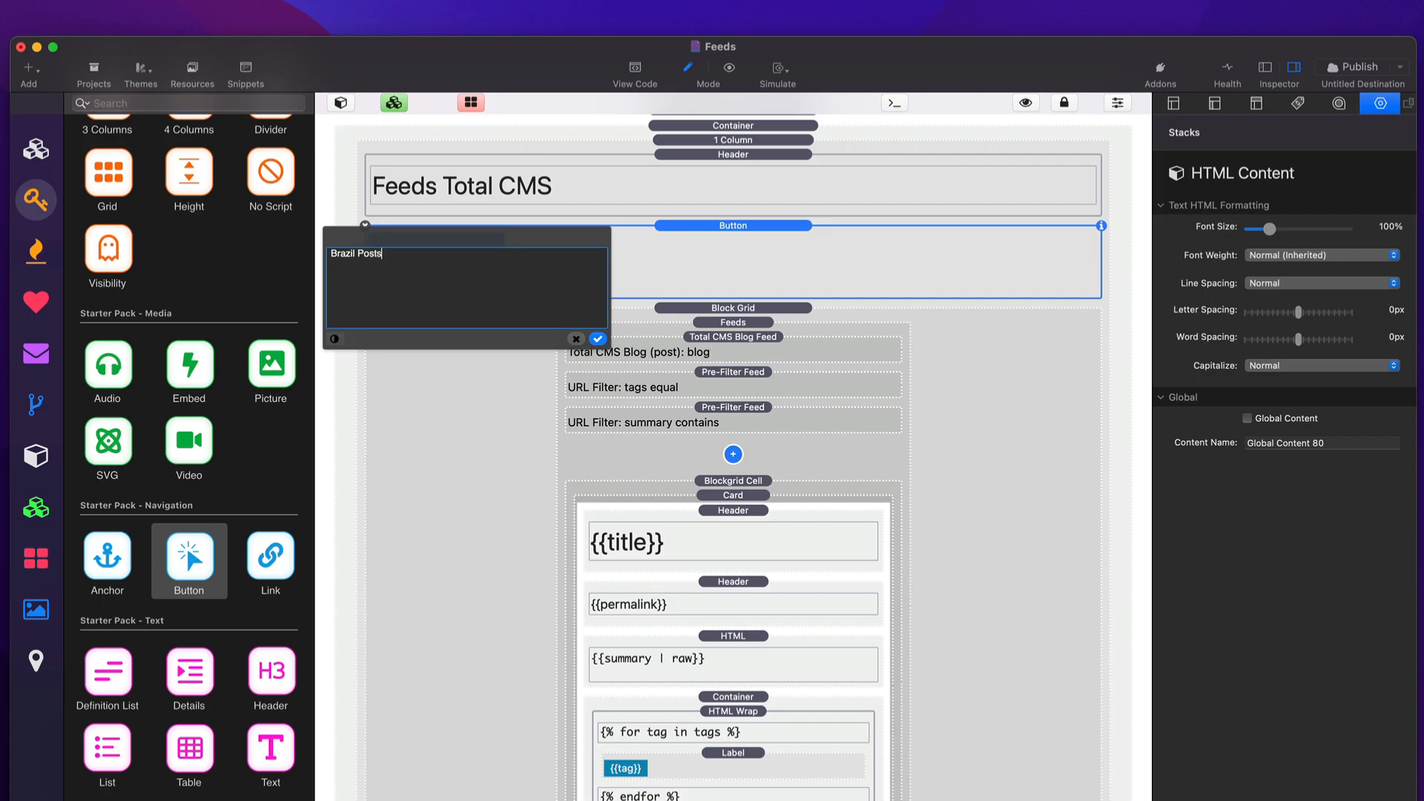
{"action": "left_click", "coordinate": [597, 339]}
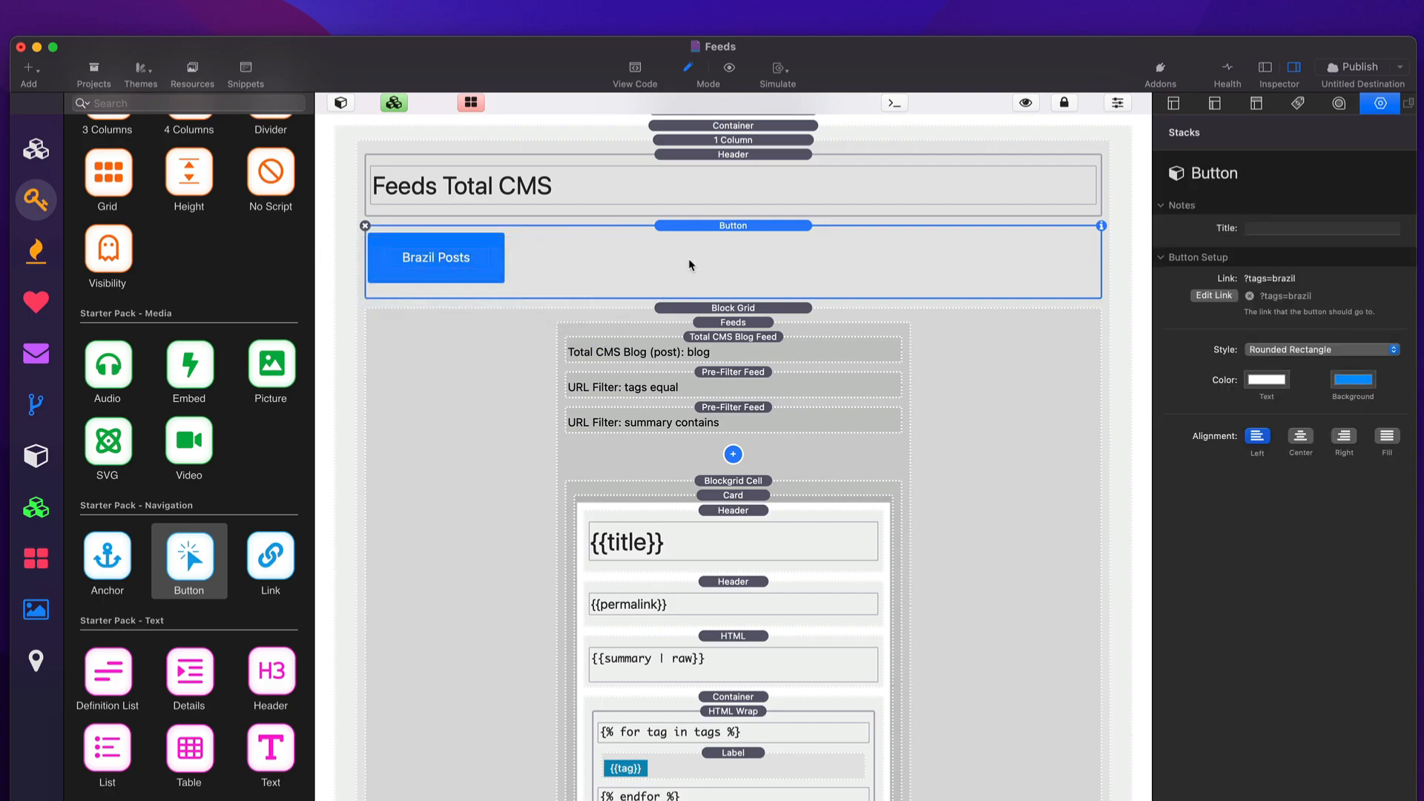
- Preview the page in the browser and follow the Brazil Posts button to test its tag filter link
{"action": "key", "text": "shift+super+r"}
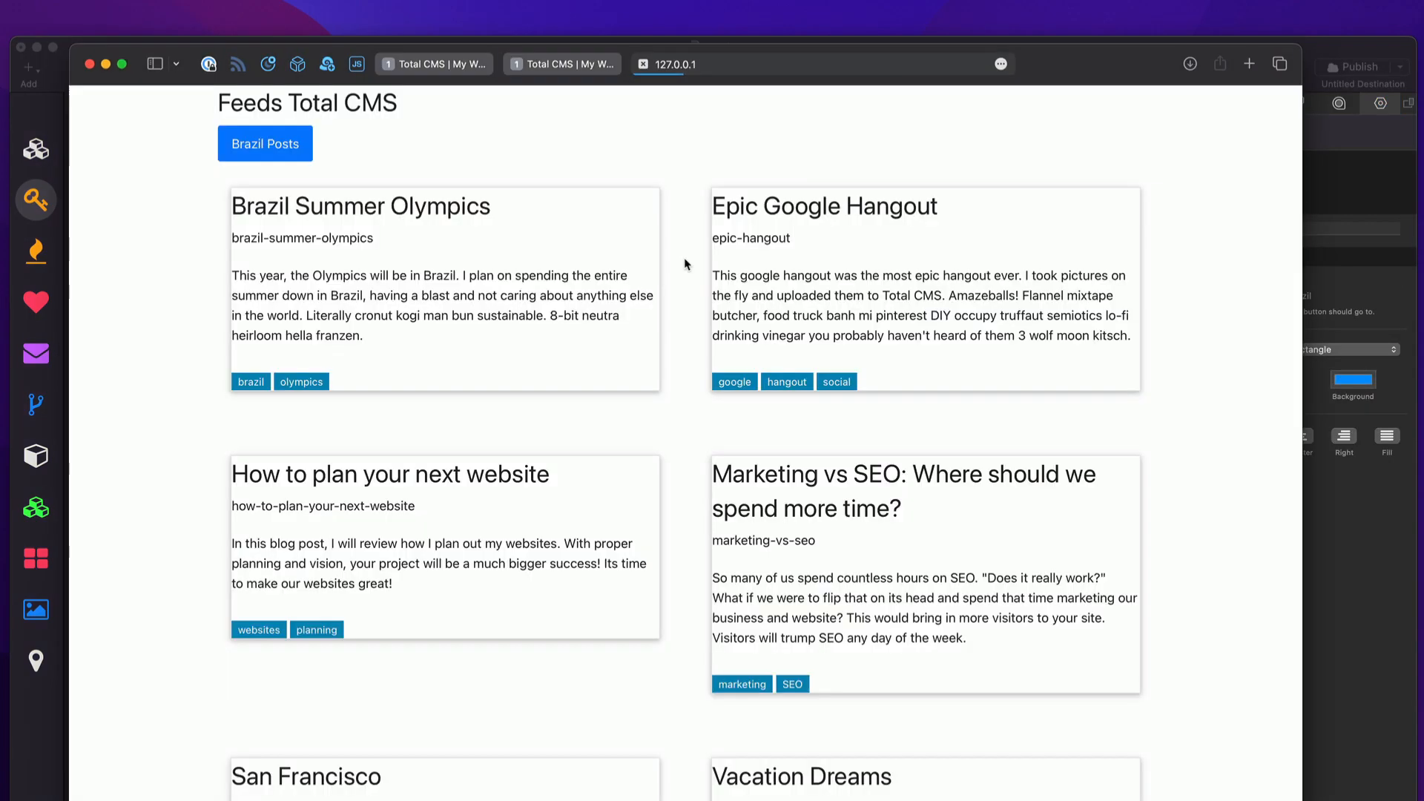
{"action": "left_click", "coordinate": [276, 148]}
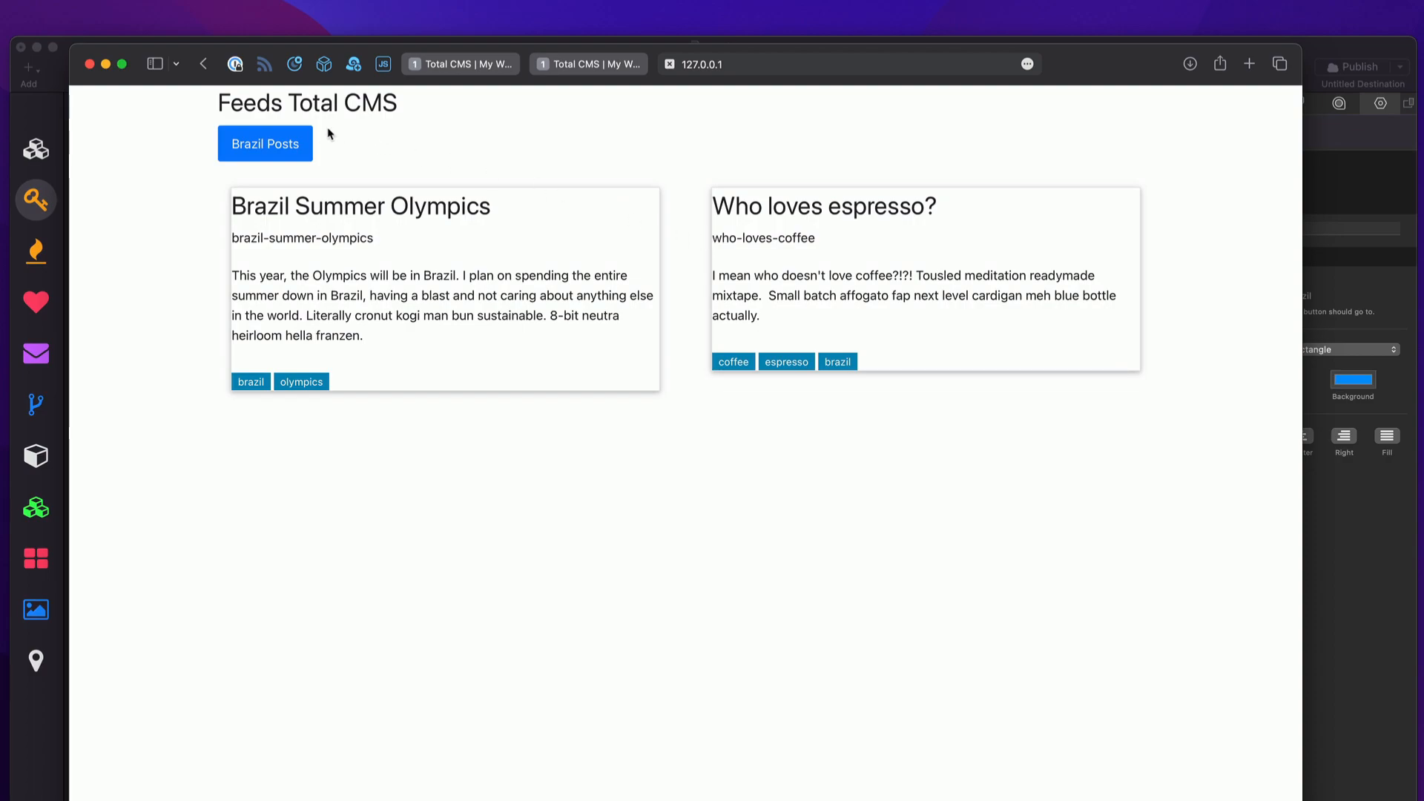
{"action": "left_click", "coordinate": [291, 145]}
- Return to the Feeds project and show the settings of the Pre-Filter Feed for summary
{"action": "left_click", "coordinate": [1380, 567]}
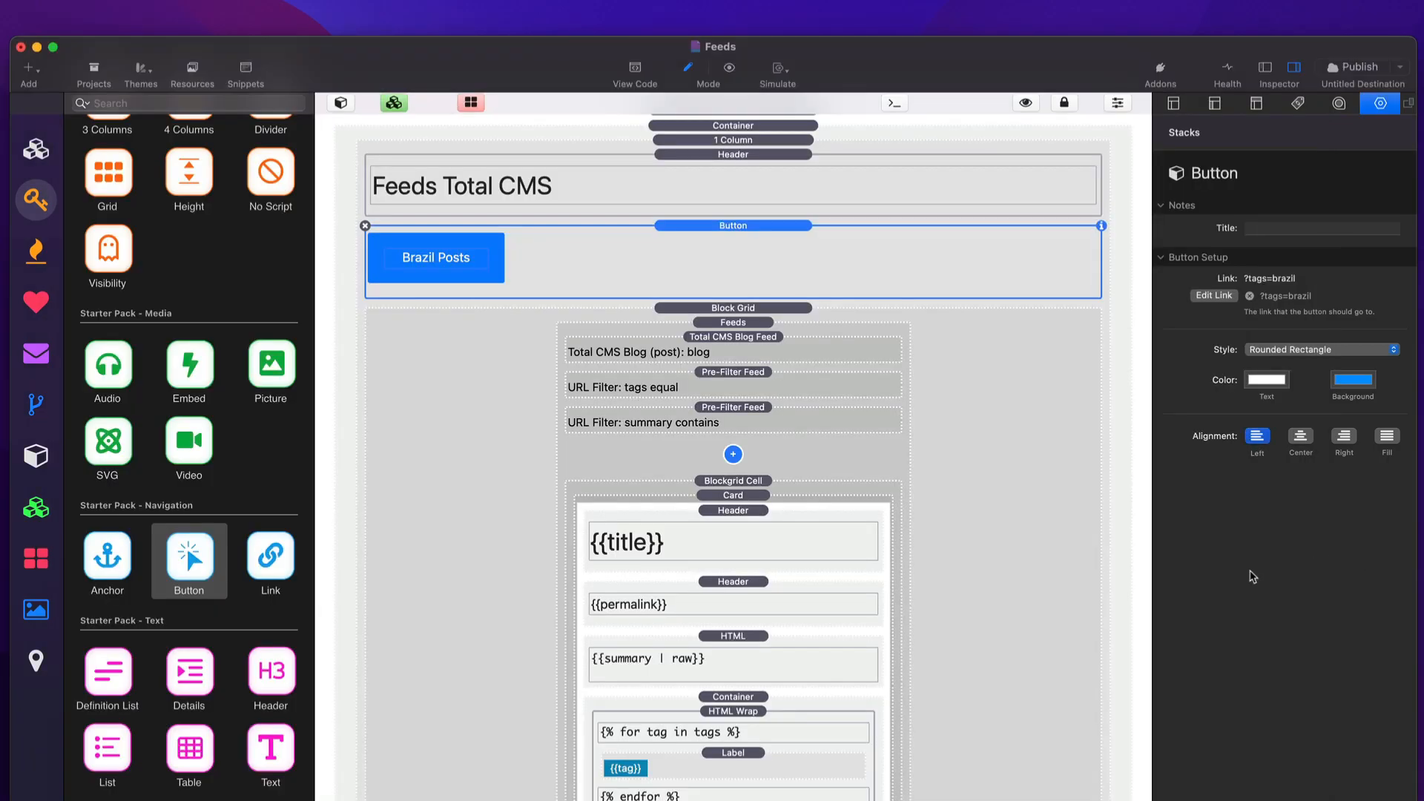
{"action": "left_click", "coordinate": [777, 405]}
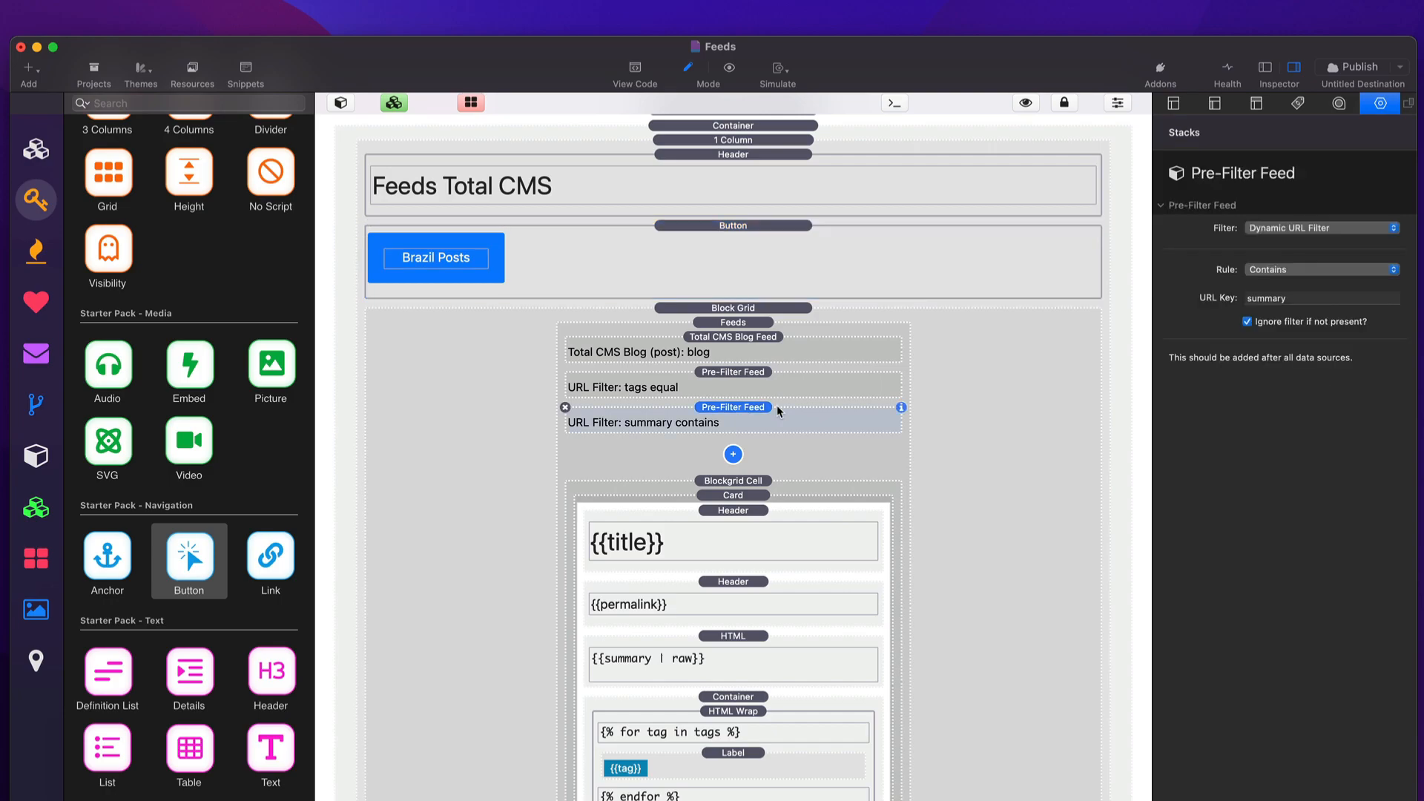